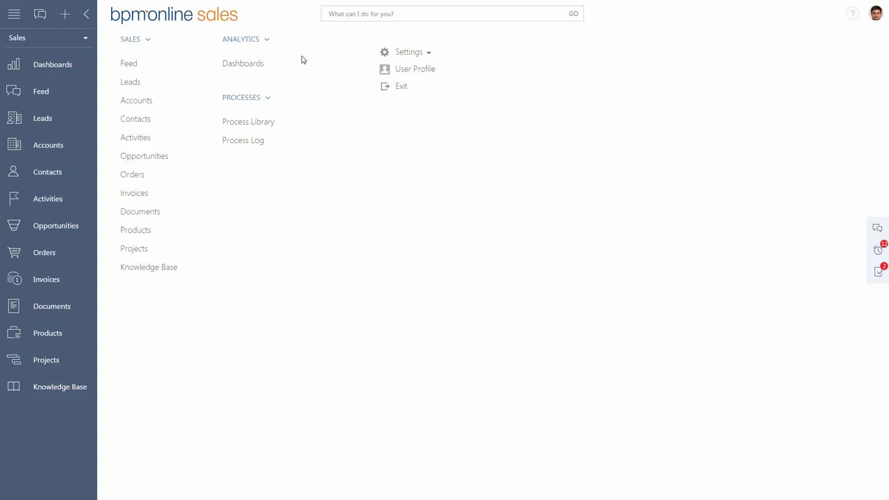
# Open the Accounts section and look through the filter, view and action options for its list.
pyautogui.click(62, 145)
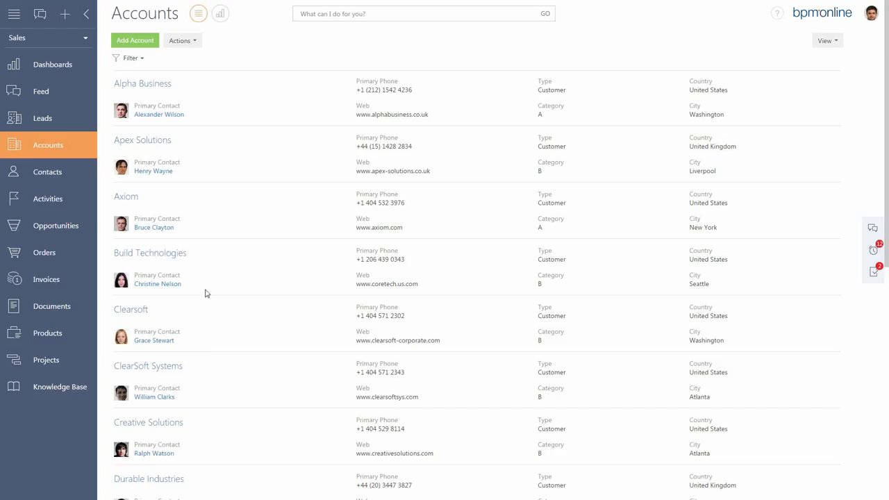
pyautogui.click(143, 63)
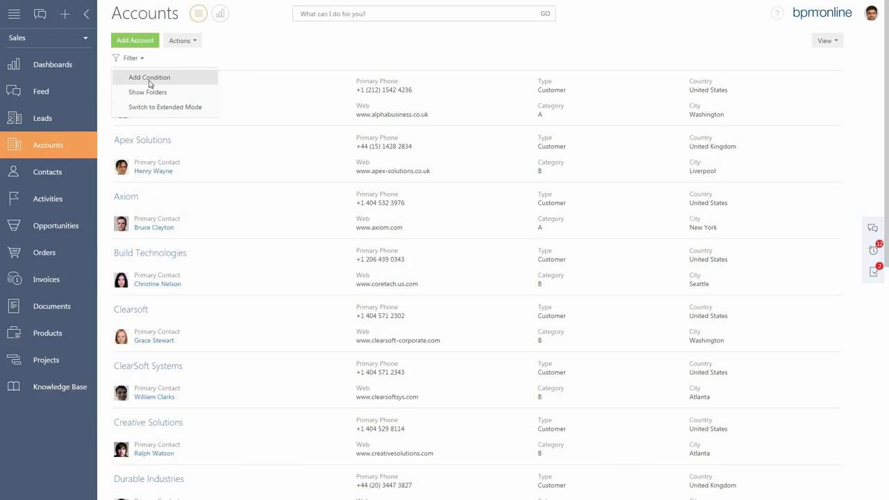
pyautogui.click(268, 62)
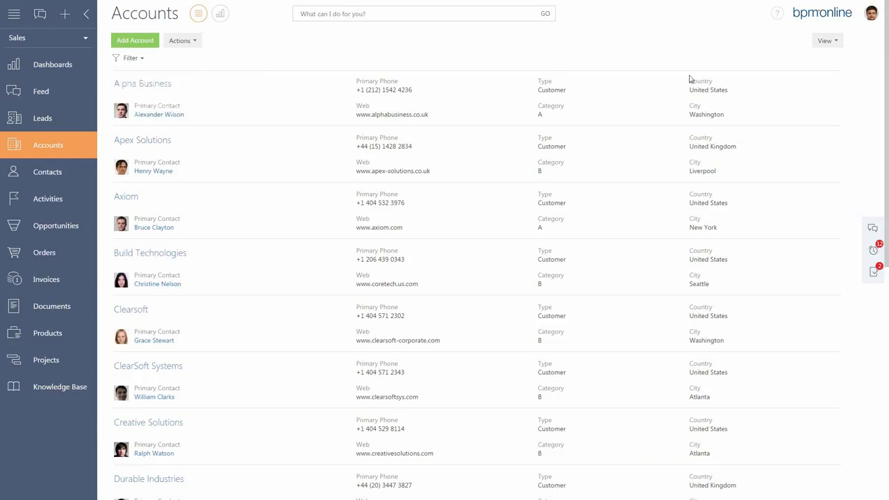
pyautogui.click(827, 50)
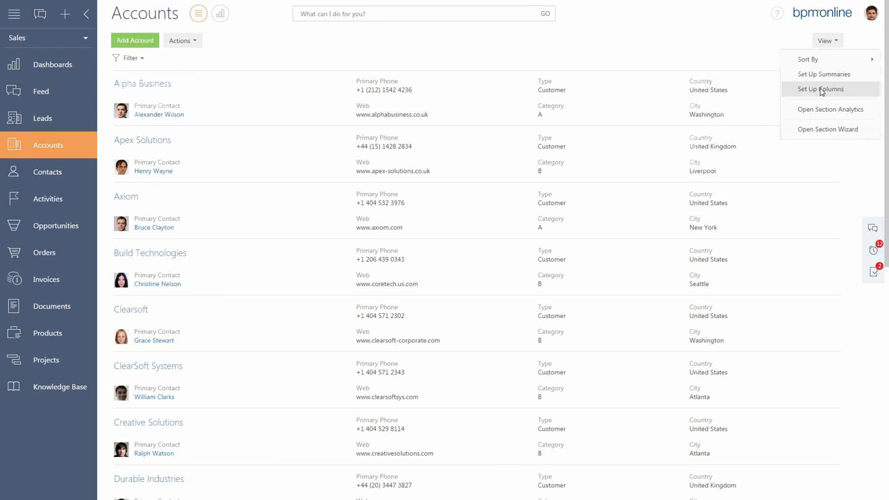
pyautogui.click(719, 59)
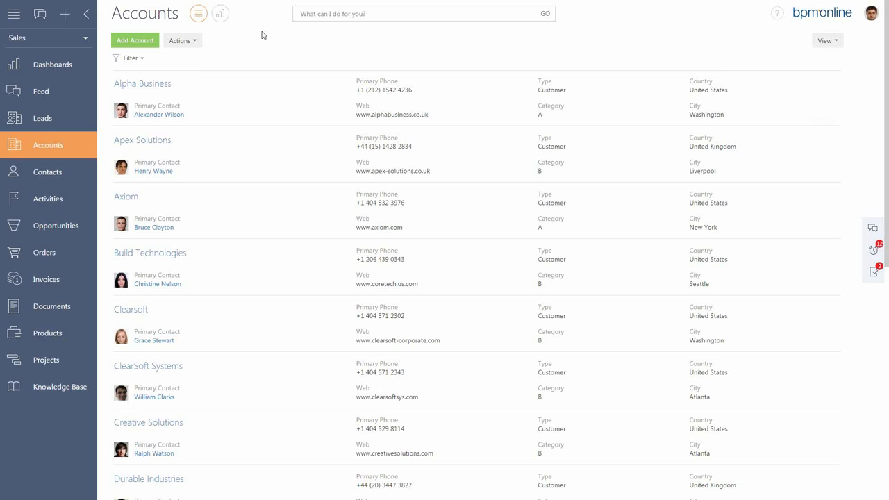
pyautogui.click(197, 43)
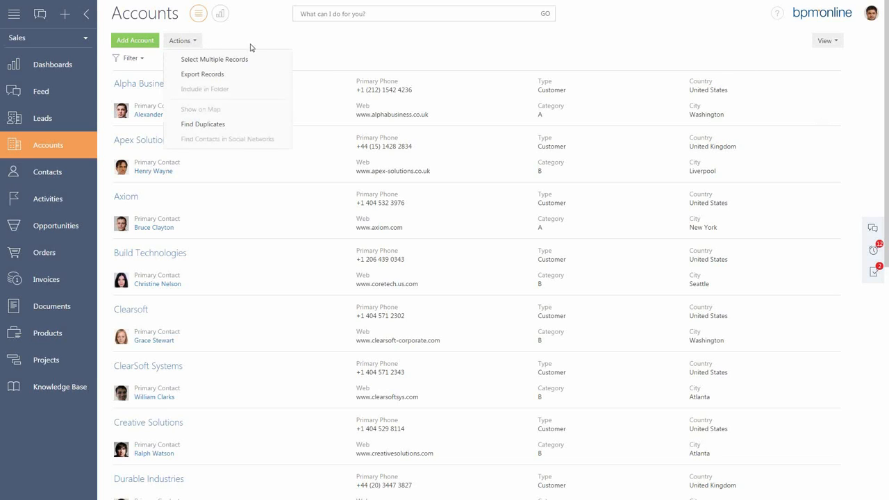
pyautogui.click(274, 44)
# Show the account folders, filter the accounts by the Business Services folder under By Industry, and hide the folder tree.
pyautogui.click(139, 60)
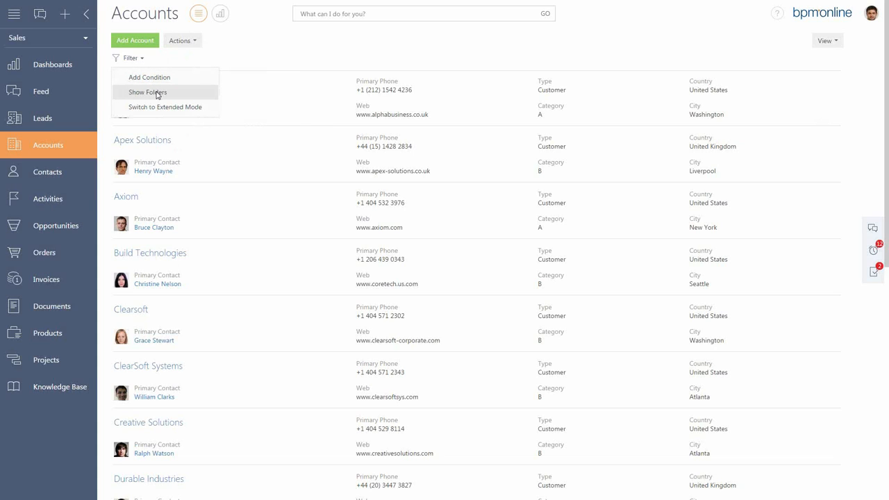
pyautogui.click(157, 95)
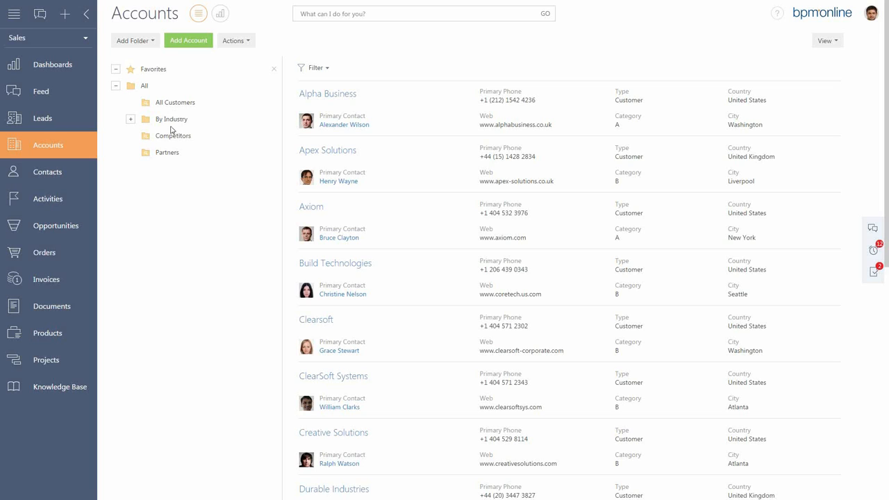
pyautogui.click(130, 119)
pyautogui.click(187, 142)
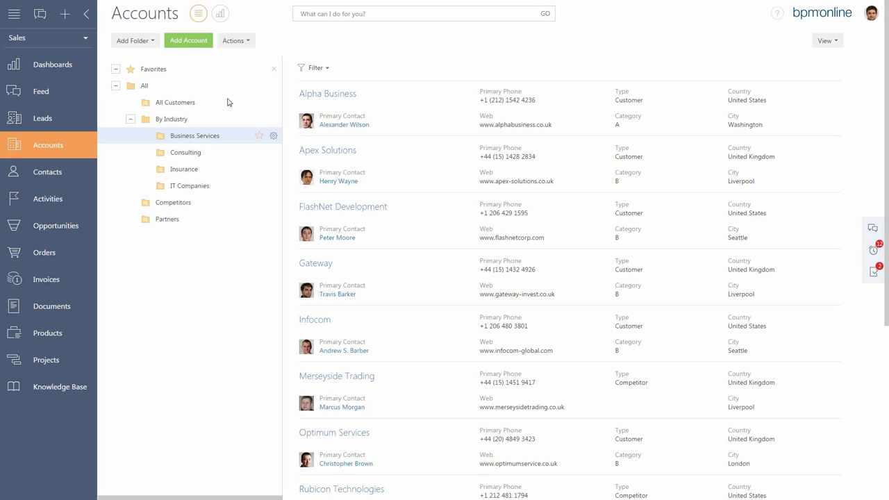
pyautogui.click(274, 69)
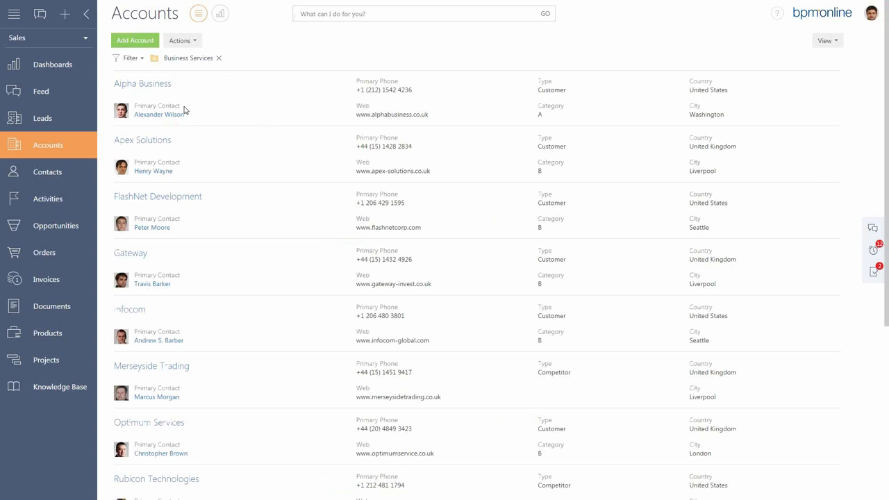
# View the Alpha Business account record, switch to Apex Solutions, and return to Alpha Business.
pyautogui.click(155, 84)
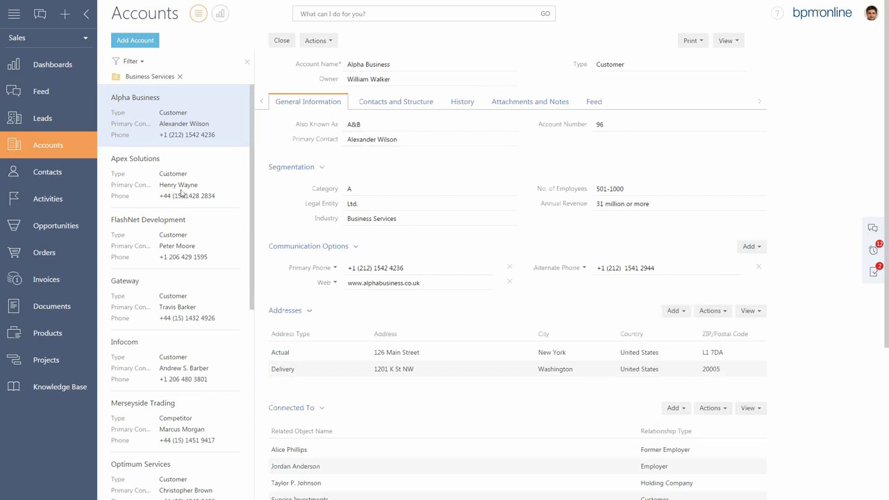
pyautogui.click(182, 185)
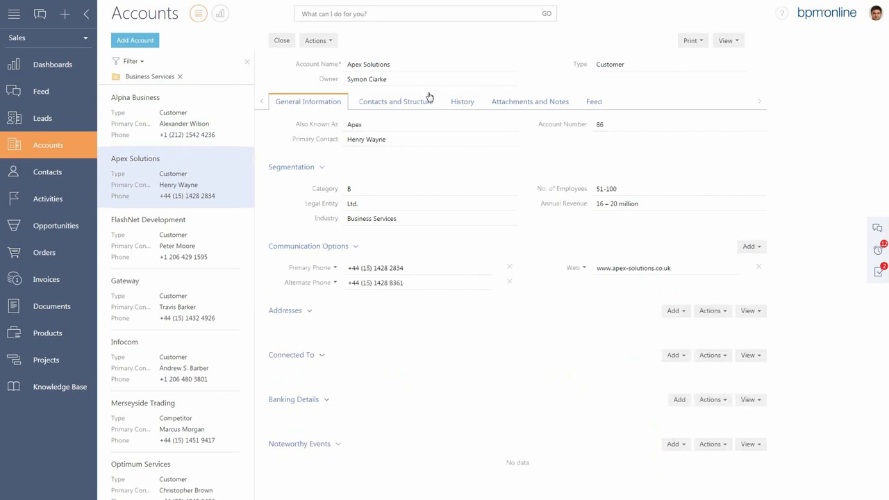
pyautogui.click(196, 135)
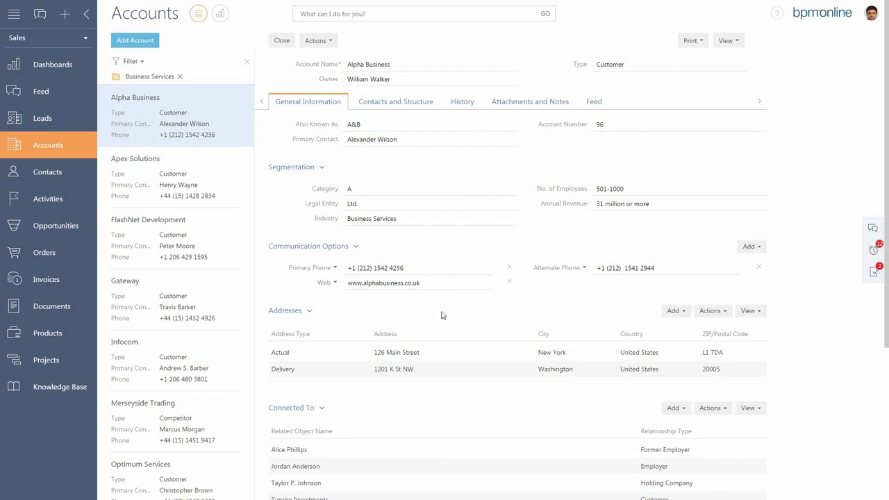
# Show the Delivery address of the Alpha Business account on the map and close the map.
pyautogui.click(718, 313)
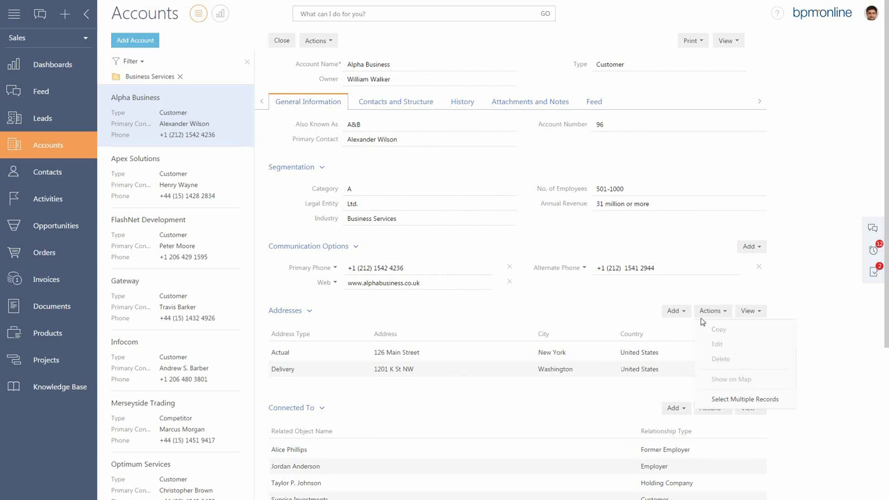
pyautogui.click(737, 400)
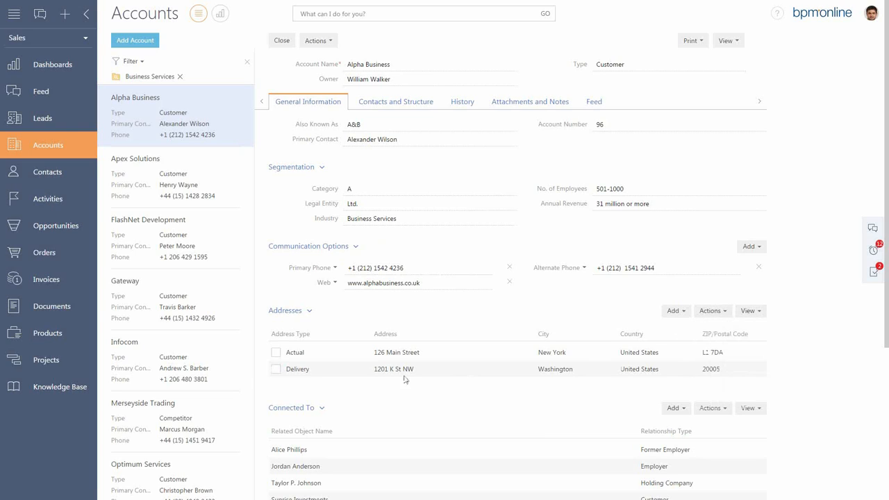
pyautogui.click(276, 369)
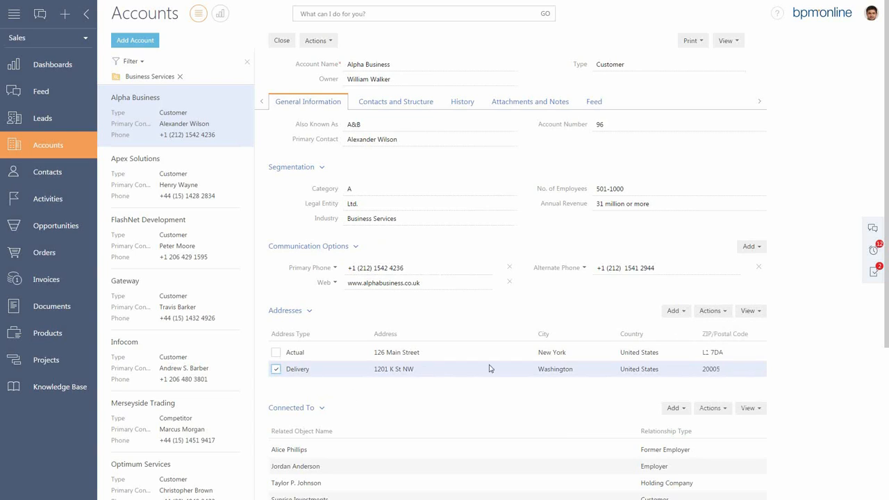
pyautogui.click(712, 310)
pyautogui.click(733, 379)
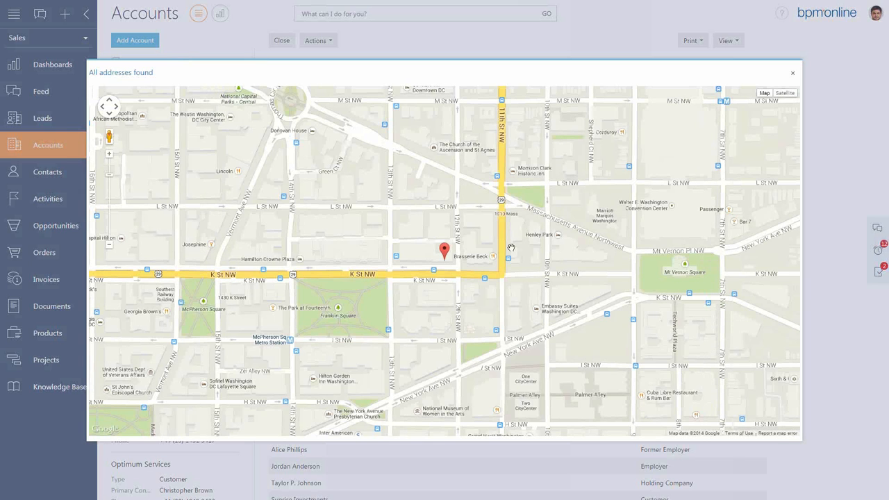
pyautogui.click(793, 73)
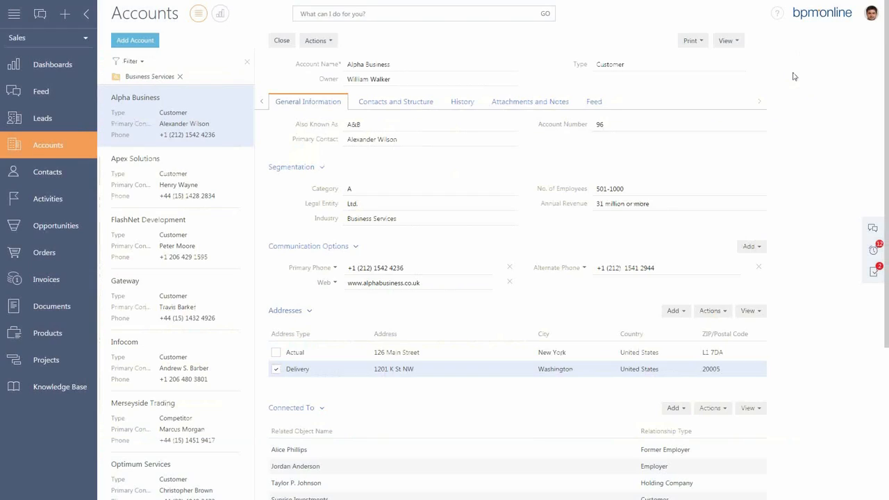
# Review the activities in the Alpha Business account's history and close the record.
pyautogui.click(459, 105)
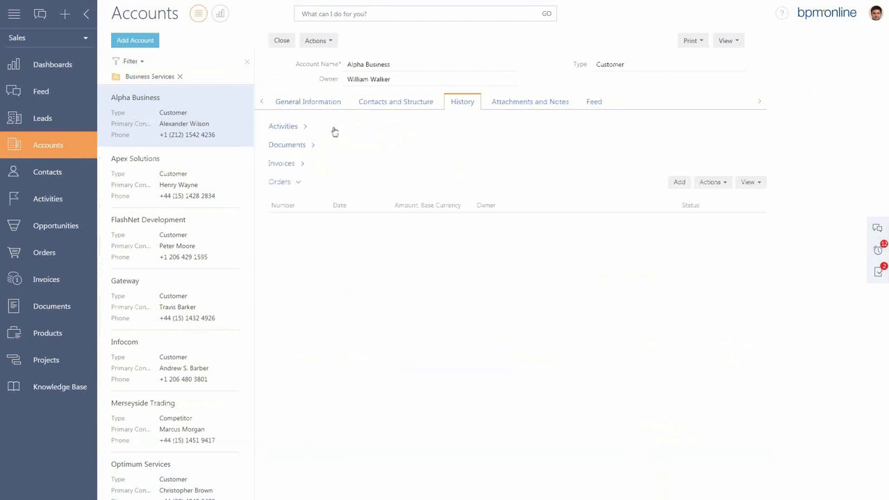
pyautogui.click(308, 129)
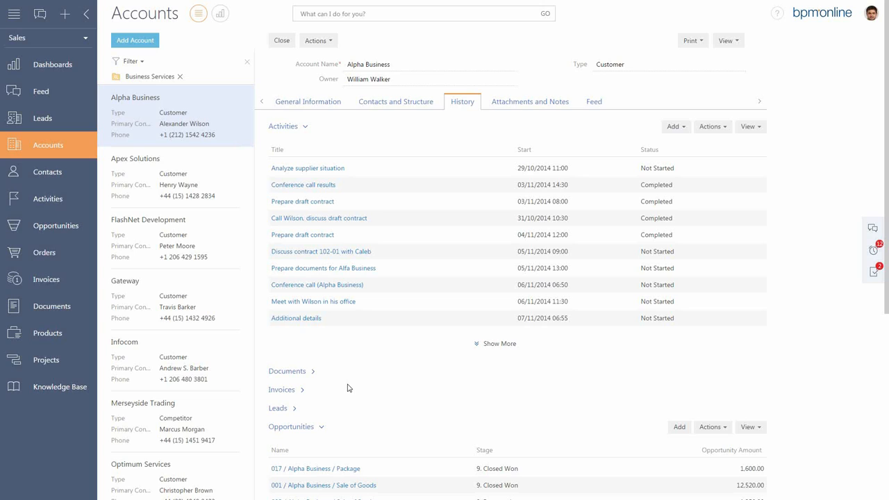
pyautogui.click(282, 42)
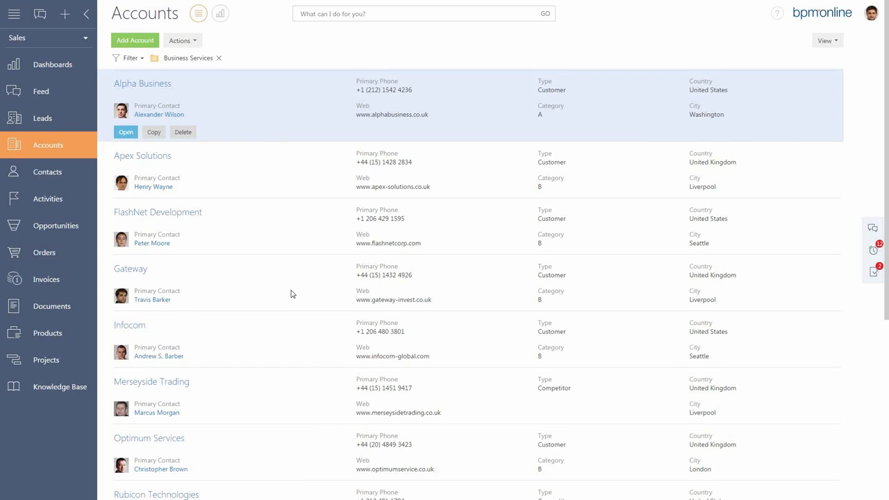
# Remove the Business Services filter from the account analytics and view the data behind the 9-2014 column of Customer Base Growth.
pyautogui.click(219, 15)
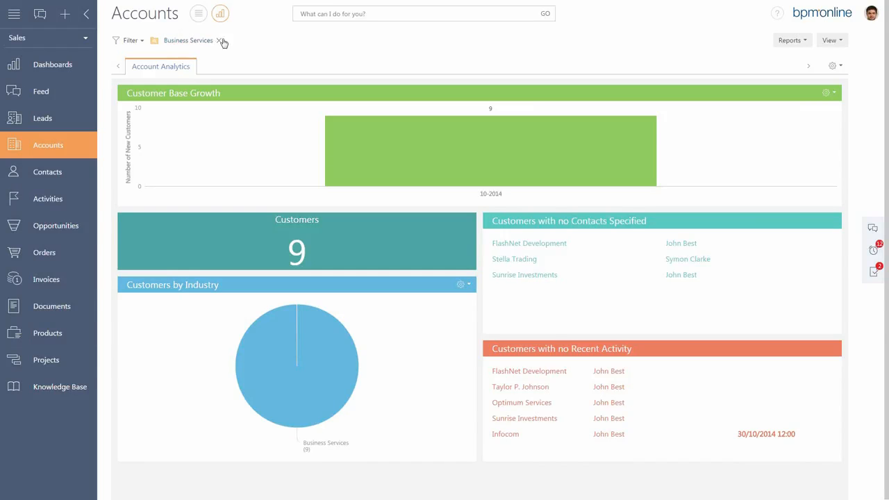
pyautogui.click(218, 41)
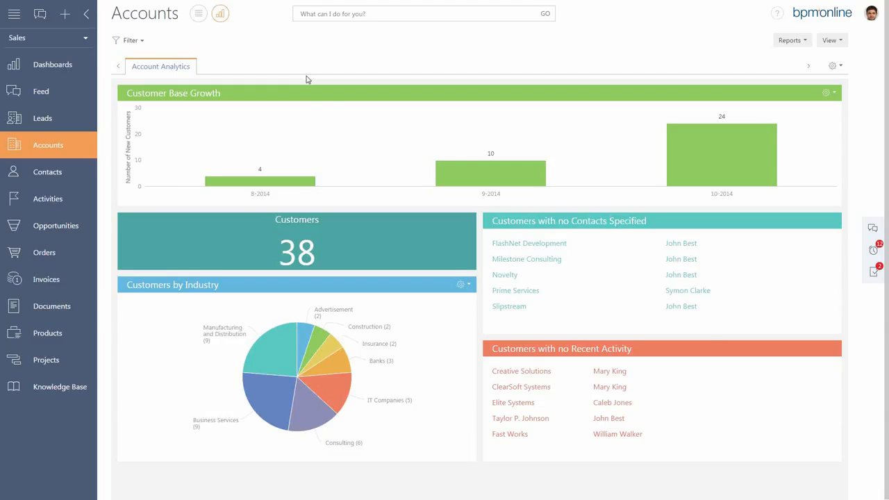
pyautogui.click(463, 174)
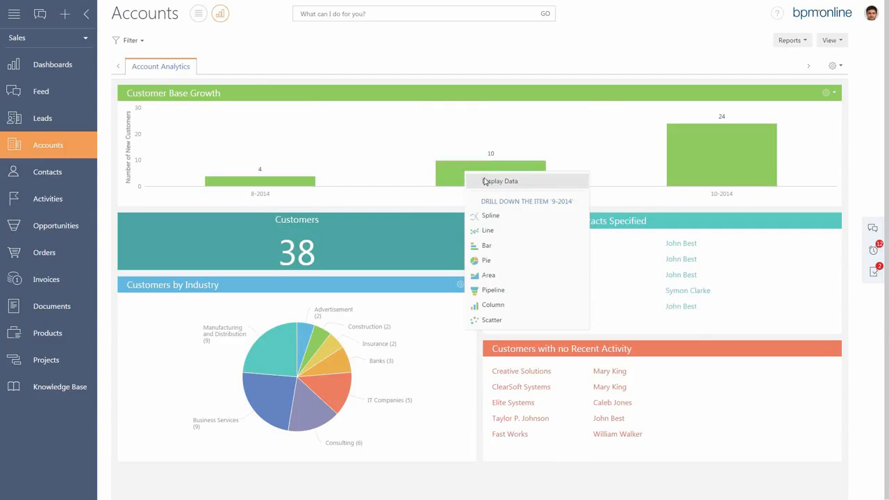
pyautogui.click(486, 181)
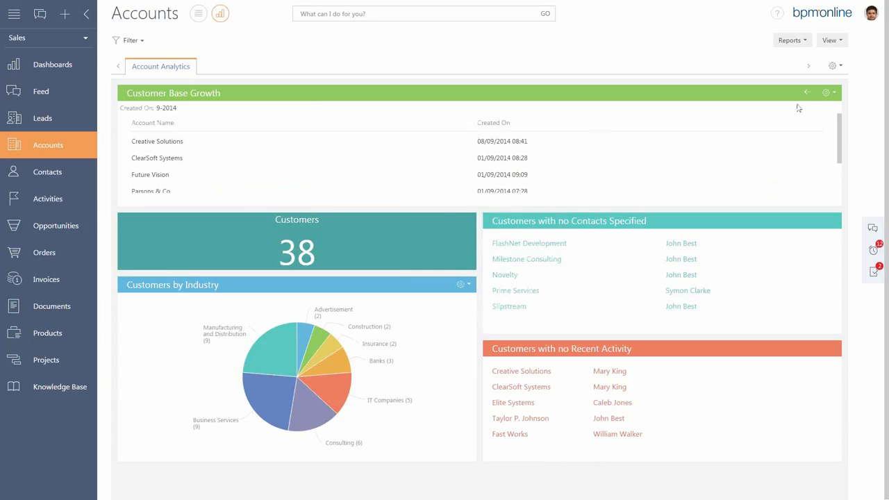
pyautogui.click(808, 94)
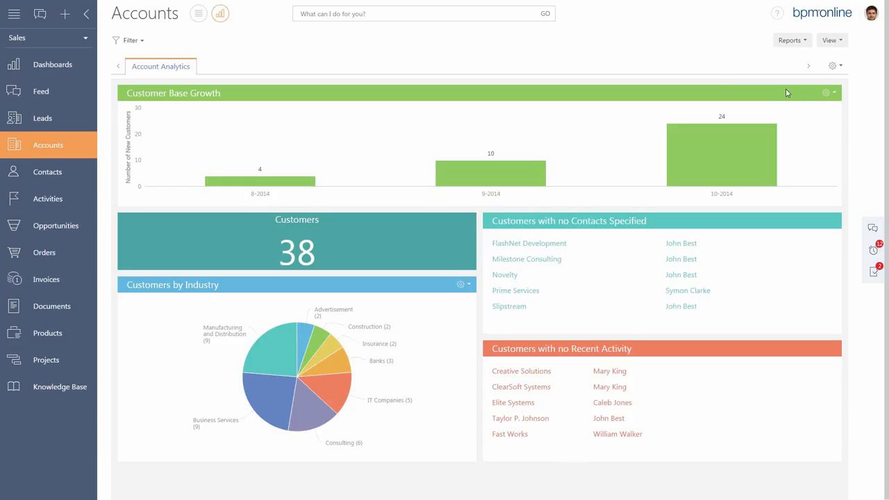
# Switch to the Processes workplace in full screen and select the Corporate Sale process in the Process Library.
pyautogui.press('F11')
pyautogui.click(84, 38)
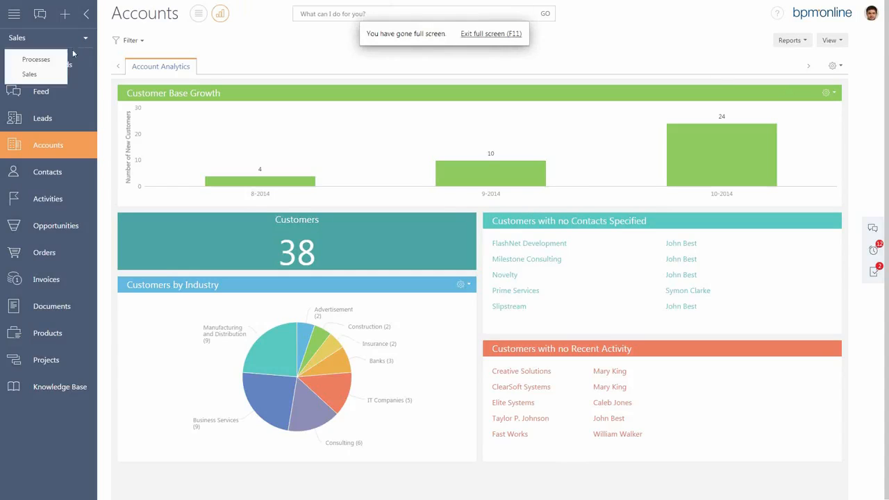
pyautogui.click(47, 61)
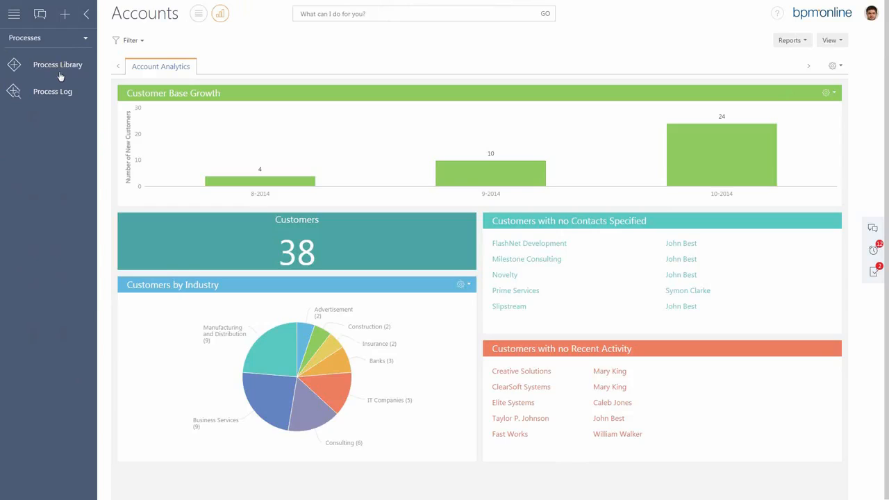
pyautogui.click(70, 72)
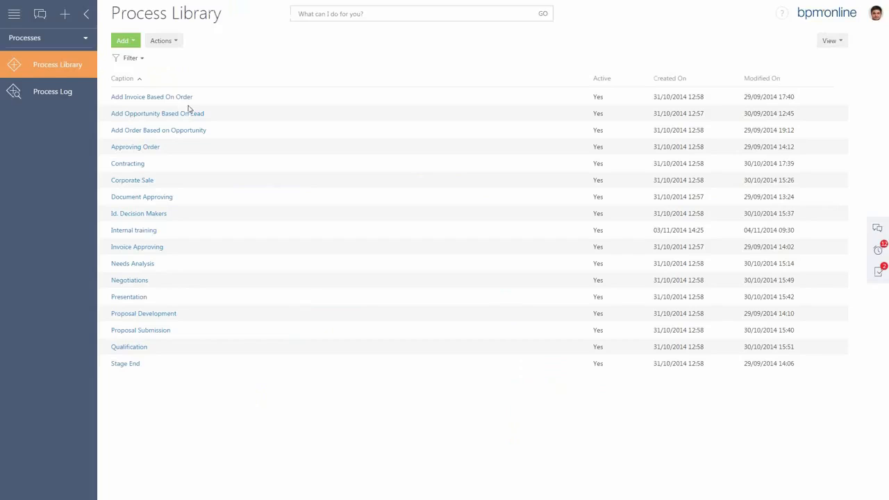
pyautogui.click(195, 184)
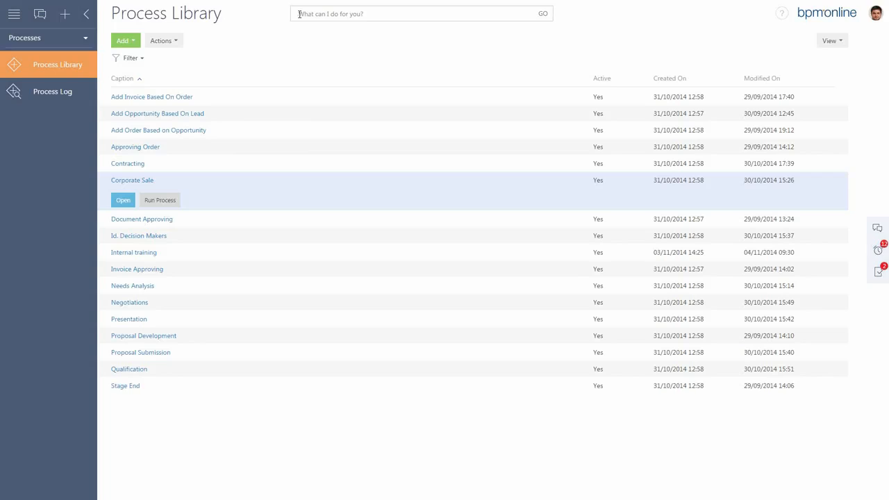
# List the suggested "Search" and "Go to" commands in the command line, clearing the text after each.
pyautogui.click(303, 15)
pyautogui.write('Search')
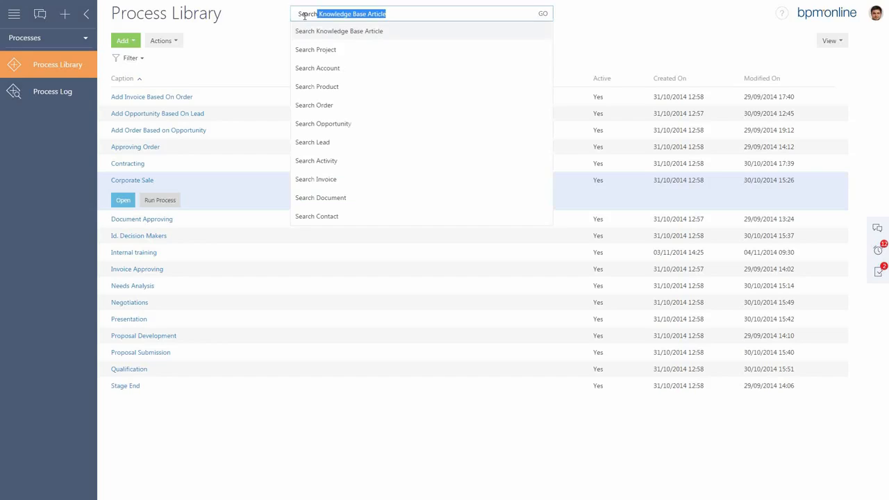
pyautogui.press('BackSpace')
pyautogui.press('BackSpace')
pyautogui.press('BackSpace')
pyautogui.press('BackSpace')
pyautogui.press('BackSpace')
pyautogui.press('BackSpace')
pyautogui.press('BackSpace')
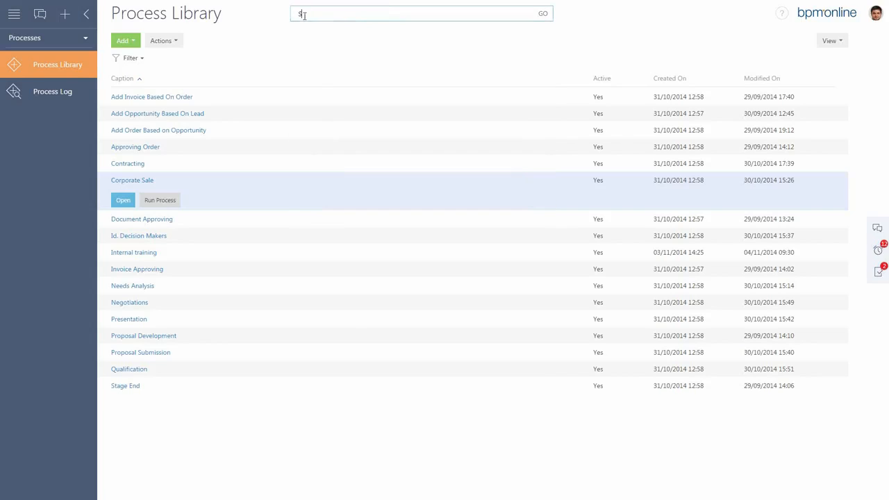
pyautogui.write('Go to')
pyautogui.press('BackSpace')
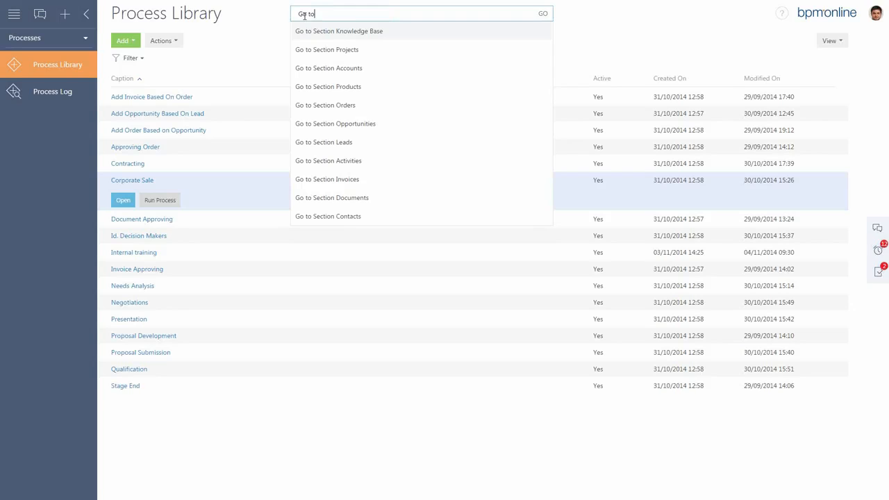
pyautogui.press('BackSpace')
pyautogui.press('BackSpace')
pyautogui.press('BackSpace')
pyautogui.press('BackSpace')
pyautogui.press('BackSpace')
# Use the command line to run "Add Contact" and open a blank contact record.
pyautogui.write('Add')
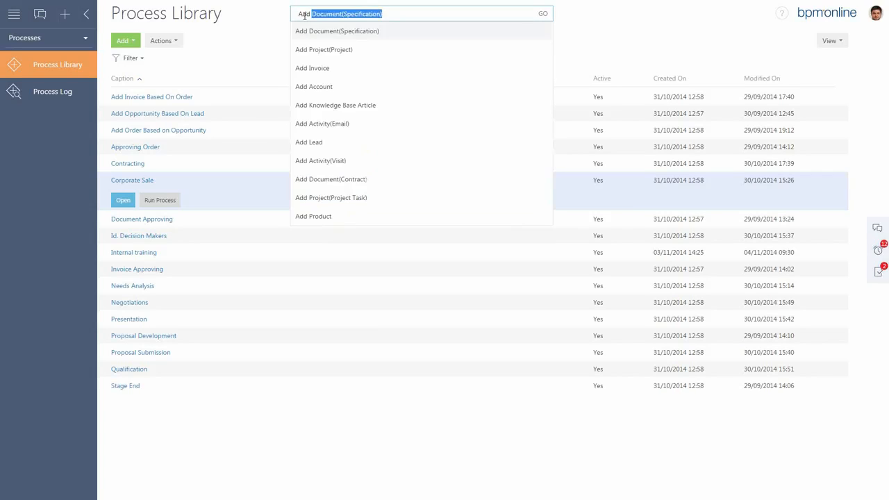
pyautogui.write(' C')
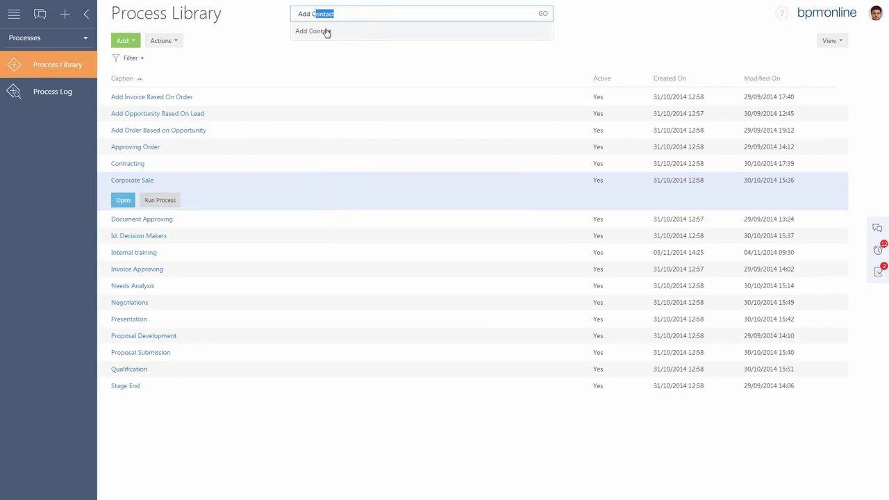
pyautogui.click(327, 33)
pyautogui.click(547, 16)
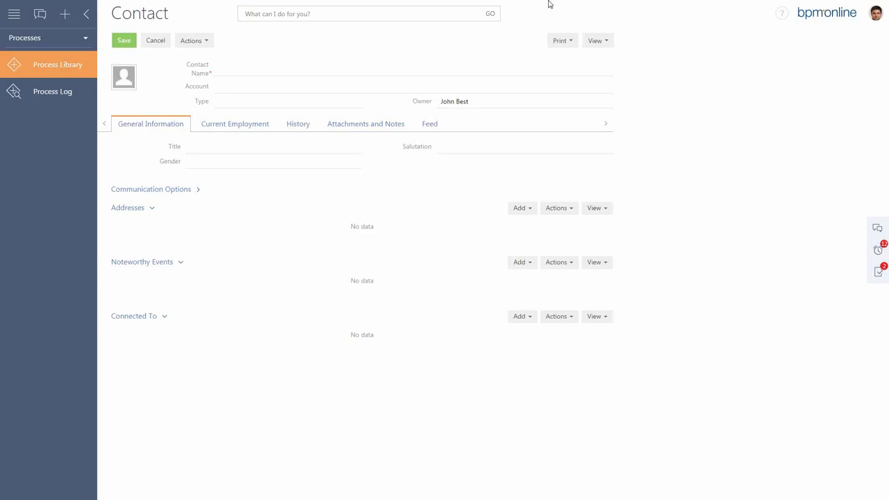
# Switch to the Sales workplace and open the Accounts section.
pyautogui.press('F11')
pyautogui.click(85, 38)
pyautogui.click(55, 74)
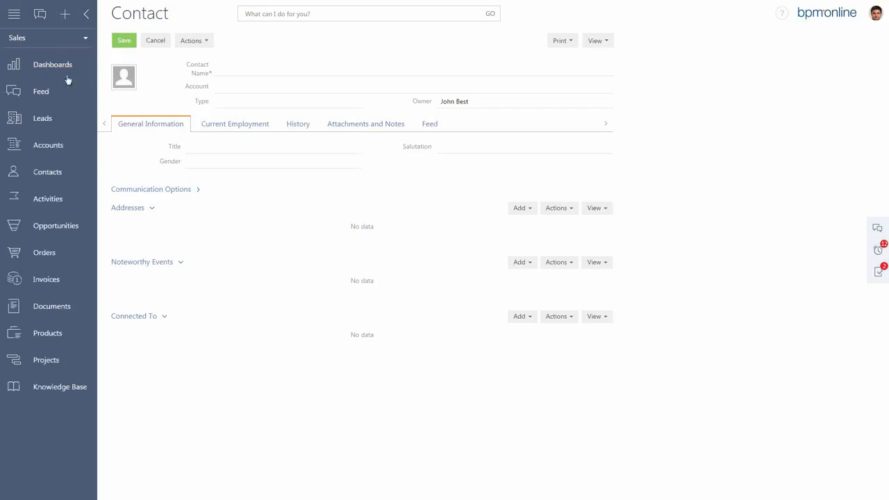
pyautogui.click(55, 149)
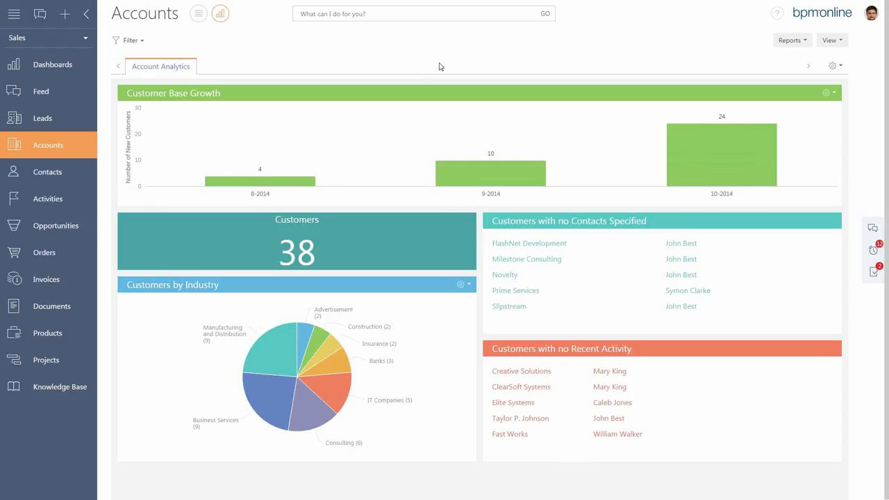
# View the feed in the communication panel, expand the comments of the latest post, and close the panel.
pyautogui.click(873, 230)
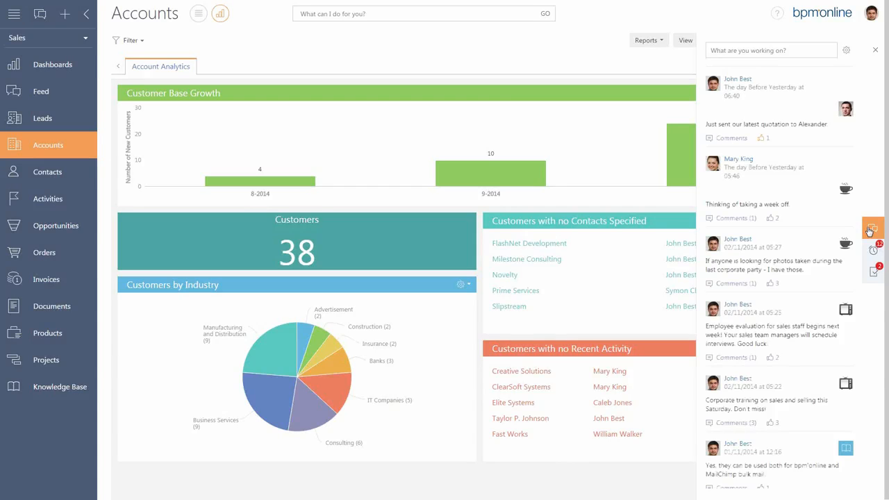
pyautogui.click(738, 139)
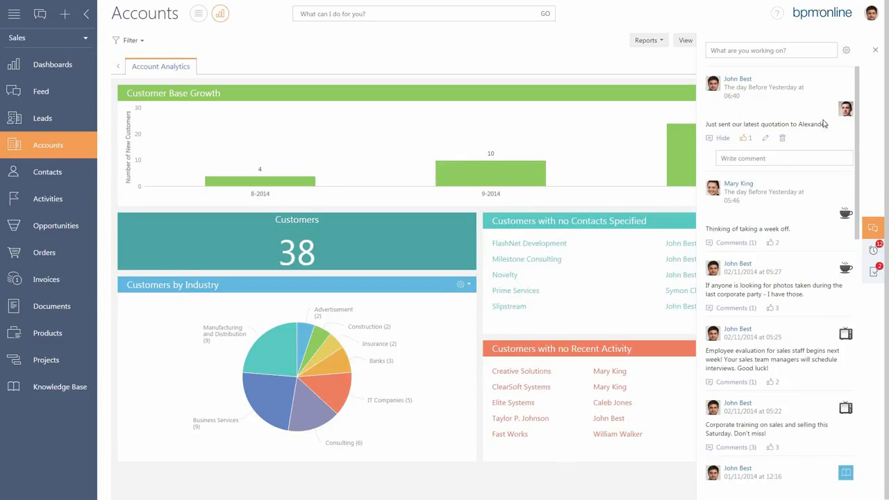
pyautogui.click(877, 54)
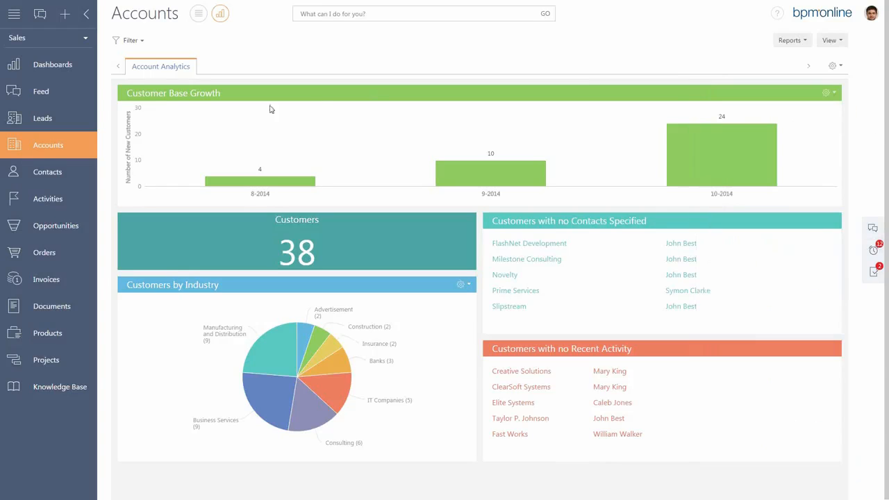
# Open the Feed section, view its messages and channels, and open the channel properties of Coffee Spot.
pyautogui.click(44, 91)
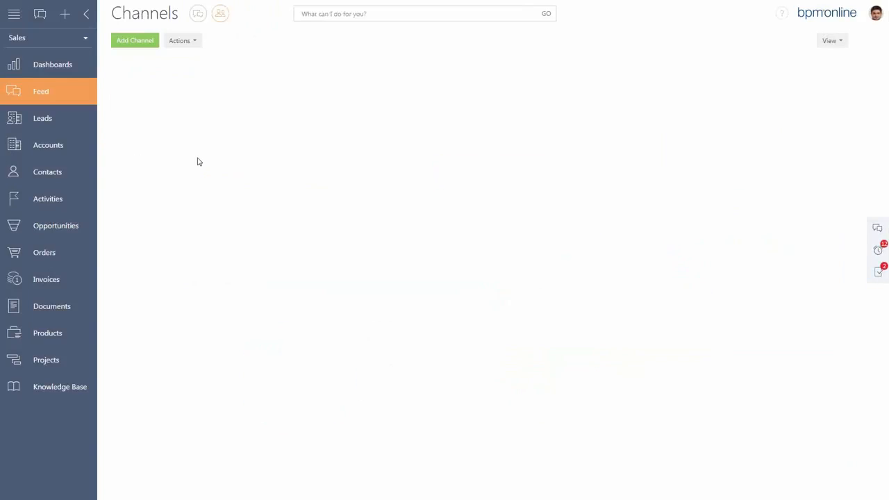
pyautogui.click(198, 13)
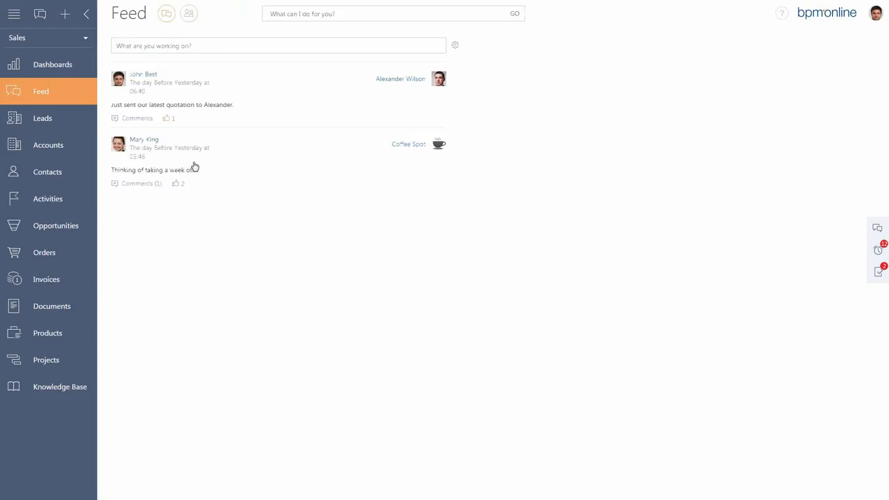
pyautogui.click(189, 18)
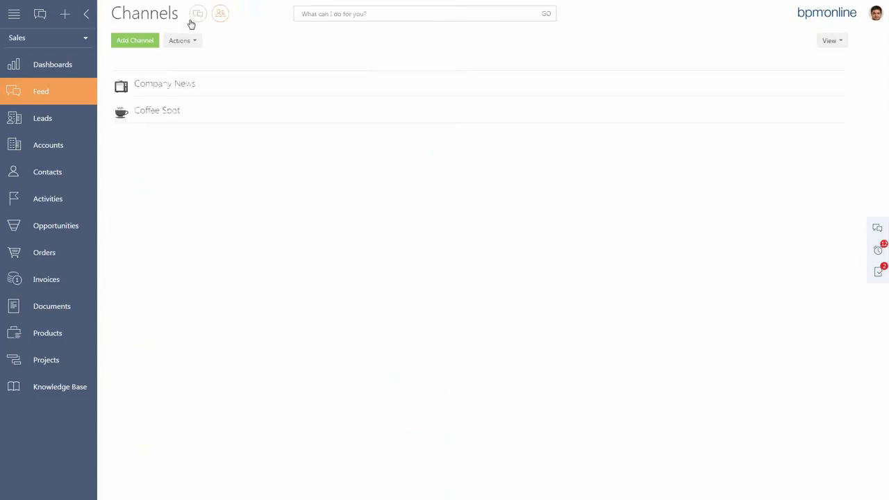
pyautogui.moveTo(197, 121)
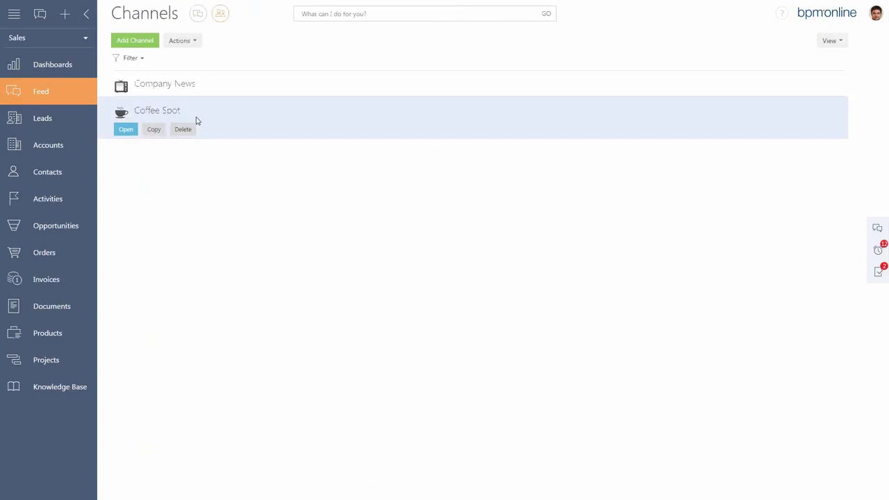
pyautogui.click(128, 133)
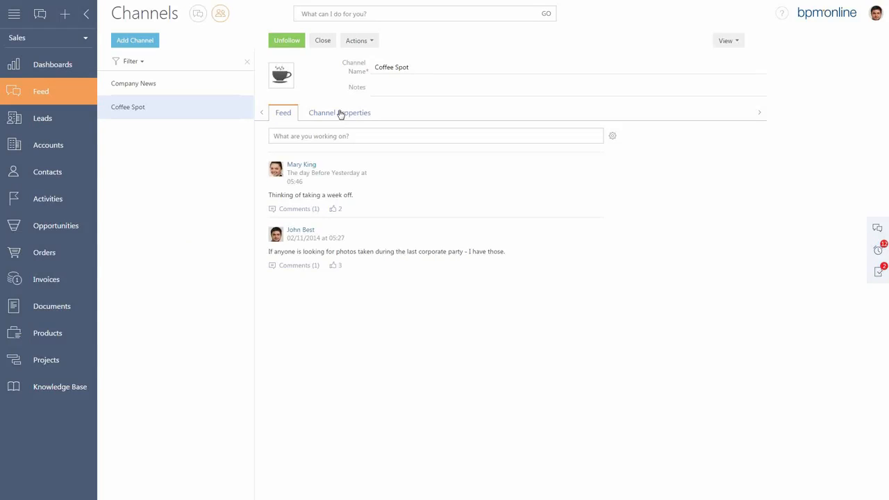
pyautogui.click(351, 117)
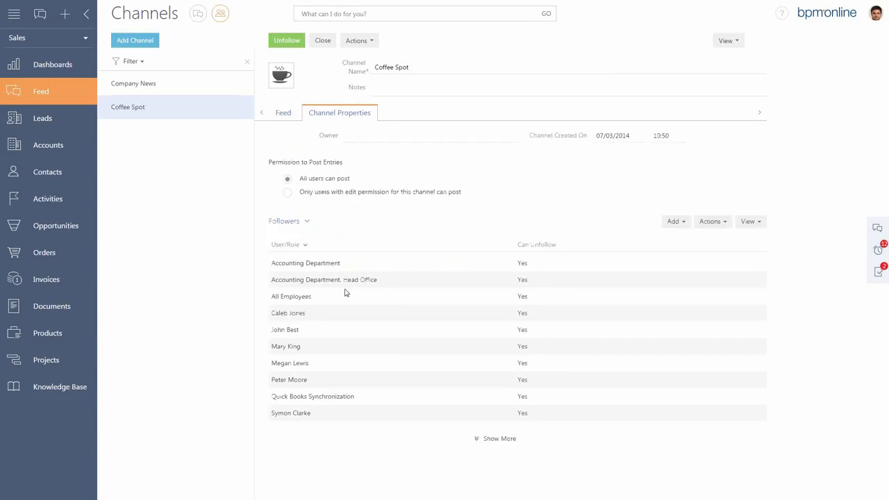
# Open the "Prepare specifications" task from the reminders, and go to the Activities calendar.
pyautogui.click(878, 254)
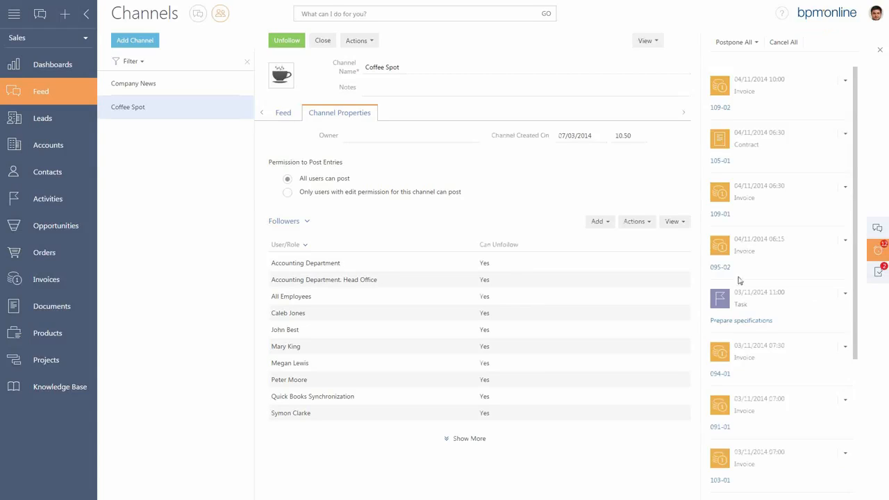
pyautogui.click(742, 321)
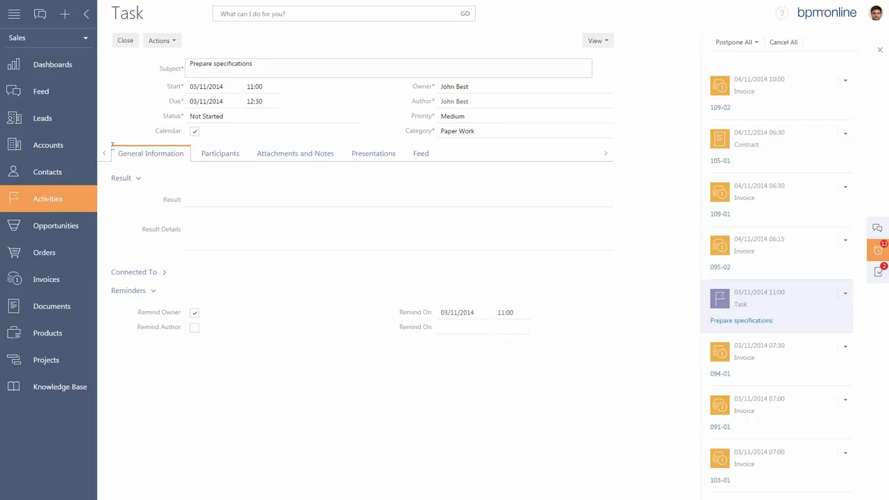
pyautogui.click(57, 201)
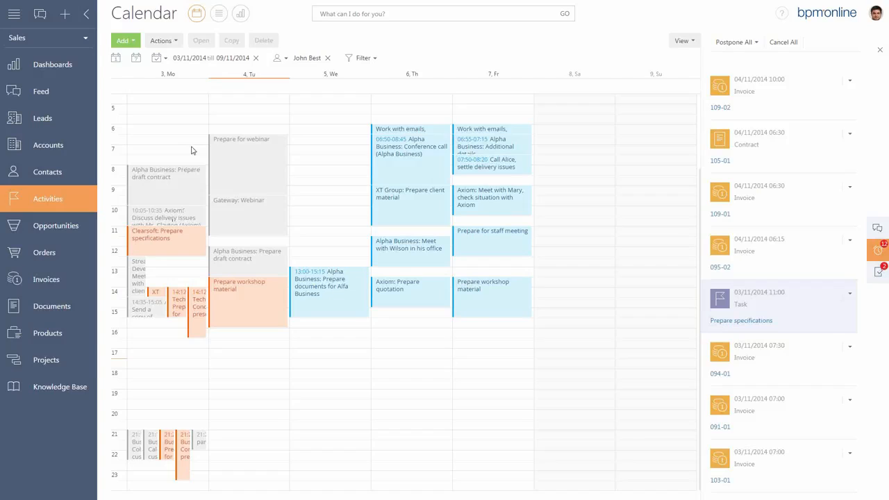
# Examine the calendar's options for adding activities, changing the displayed period and filtering by owner.
pyautogui.click(129, 43)
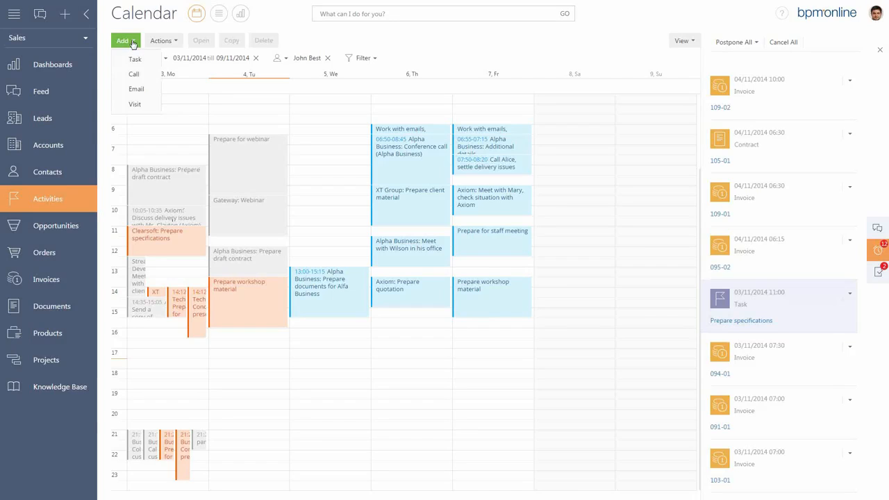
pyautogui.click(195, 110)
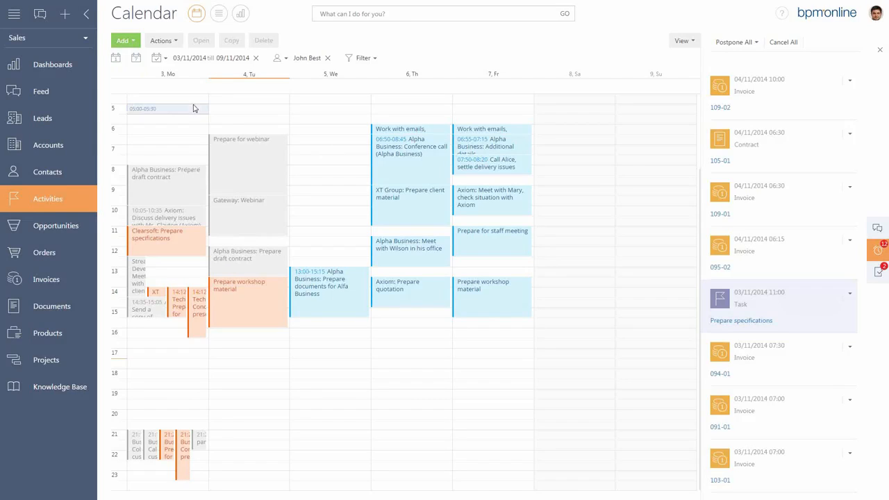
pyautogui.click(166, 60)
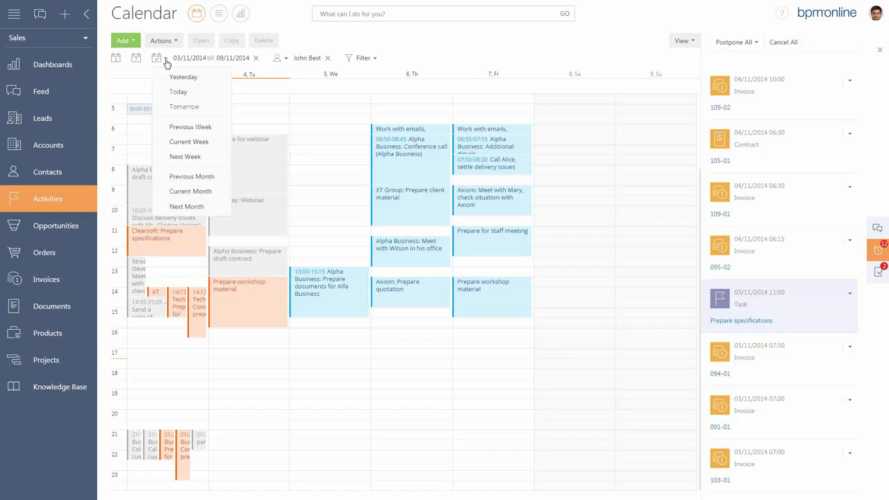
pyautogui.click(275, 109)
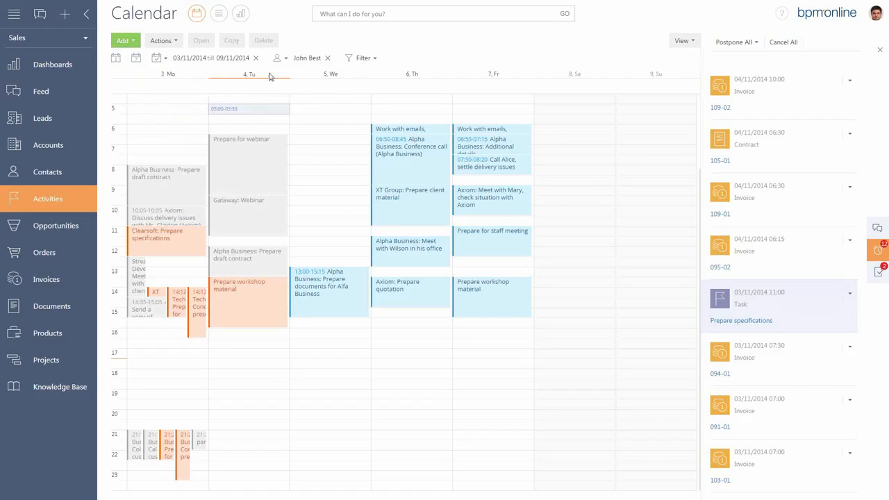
pyautogui.click(285, 60)
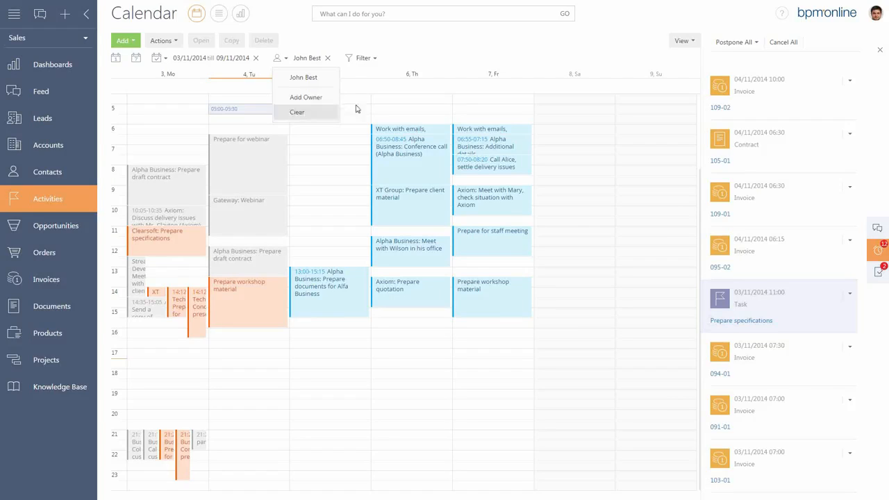
# View the pending approvals, check the available actions for the contract, and close the panel.
pyautogui.click(880, 275)
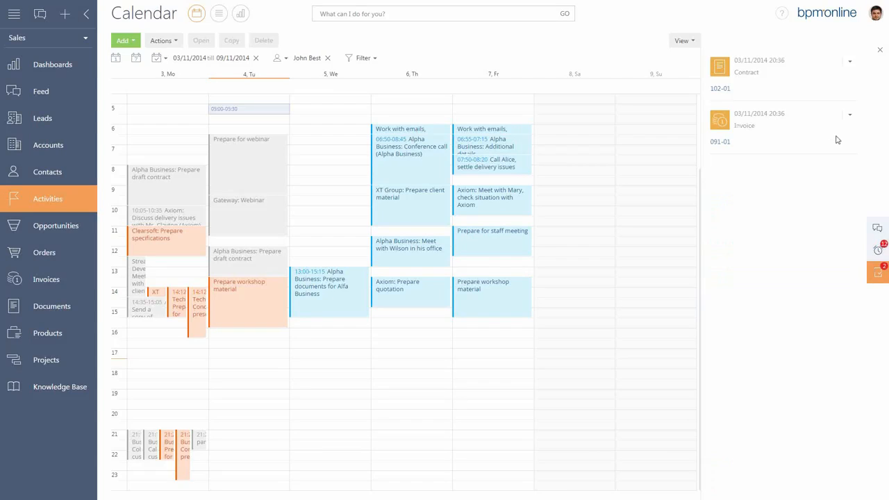
pyautogui.click(849, 62)
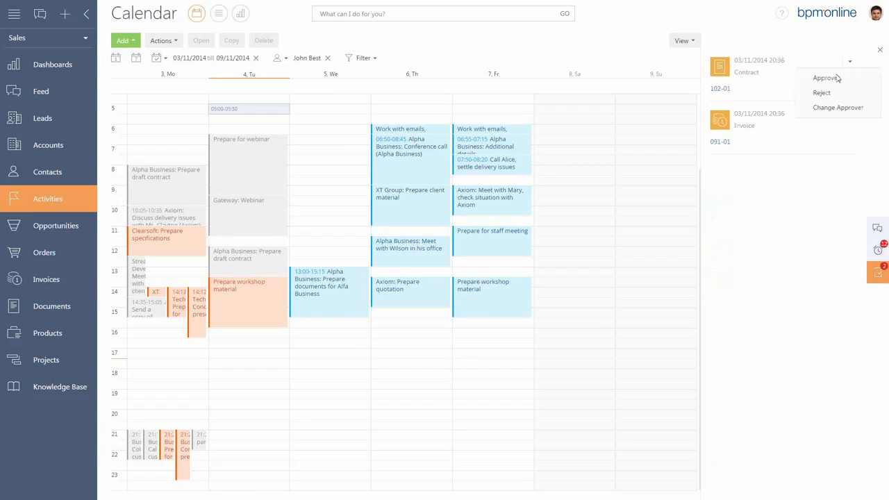
pyautogui.click(881, 54)
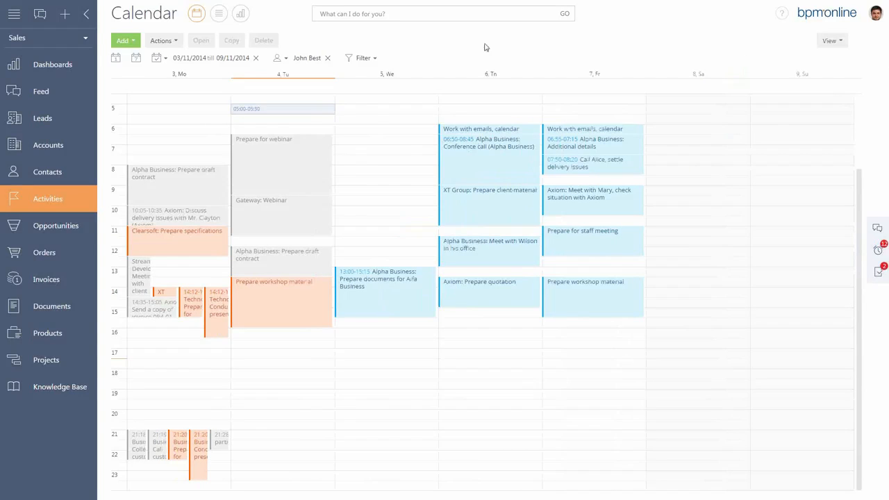
# Open the Opportunities section and sort the list by Probability % in descending order.
pyautogui.click(63, 229)
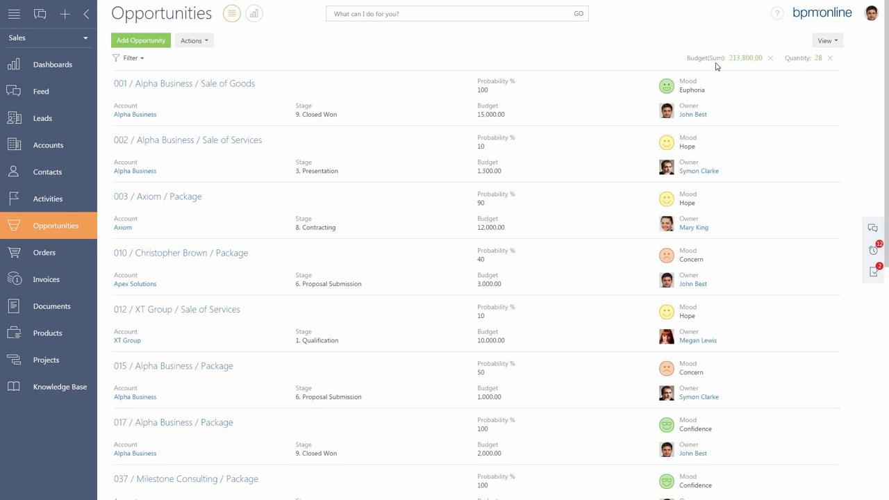
pyautogui.click(836, 45)
pyautogui.moveTo(828, 61)
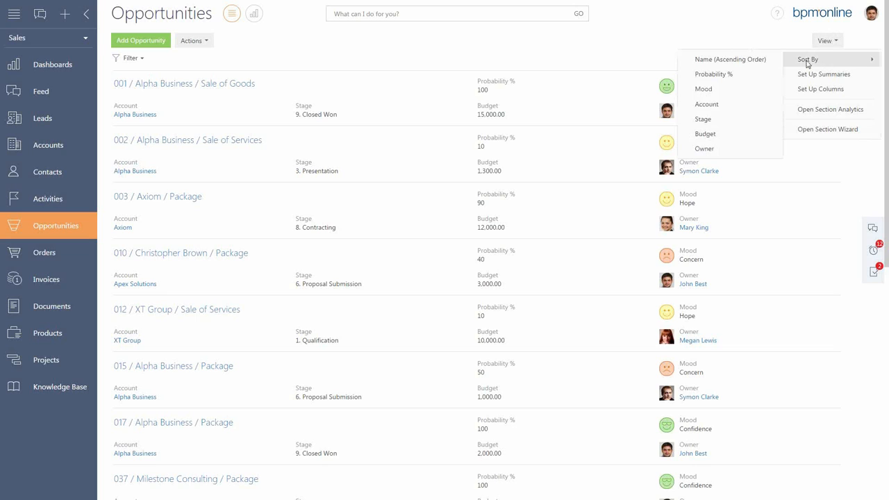
pyautogui.click(754, 74)
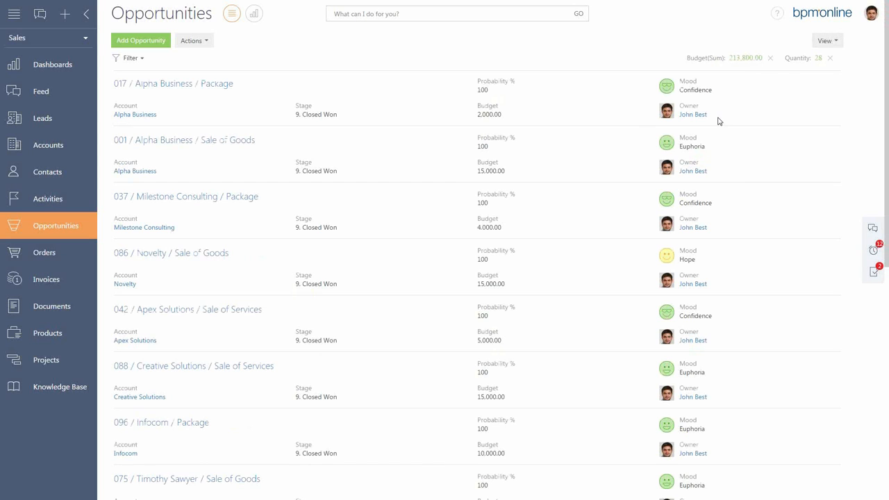
pyautogui.scroll(-2, 742, 128)
pyautogui.scroll(-3, 742, 128)
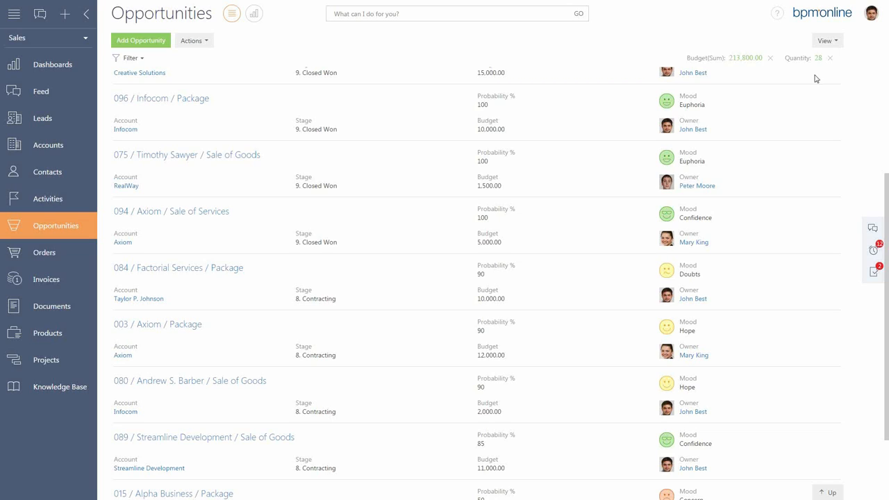
# Sort the opportunities by Budget in descending order and select the Gateway sale of goods at the head of the list.
pyautogui.click(839, 43)
pyautogui.moveTo(817, 59)
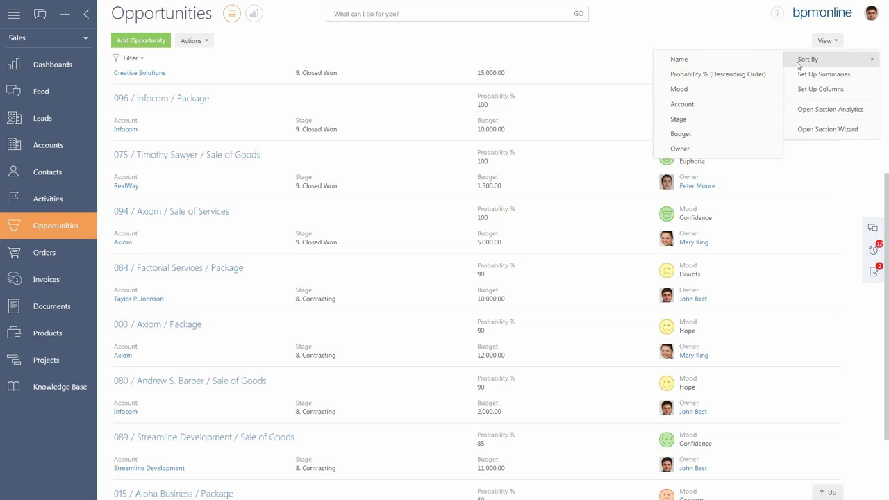
pyautogui.click(688, 139)
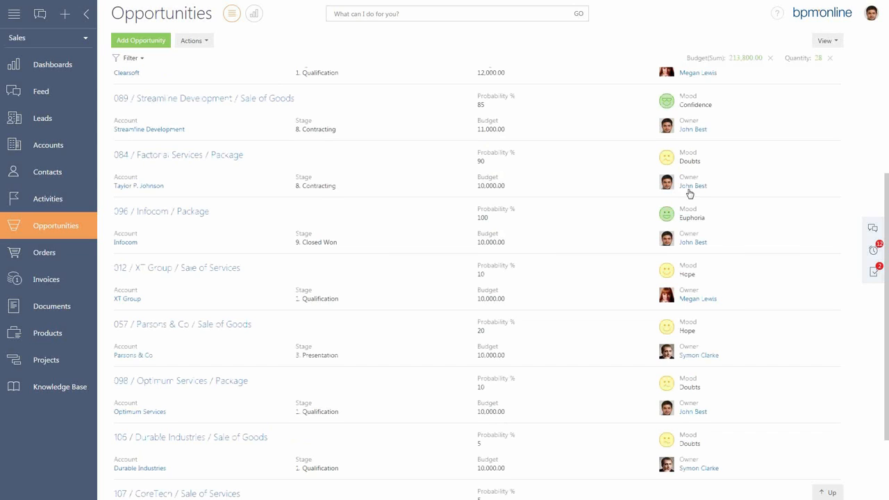
pyautogui.scroll(3, 699, 191)
pyautogui.scroll(2, 695, 184)
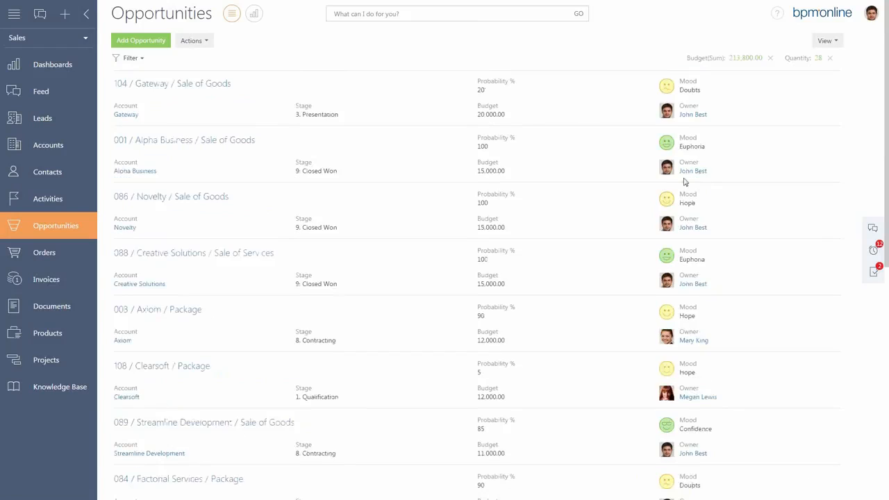
pyautogui.click(524, 115)
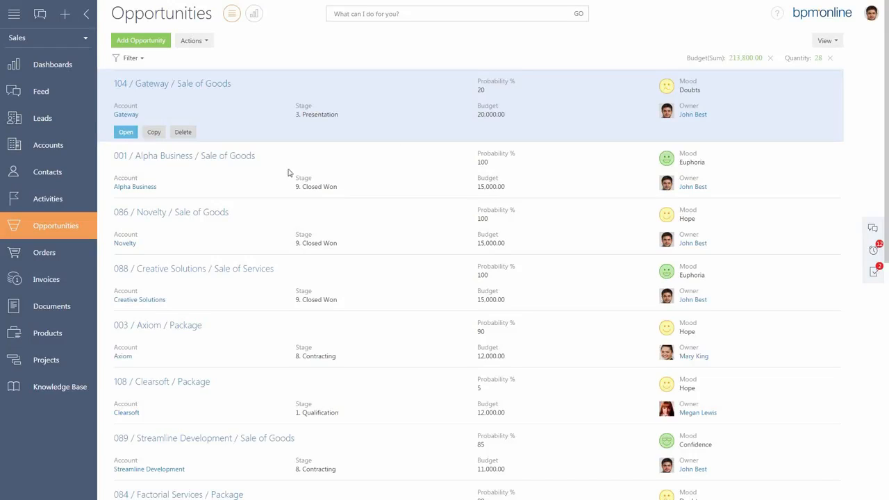
# Sort the opportunities by Name in ascending order.
pyautogui.click(826, 40)
pyautogui.moveTo(828, 61)
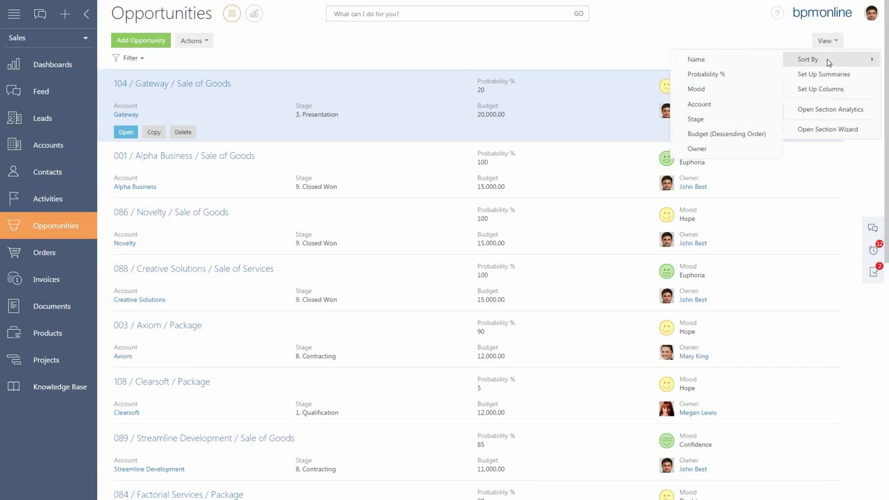
pyautogui.click(751, 62)
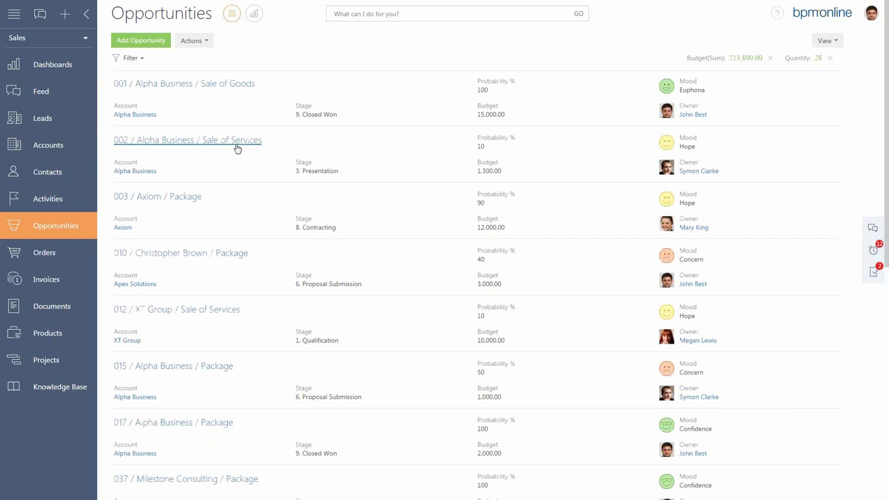
# Open the opportunity 002 / Alpha Business / Sale of Services.
pyautogui.click(237, 148)
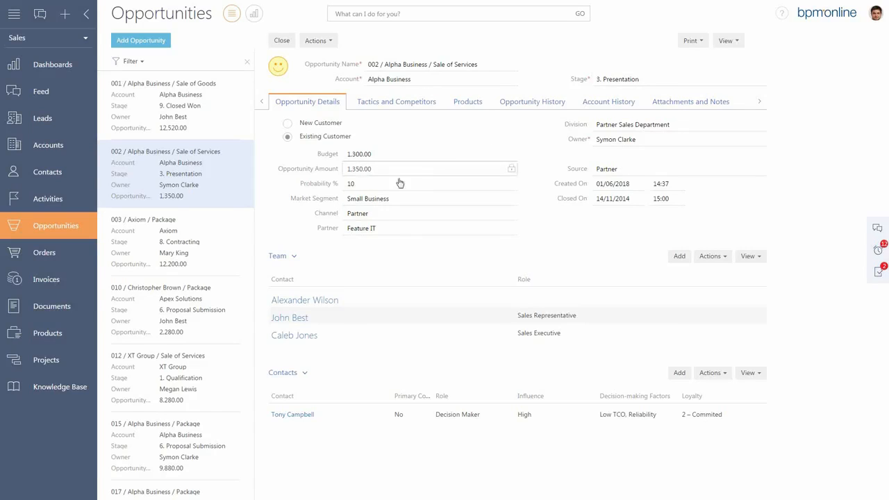
# Try a probability of 70, replace it with 30, and set the sales rep's mood to Confidence for the opportunity.
pyautogui.click(372, 185)
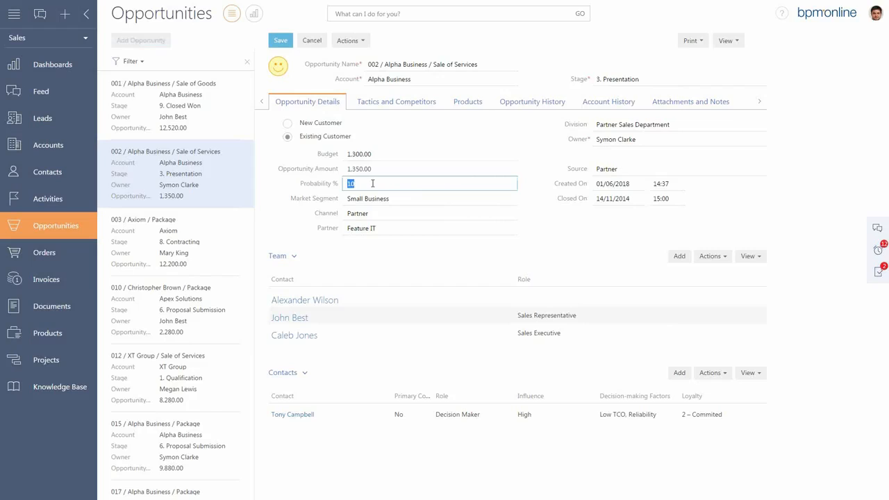
pyautogui.write('70')
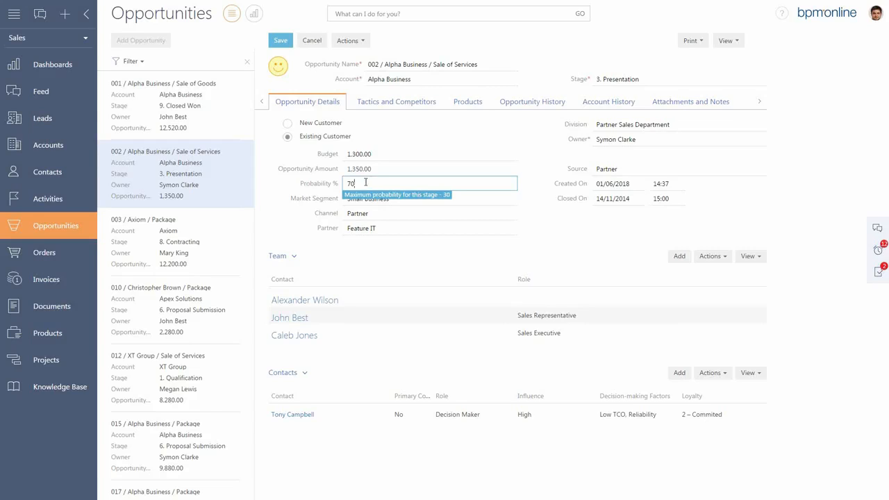
pyautogui.press('BackSpace')
pyautogui.press('BackSpace')
pyautogui.write('30')
pyautogui.click(278, 70)
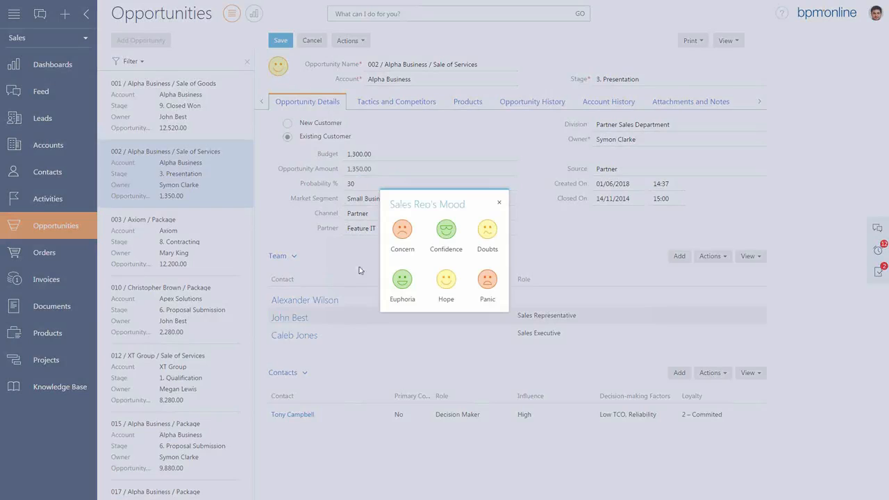
pyautogui.click(448, 237)
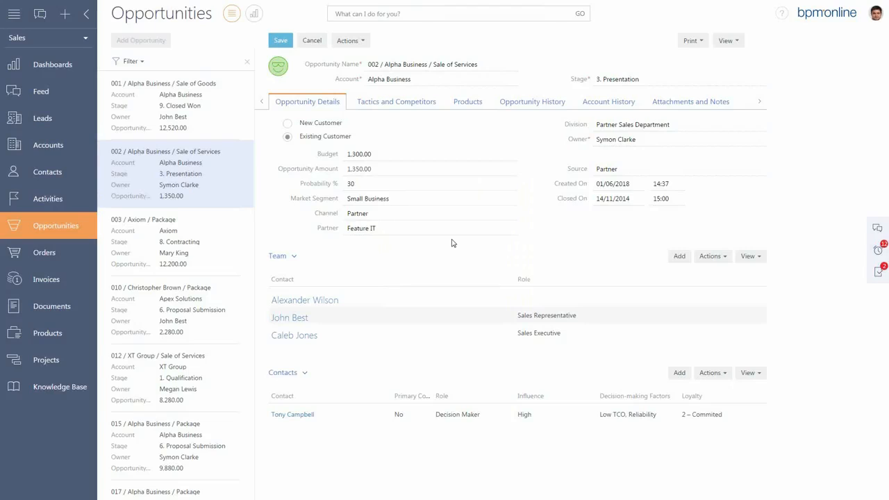
pyautogui.click(609, 185)
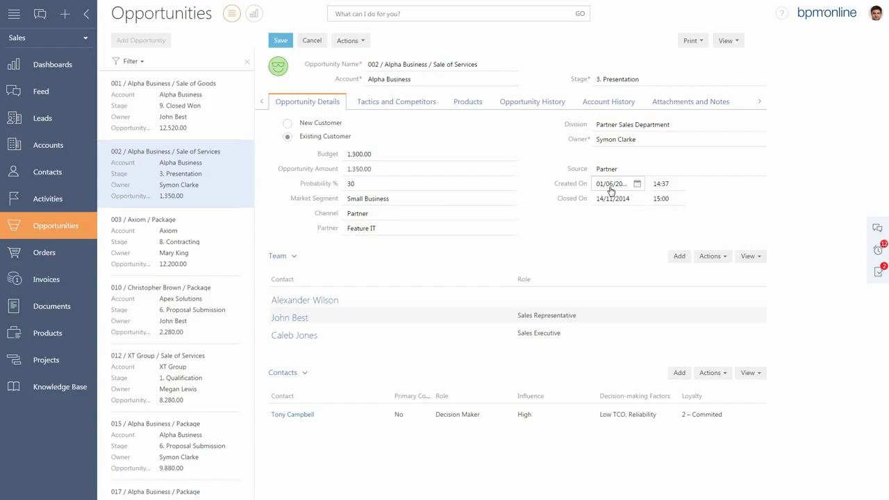
# Open the opportunity's Decision Maker contact for editing and view the available Role and Loyalty options.
pyautogui.click(381, 419)
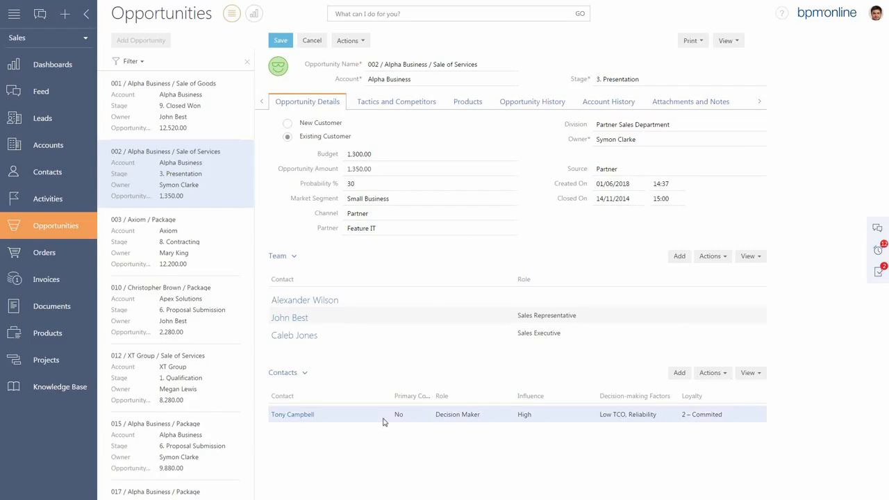
pyautogui.click(714, 373)
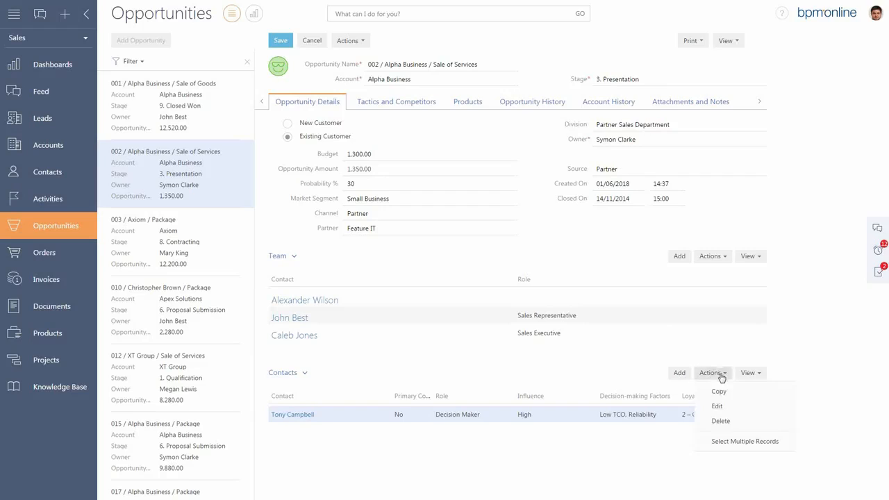
pyautogui.click(720, 404)
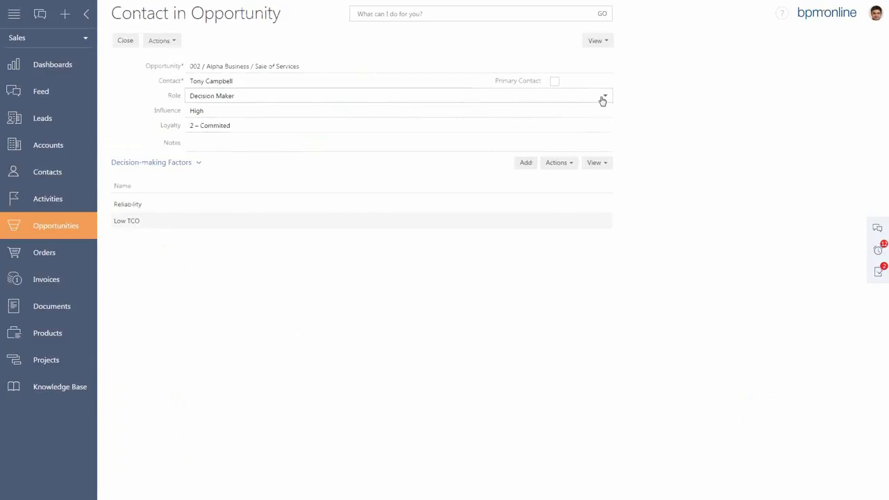
pyautogui.click(603, 99)
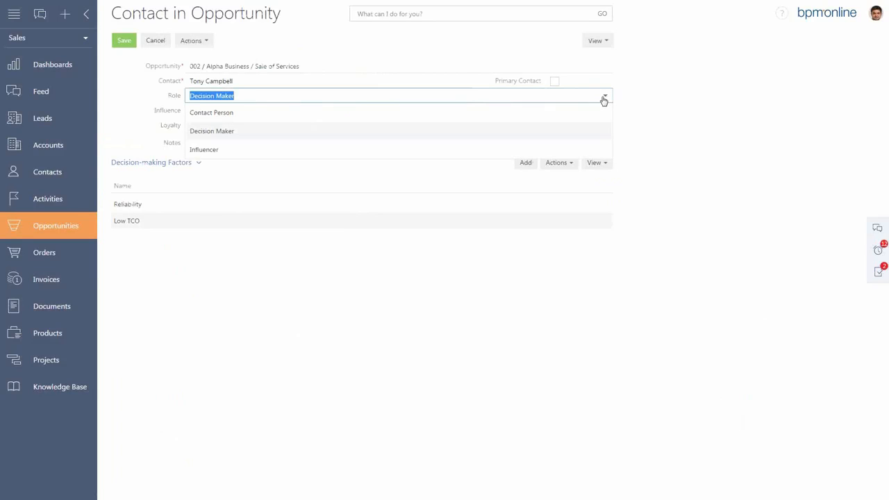
pyautogui.click(644, 109)
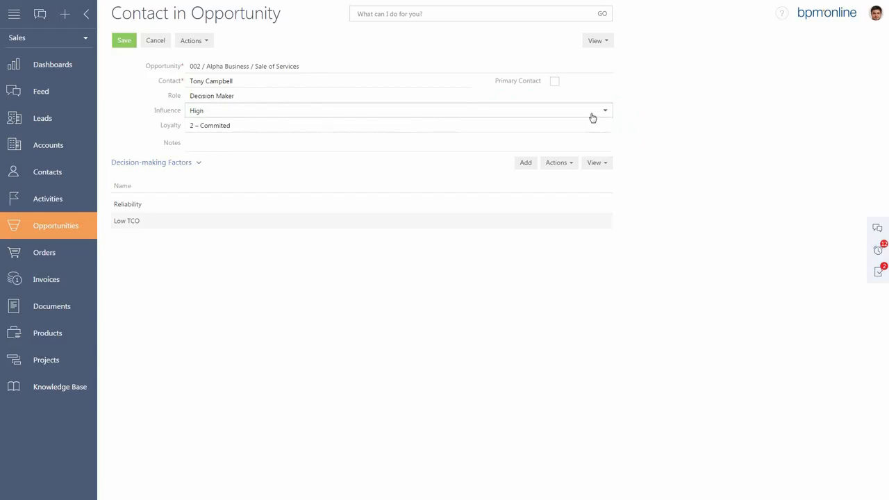
pyautogui.click(606, 130)
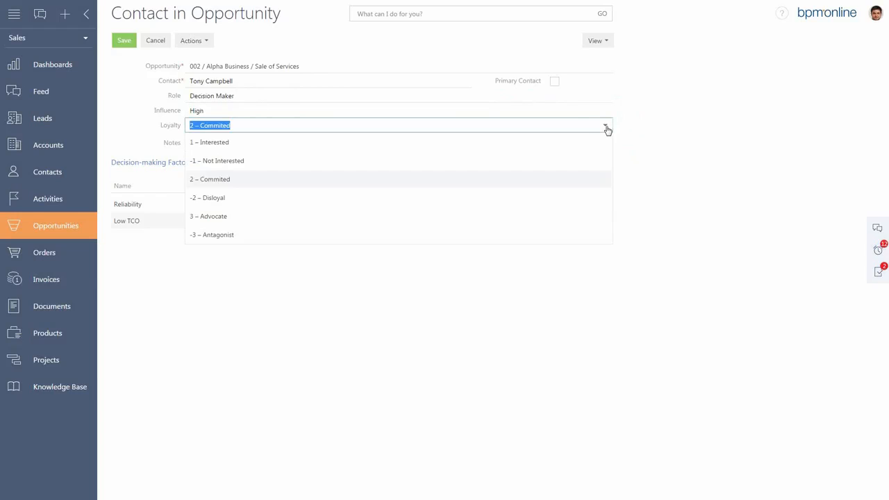
pyautogui.click(606, 129)
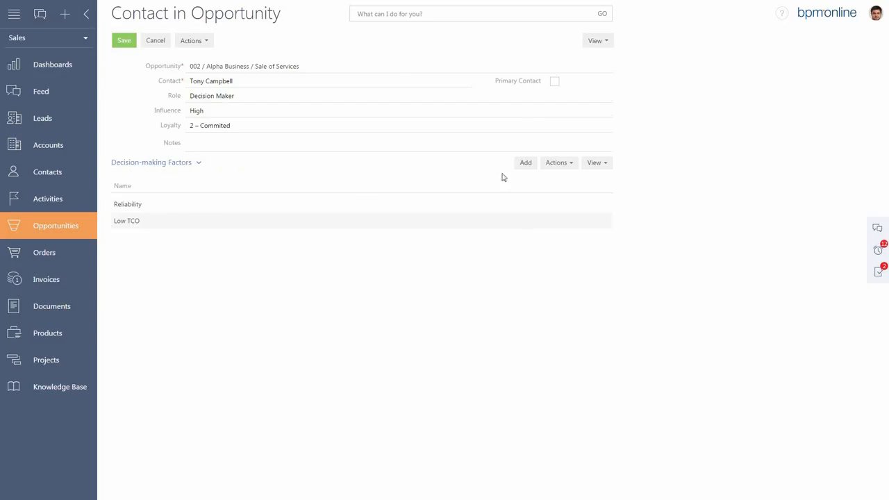
# Add Operation Improvement and Multifunctionality to the contact's decision-making factors and save the contact record.
pyautogui.click(526, 166)
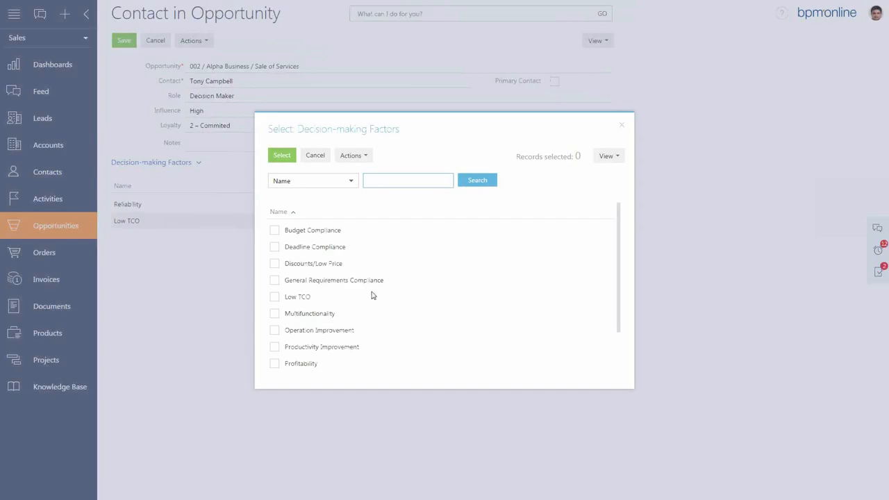
pyautogui.click(275, 331)
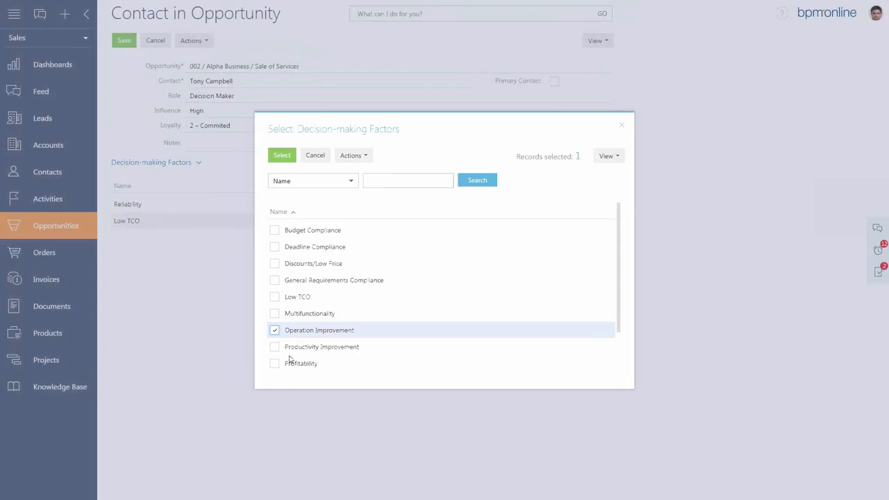
pyautogui.click(275, 314)
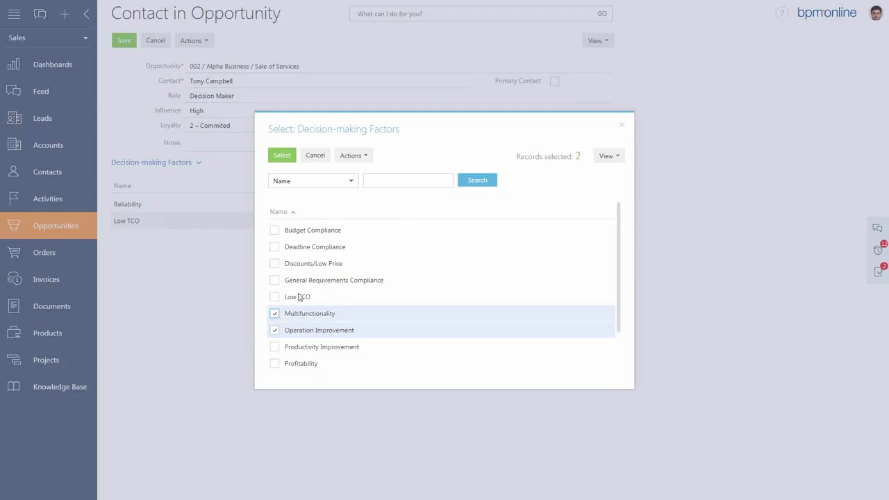
pyautogui.click(282, 155)
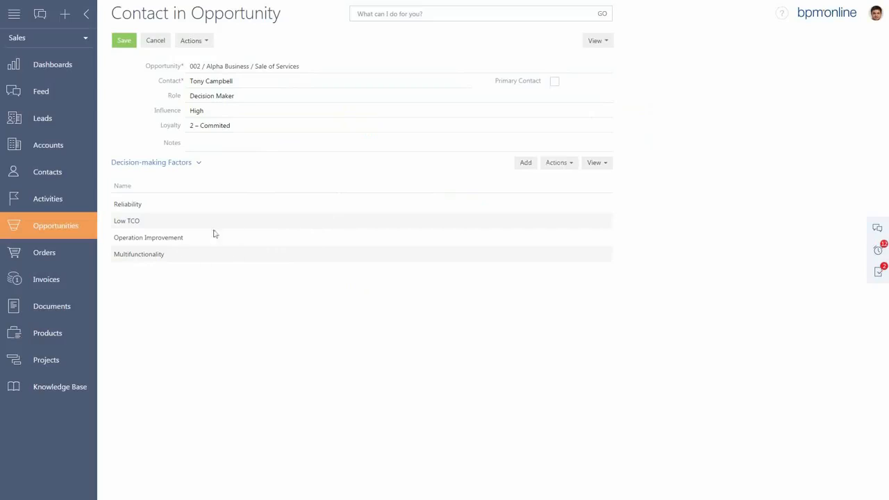
pyautogui.click(125, 42)
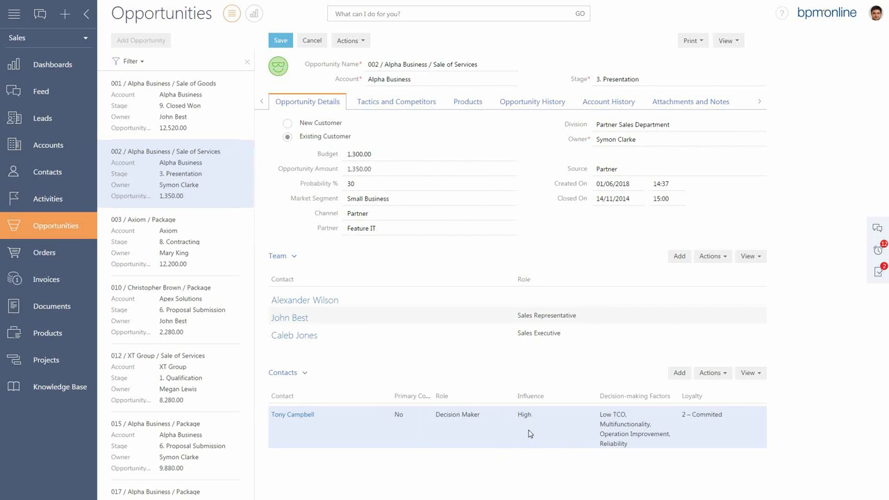
# Examine the opportunity's tactics, competitors and Verified On calendar, and close the opportunity without saving its changes.
pyautogui.click(403, 108)
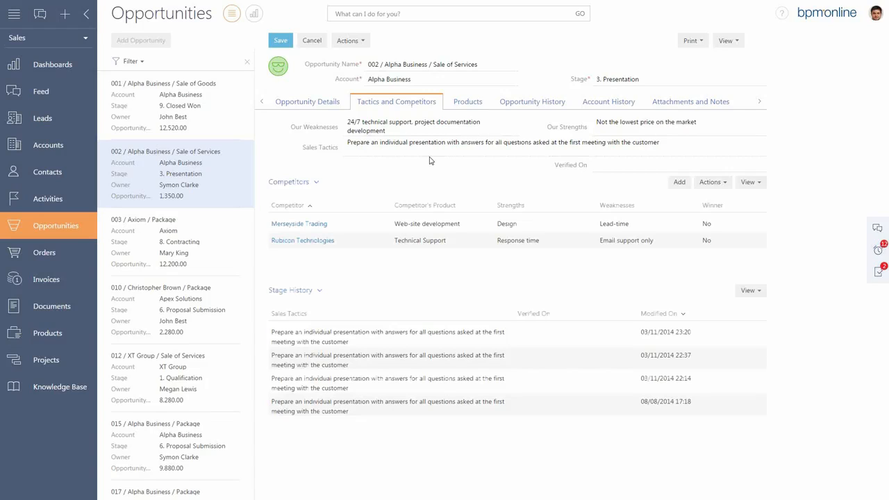
pyautogui.click(608, 169)
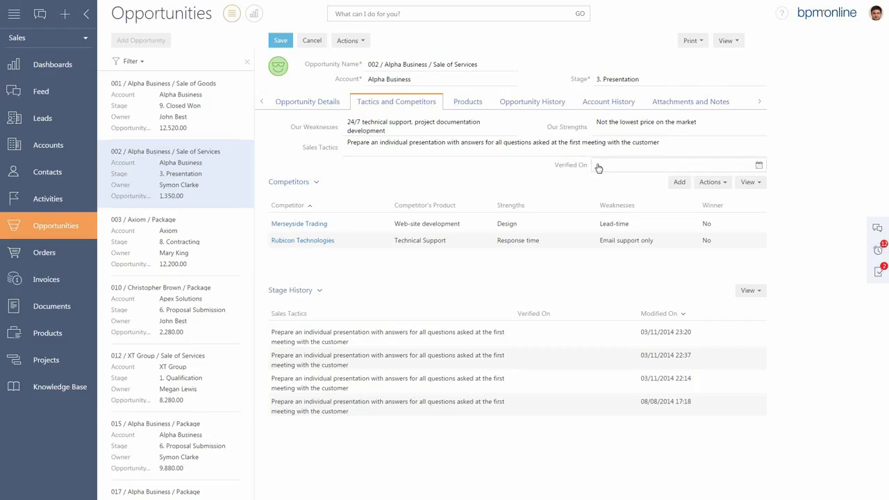
pyautogui.click(759, 165)
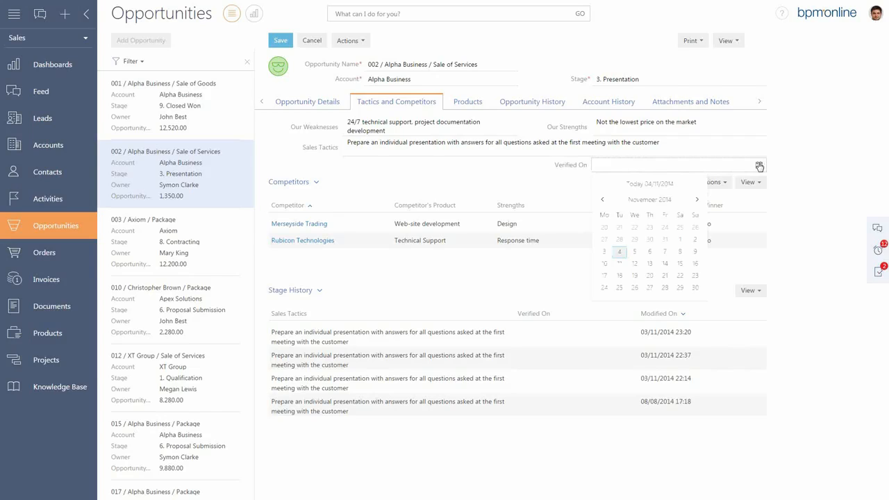
pyautogui.click(782, 166)
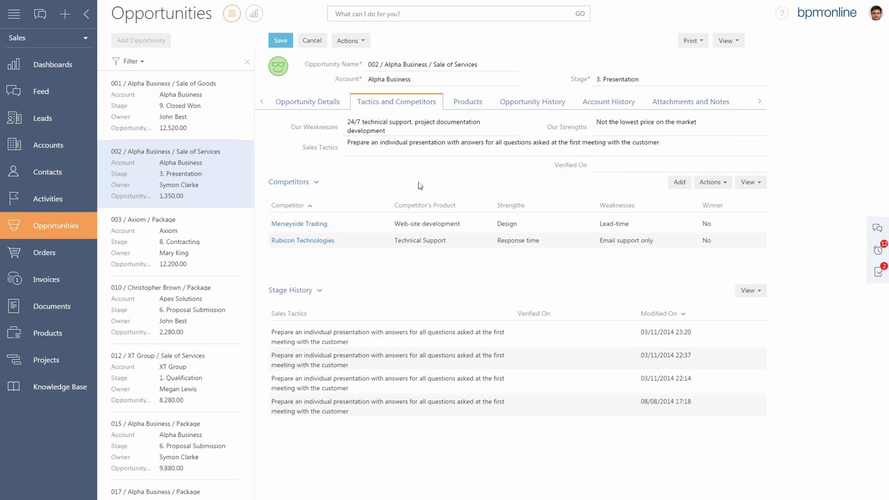
pyautogui.click(319, 47)
pyautogui.click(282, 43)
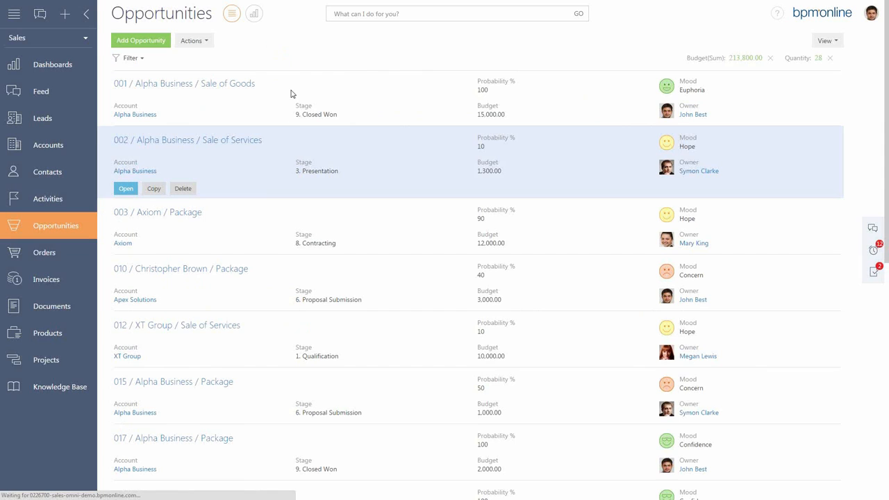
# Show the opportunity folders, filter the list by the Current Month folder, and hide the folder tree.
pyautogui.click(146, 59)
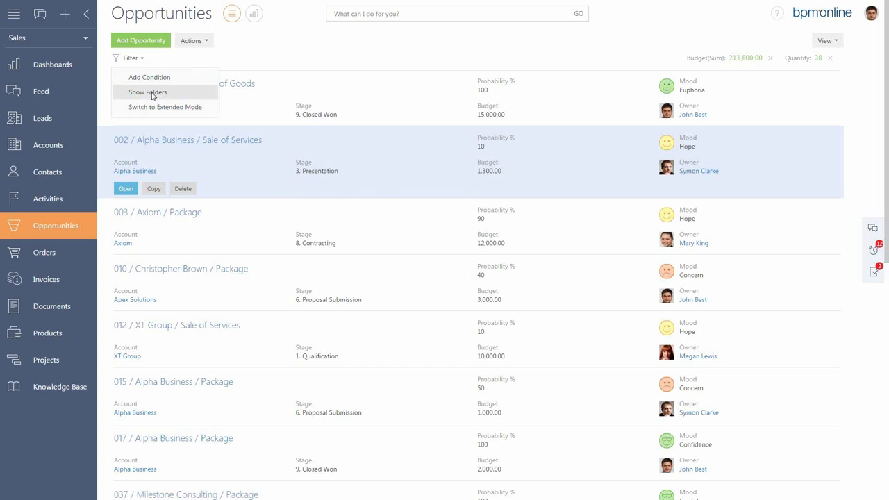
pyautogui.click(153, 95)
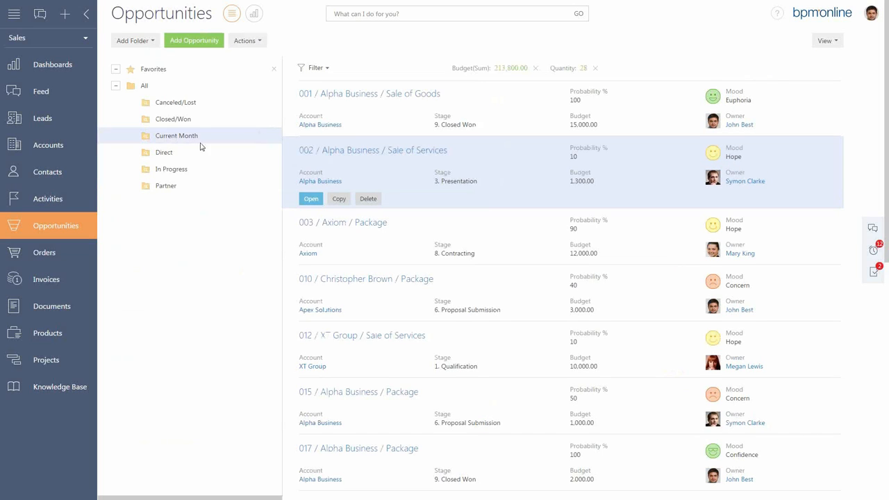
pyautogui.click(200, 143)
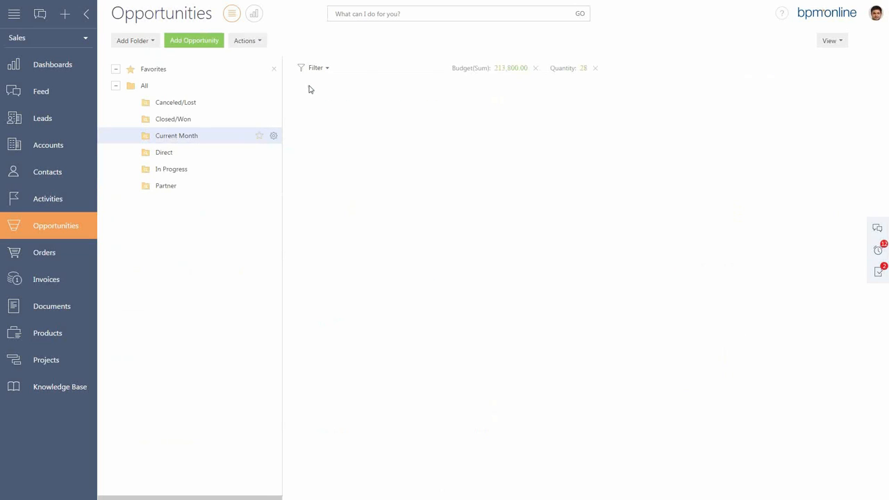
pyautogui.click(274, 71)
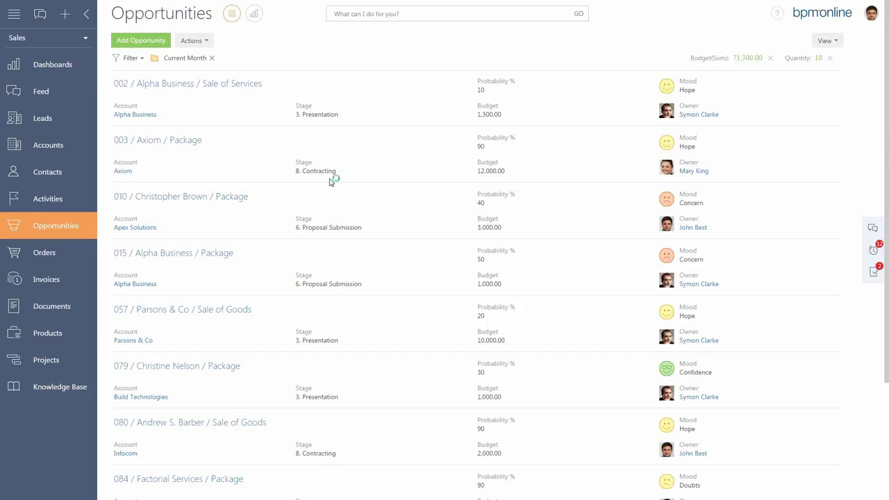
# Switch the opportunities to the analytics view and remove the Current Month filter.
pyautogui.click(255, 15)
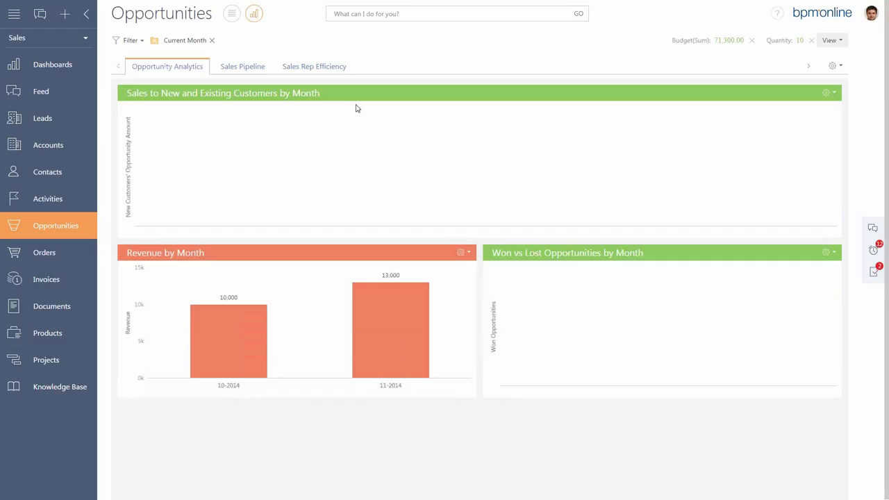
pyautogui.click(212, 40)
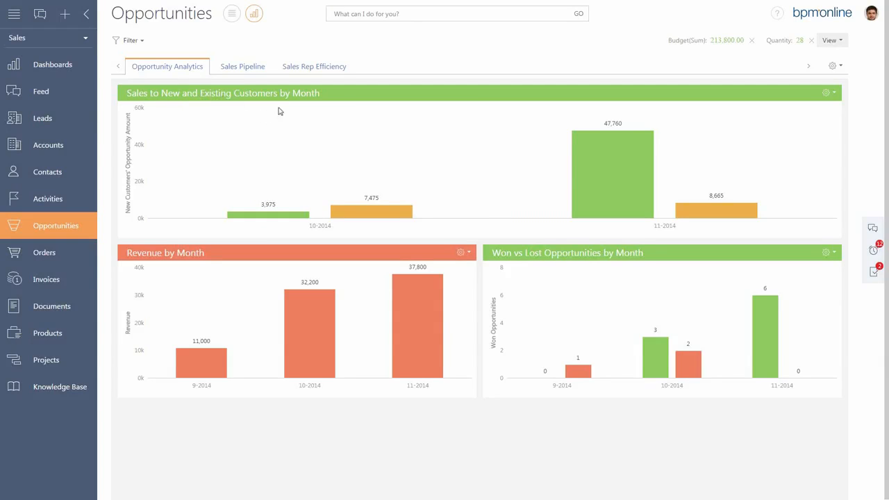
pyautogui.moveTo(399, 213)
# Drill down the Qualification stage of the Sales Pipeline chart into a pie chart by Account.
pyautogui.click(228, 71)
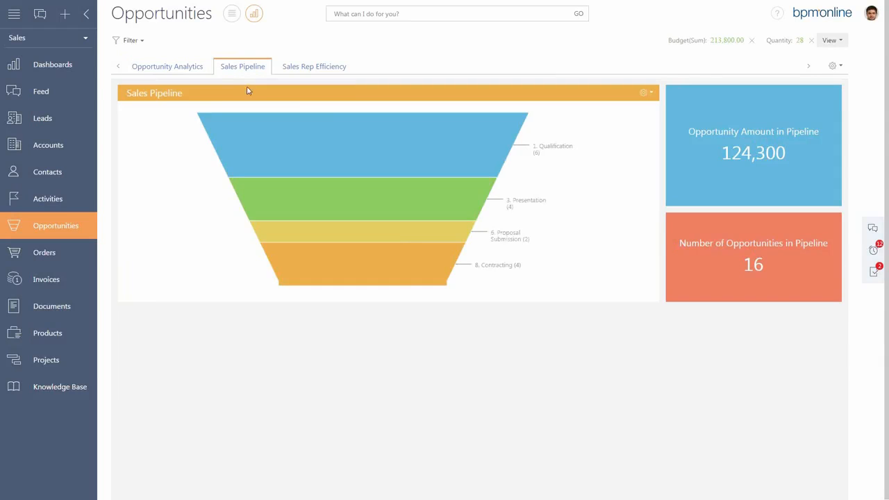
pyautogui.moveTo(403, 130)
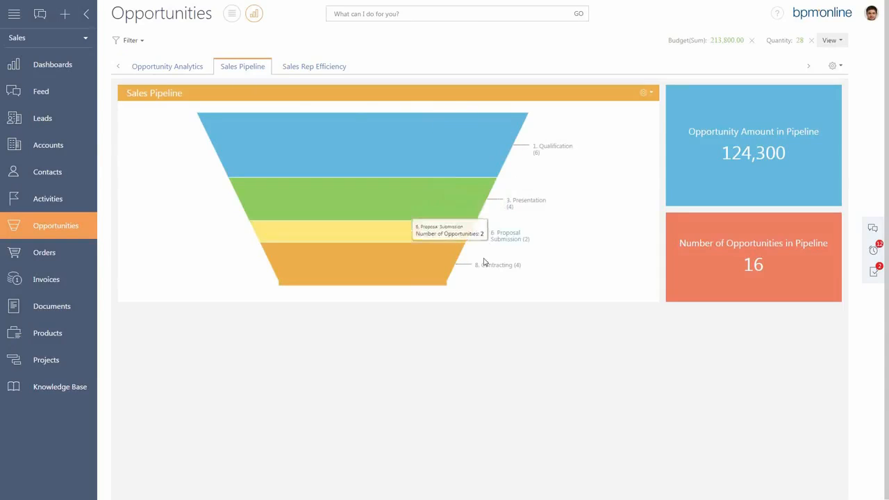
pyautogui.click(478, 158)
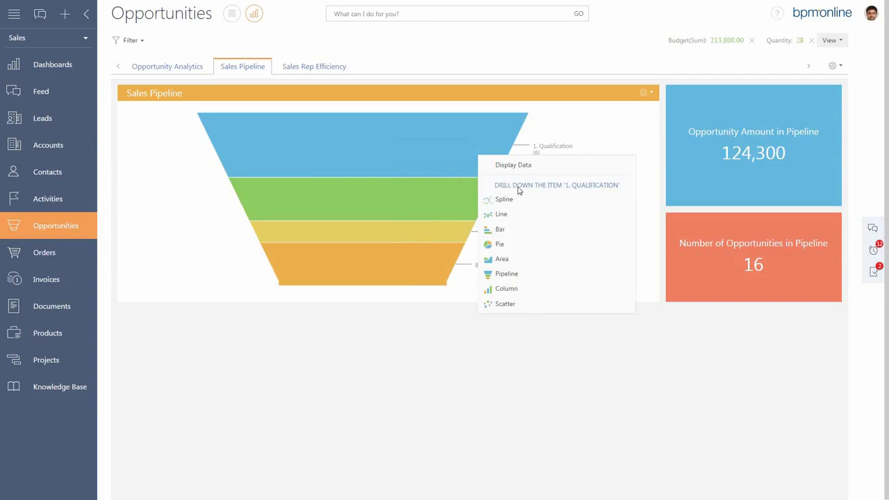
pyautogui.click(499, 244)
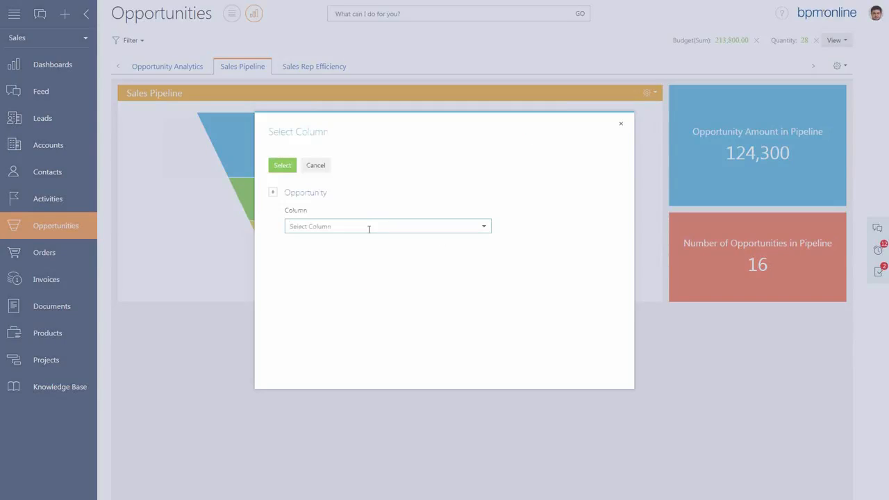
pyautogui.write('Acc')
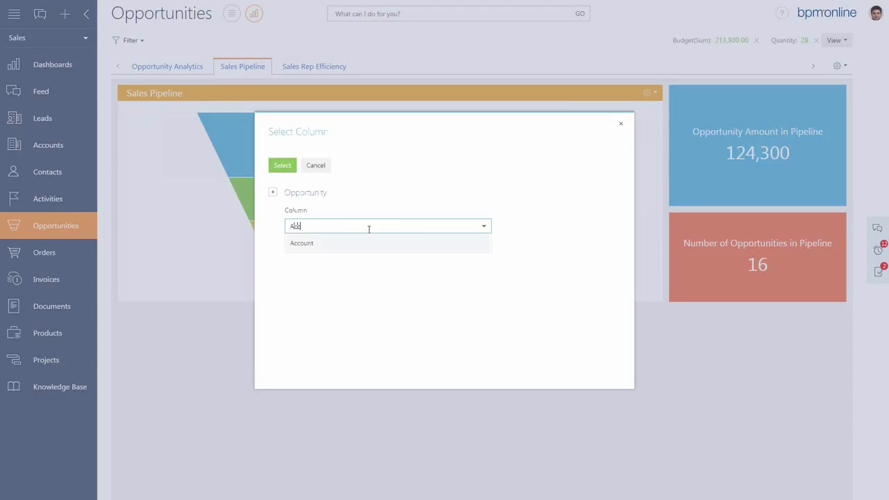
pyautogui.click(363, 243)
pyautogui.click(284, 174)
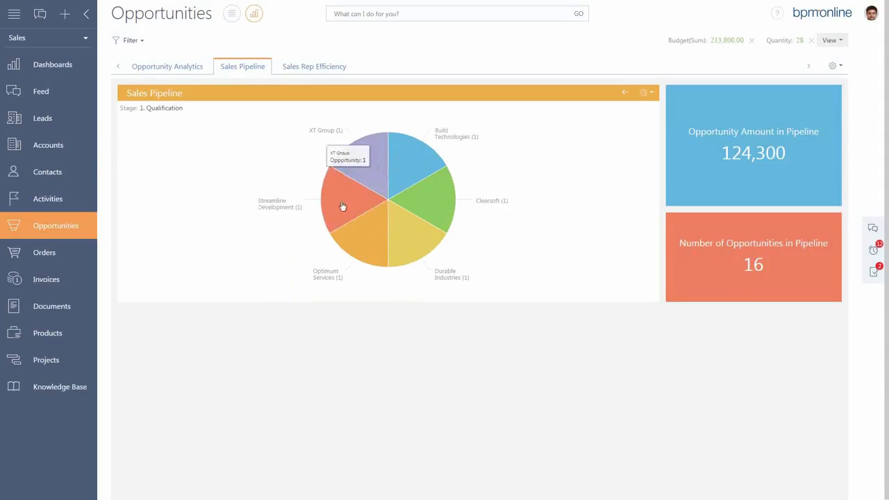
# Display the opportunities behind the XT Group slice of the Sales Pipeline pie chart, and return to the full pipeline chart.
pyautogui.moveTo(428, 189)
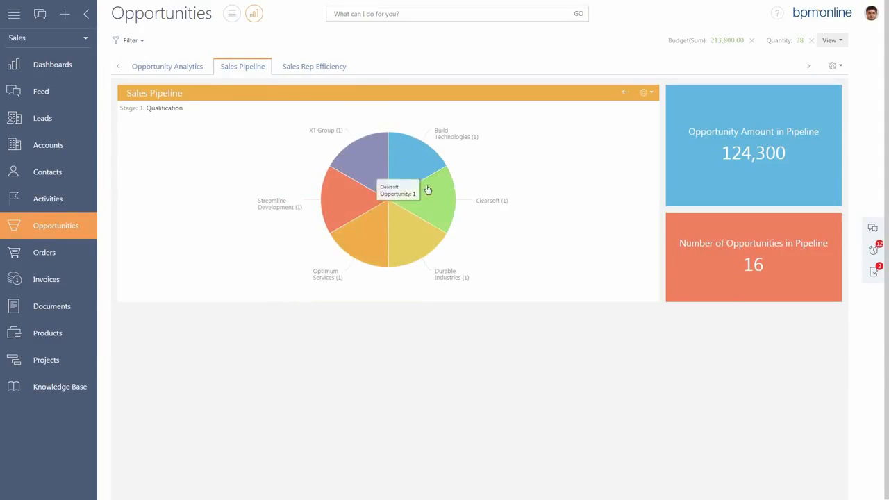
pyautogui.click(372, 147)
pyautogui.click(391, 155)
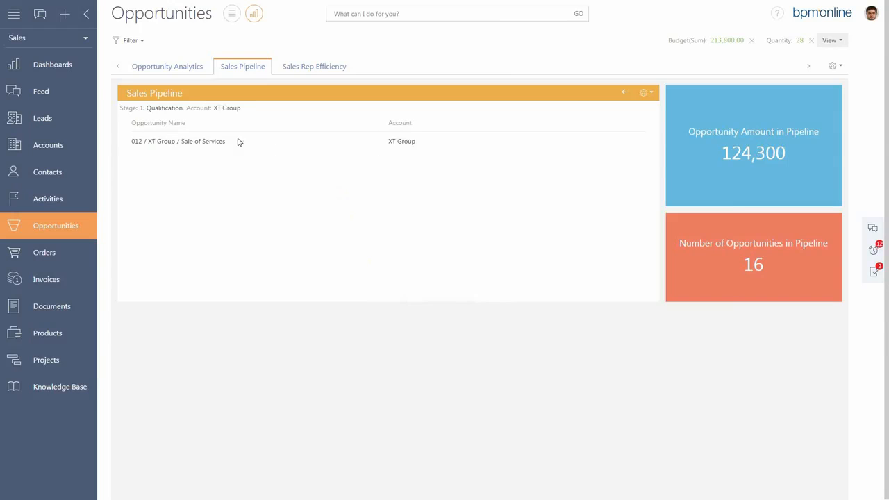
pyautogui.click(625, 92)
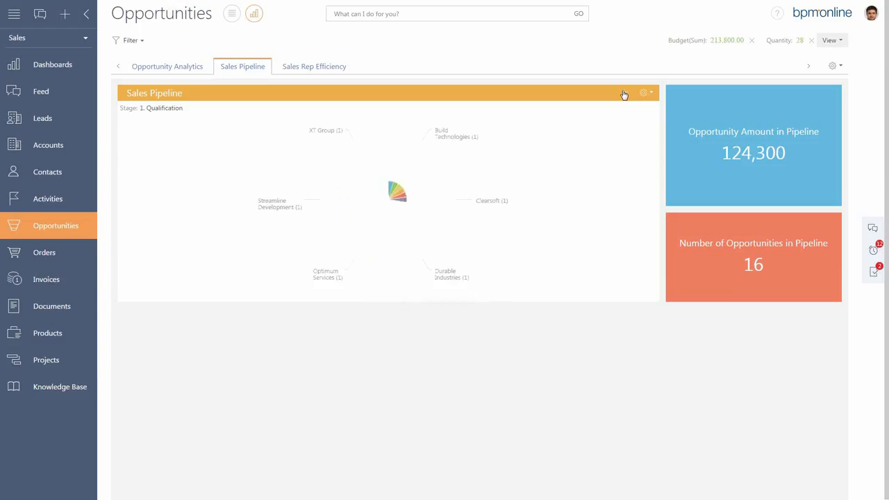
pyautogui.click(624, 93)
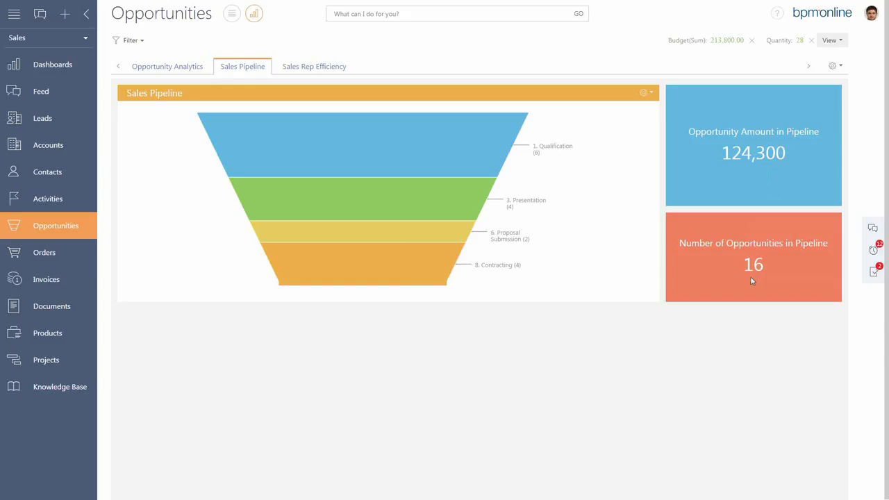
# Examine the Sales Rep Efficiency charts, including the invoice data behind the longest bar of Payments per Sales Rep.
pyautogui.click(337, 69)
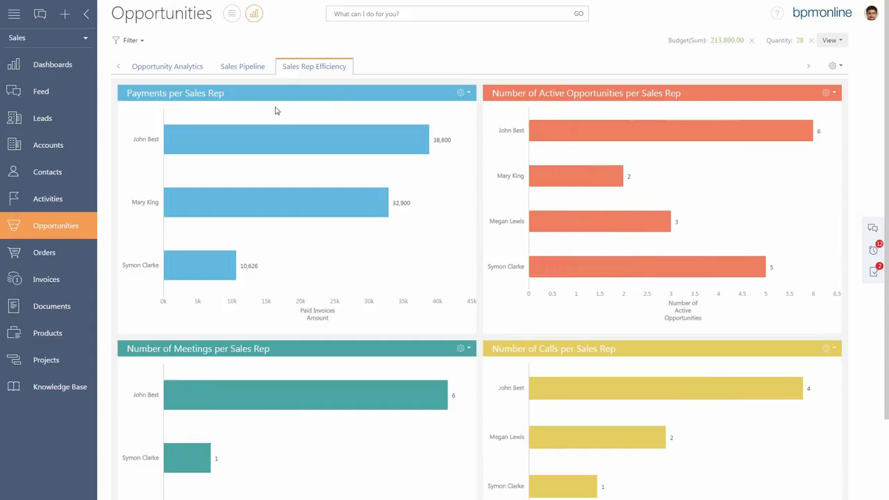
pyautogui.moveTo(321, 137)
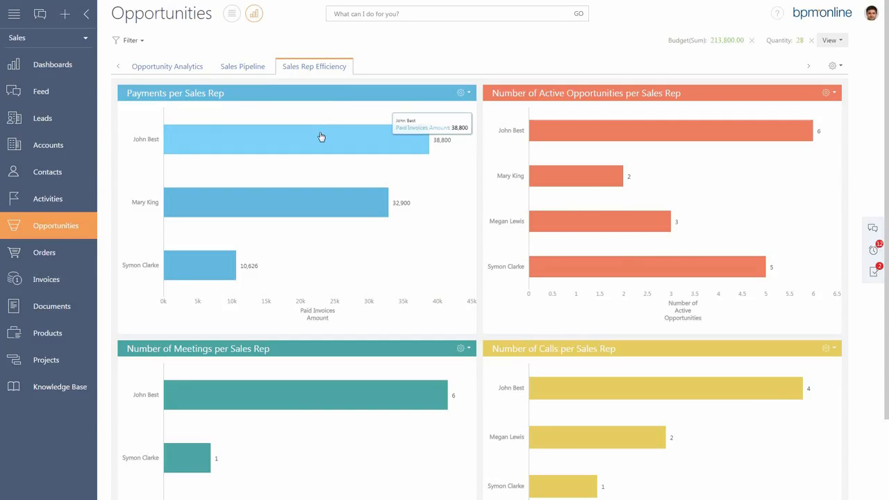
pyautogui.click(321, 137)
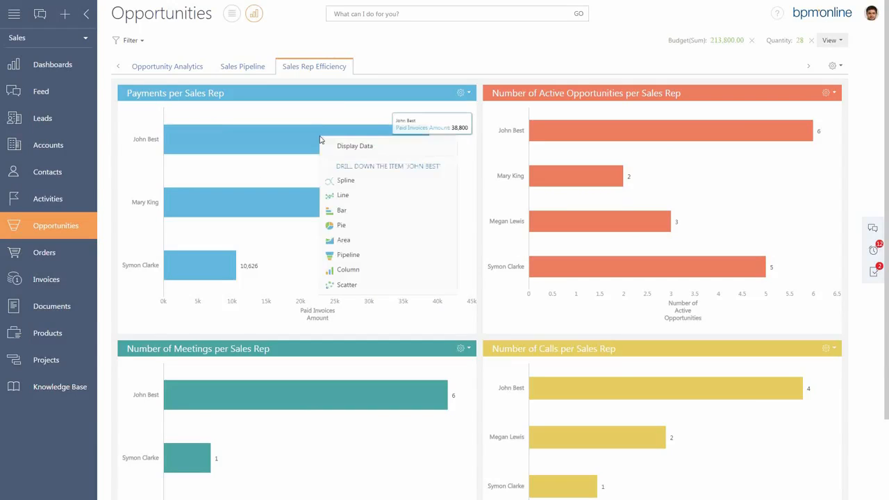
pyautogui.click(333, 147)
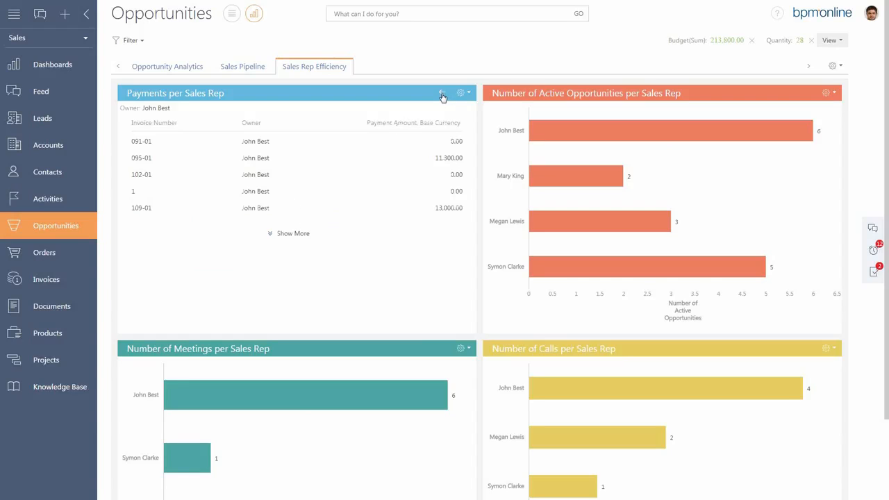
pyautogui.click(443, 97)
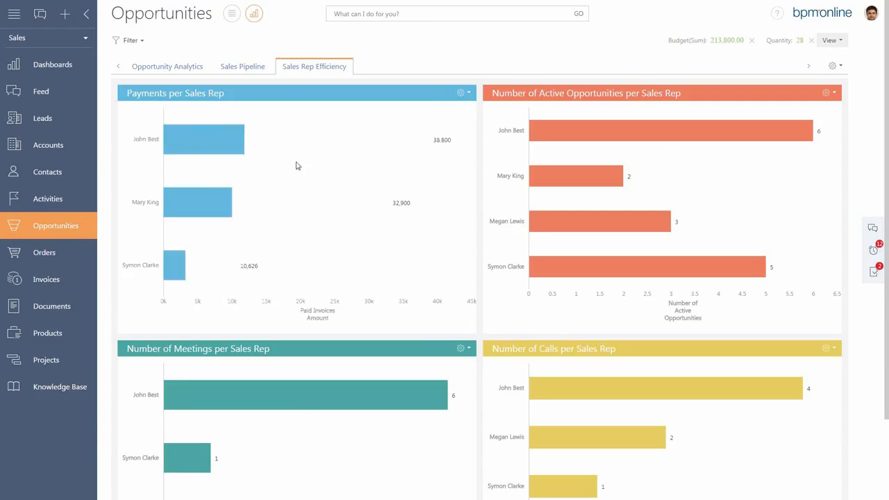
pyautogui.moveTo(401, 159)
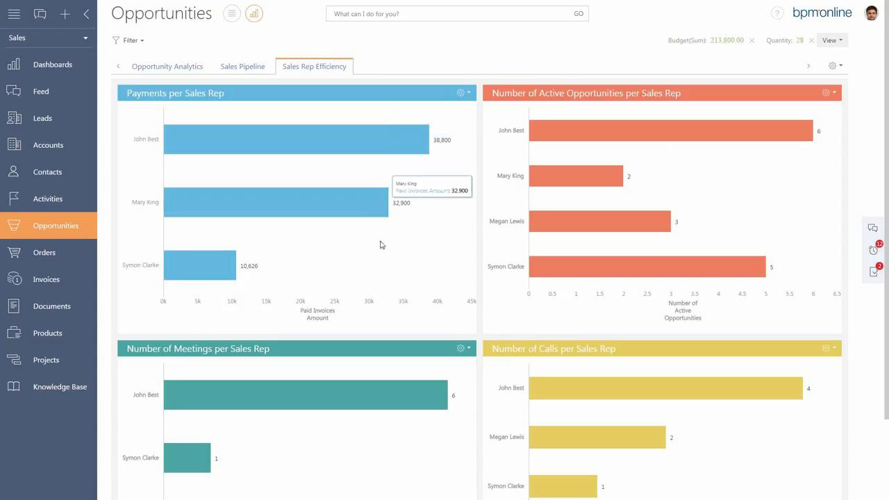
pyautogui.scroll(-1, 379, 250)
pyautogui.scroll(-1, 371, 263)
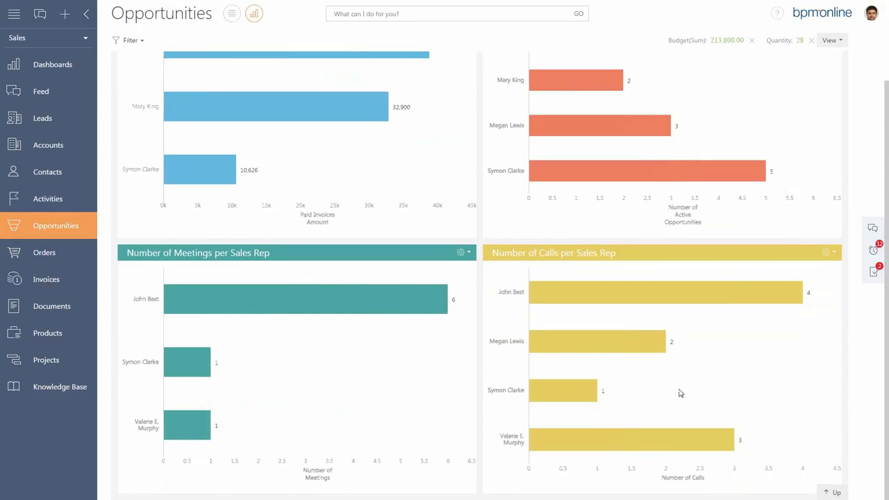
pyautogui.scroll(2, 678, 385)
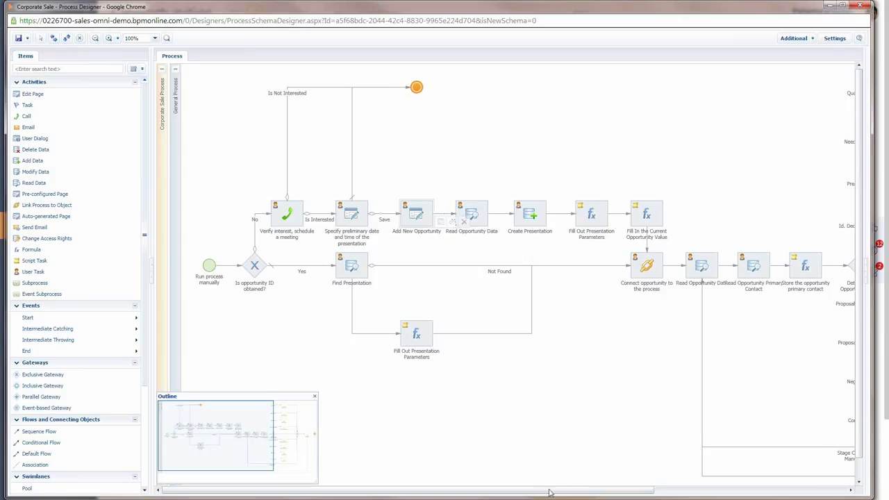
# Examine the opportunity stages of the Corporate Sale diagram in the Process Designer, including the Needs Analysis subprocess.
pyautogui.moveTo(569, 492); pyautogui.dragTo(739, 492)
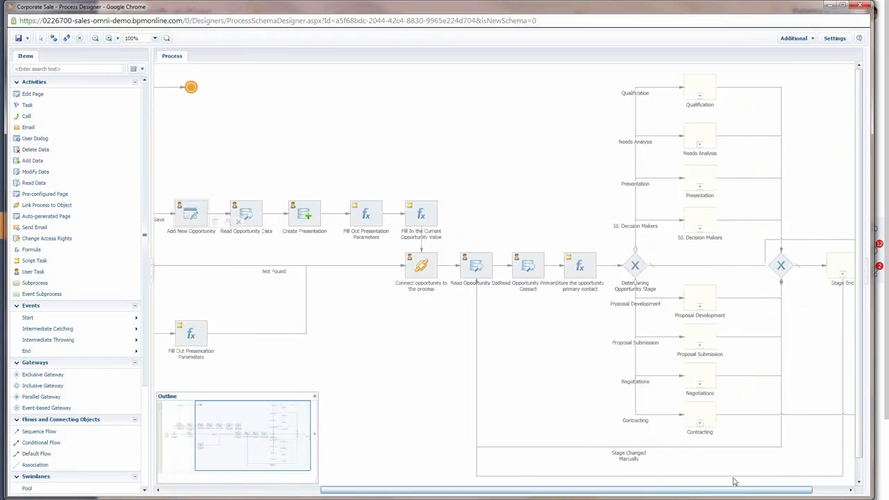
pyautogui.click(697, 146)
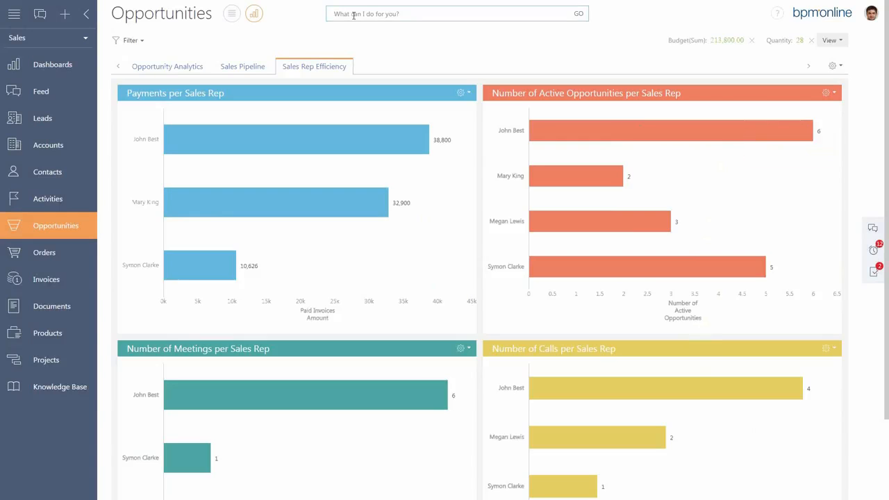
# Run the Corporate Sale process from the command line.
pyautogui.write('run Process')
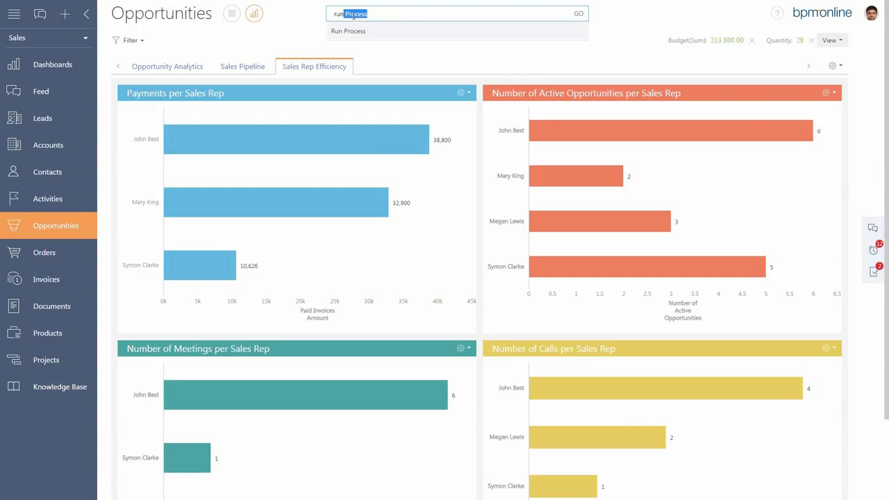
pyautogui.press('Right')
pyautogui.write('c')
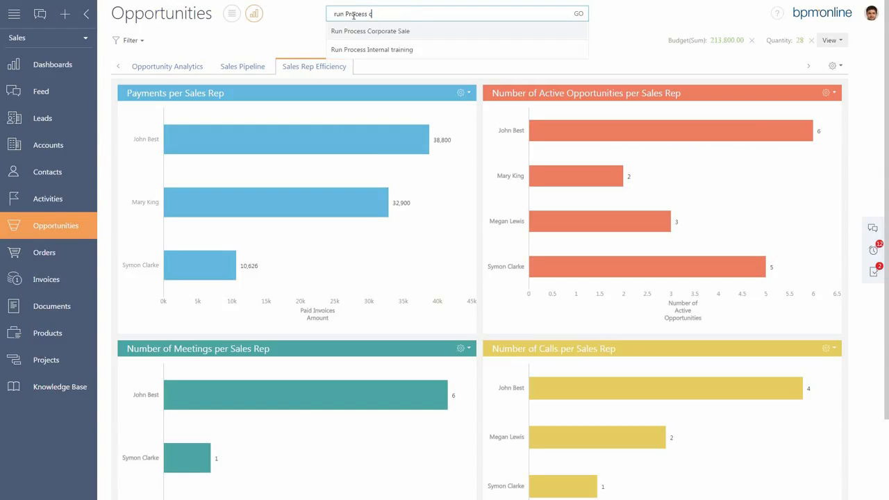
pyautogui.click(410, 32)
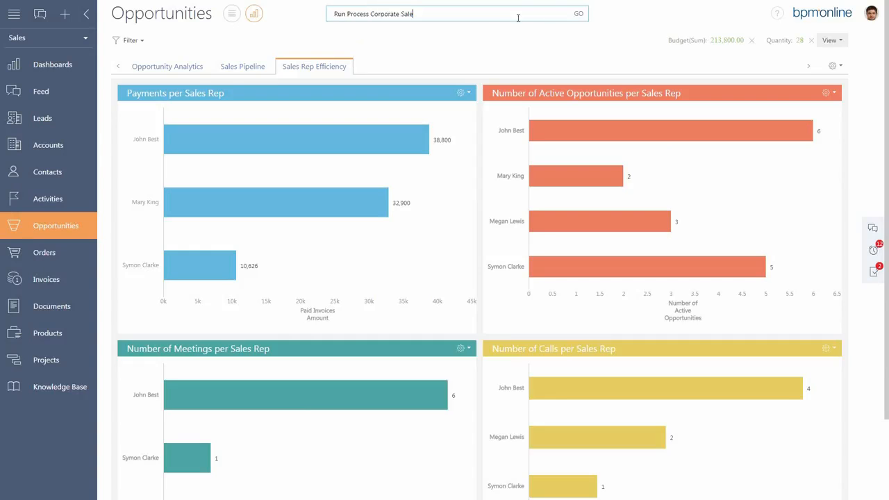
pyautogui.click(577, 17)
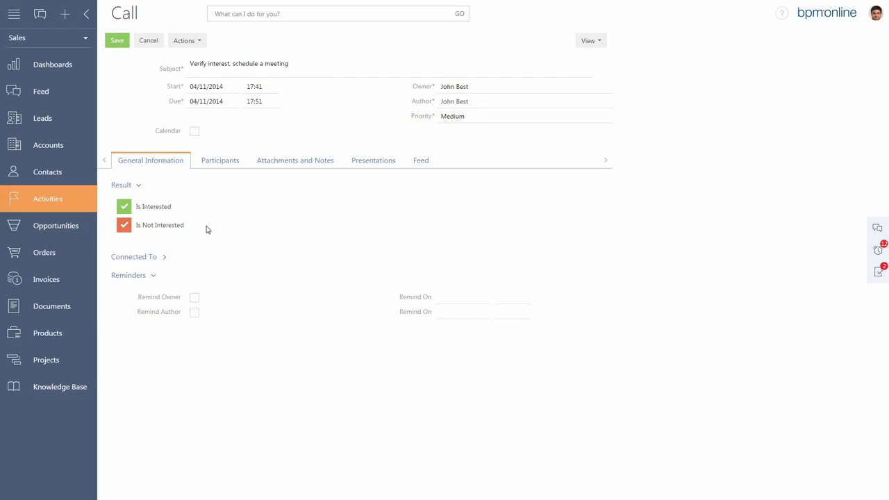
# Record the call's result as Is Interested with the result details "Notes", and save the result.
pyautogui.click(165, 209)
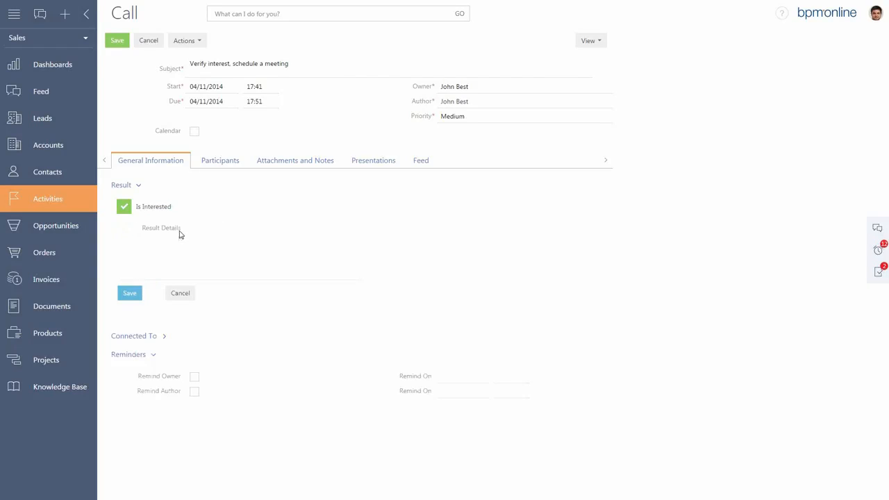
pyautogui.click(181, 244)
pyautogui.write('Notes')
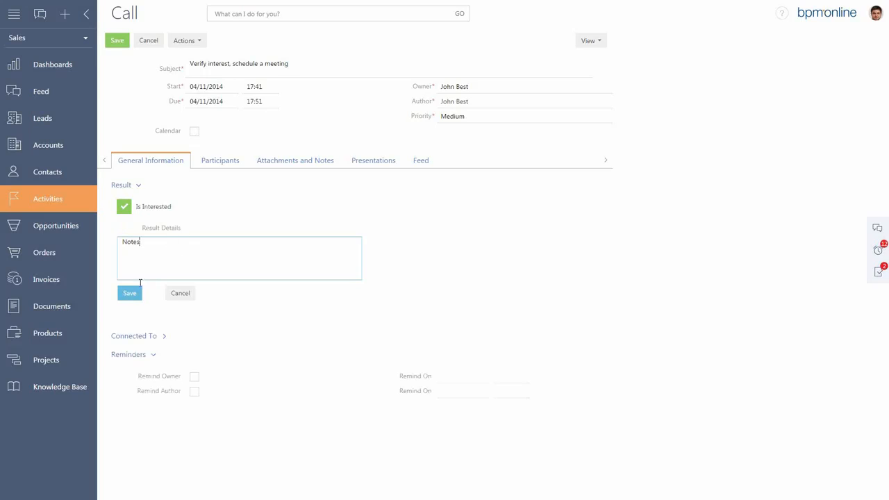
pyautogui.click(130, 295)
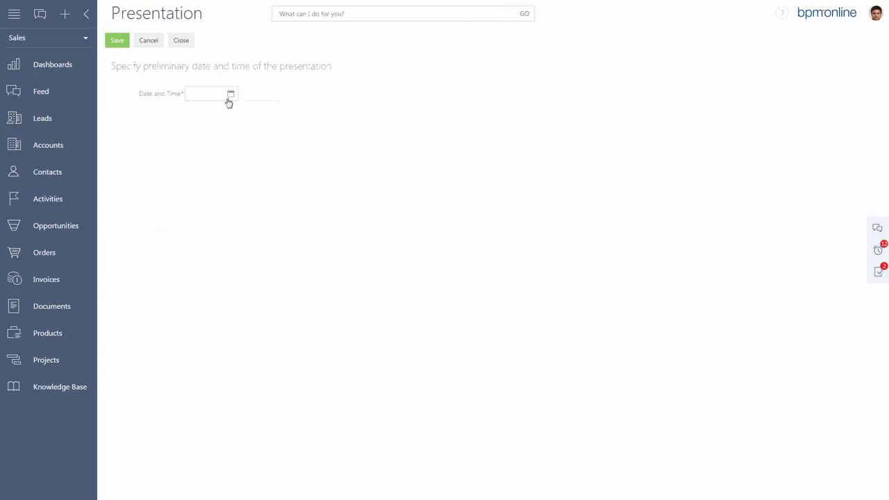
# Choose the preliminary date of the presentation from the calendar and save the page.
pyautogui.click(232, 95)
pyautogui.click(244, 181)
pyautogui.click(117, 41)
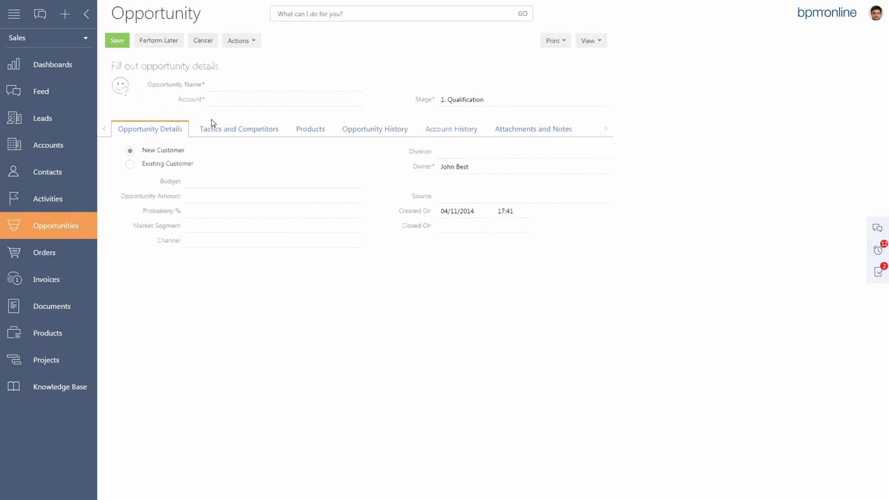
# Set the new opportunity's account to Alpha Business and name the opportunity "Test Opportunity".
pyautogui.click(233, 84)
pyautogui.click(216, 101)
pyautogui.write('alpha')
pyautogui.click(245, 115)
pyautogui.click(222, 77)
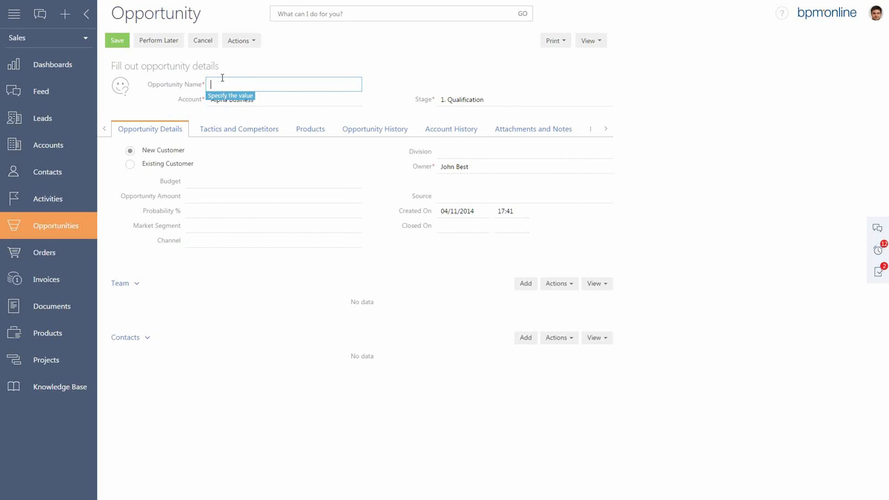
pyautogui.write('Test Opportunity')
# Mark the opportunity as Existing Customer, set the sales rep's mood to Hope, and save the opportunity details.
pyautogui.click(130, 166)
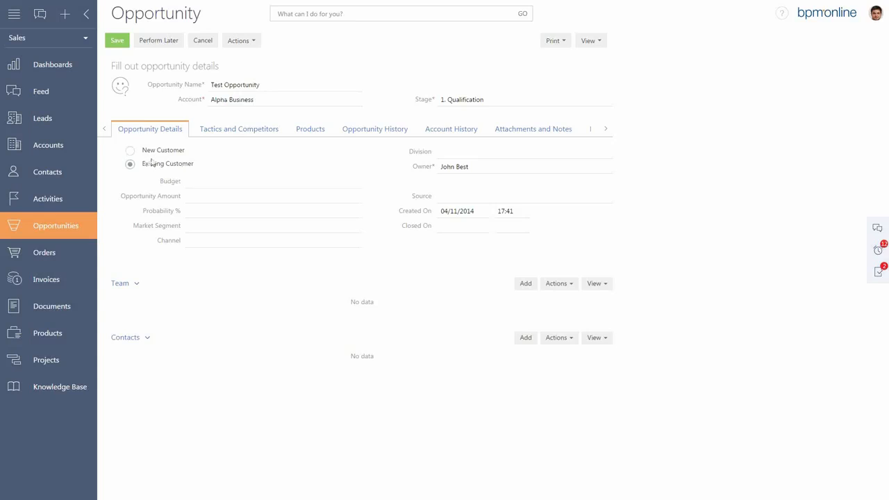
pyautogui.click(122, 88)
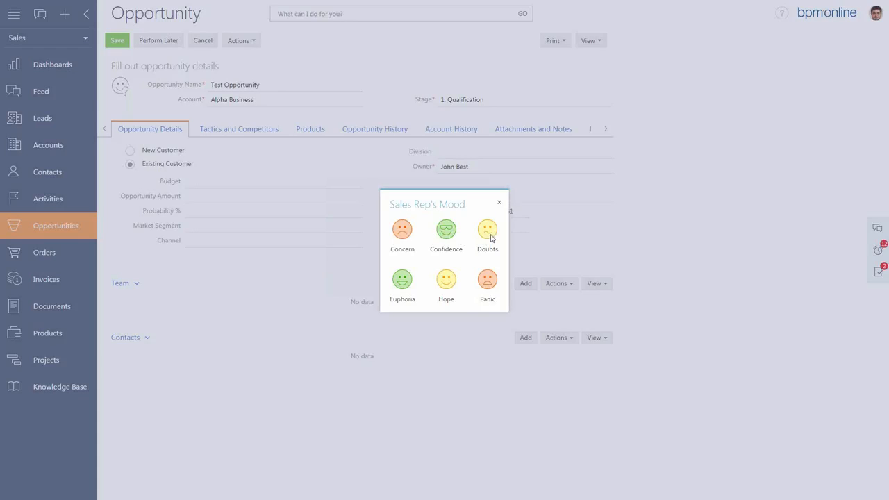
pyautogui.click(450, 285)
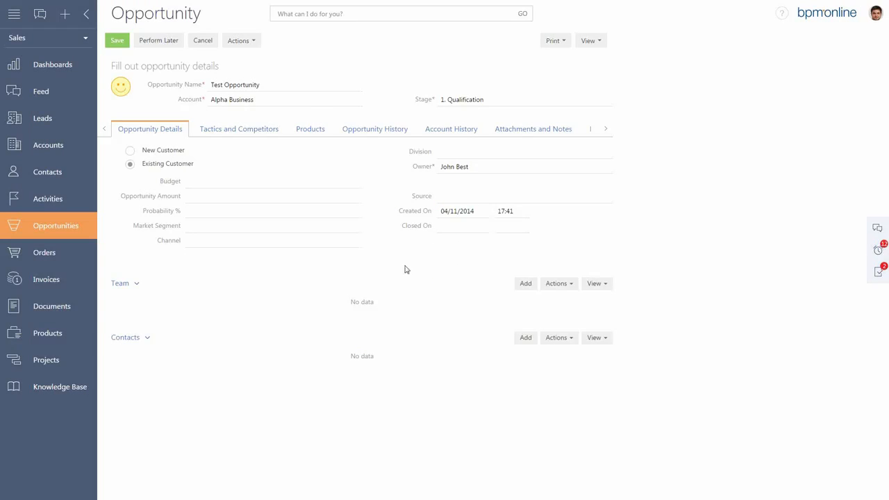
pyautogui.click(118, 42)
# Keep the current owner for the opportunity and save the owner assignment.
pyautogui.click(480, 167)
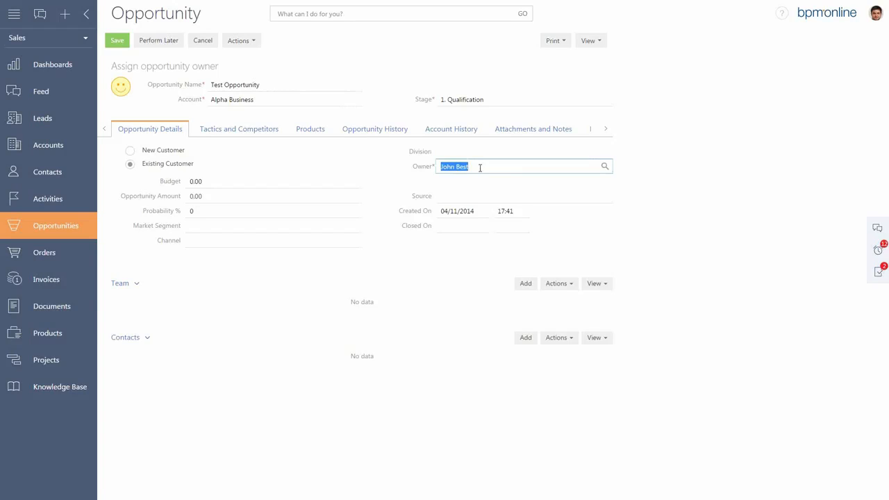
pyautogui.click(643, 172)
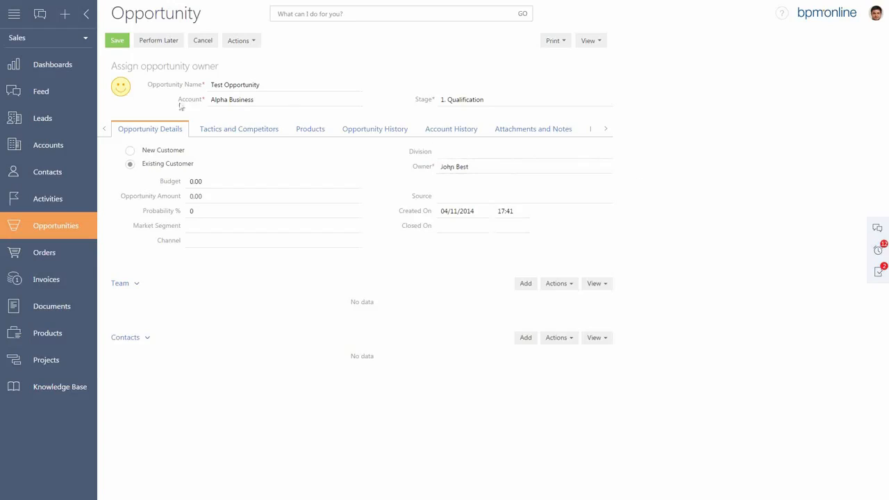
pyautogui.click(117, 42)
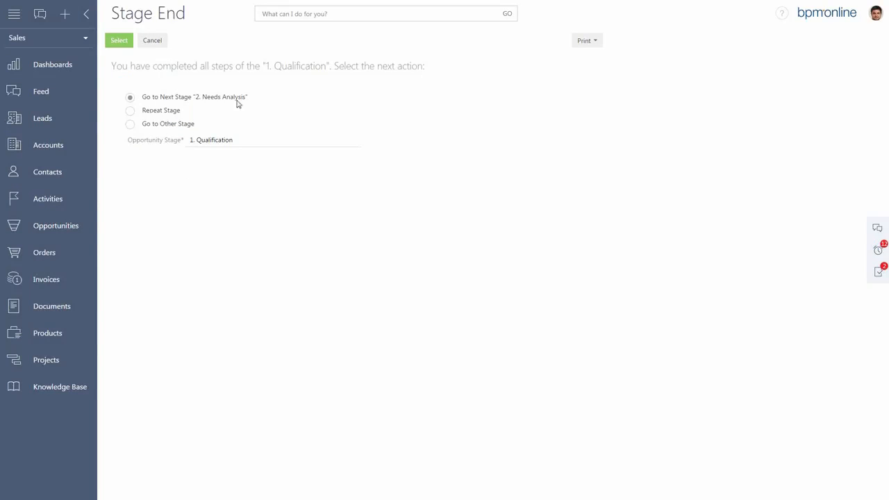
# Examine the stages offered under Go to Other Stage, and send the opportunity to the next stage, "2. Needs Analysis".
pyautogui.click(132, 125)
pyautogui.click(354, 144)
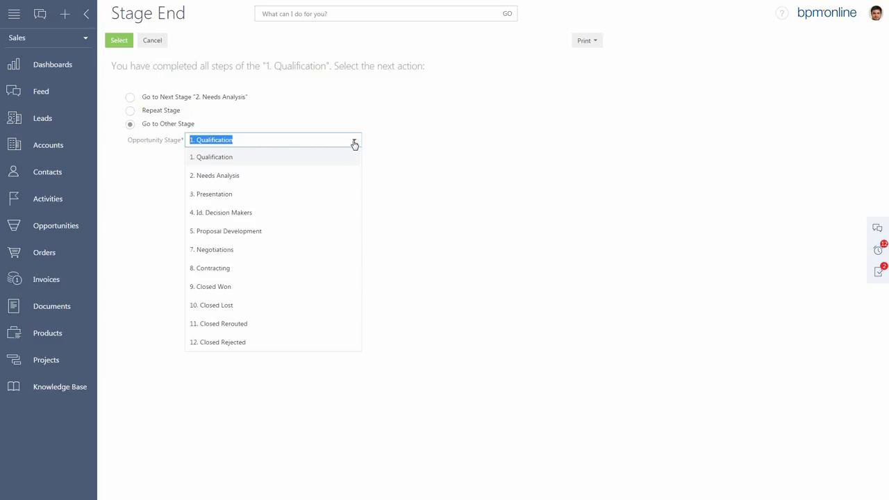
pyautogui.click(354, 143)
pyautogui.click(131, 97)
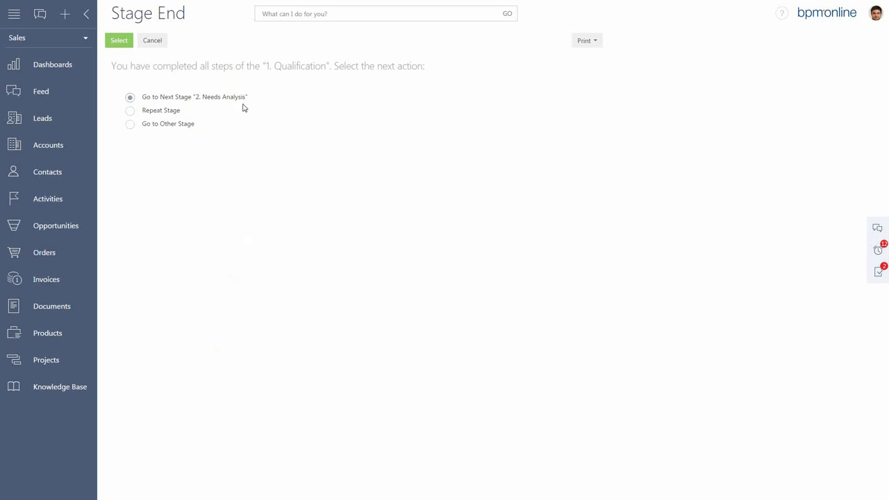
pyautogui.click(121, 42)
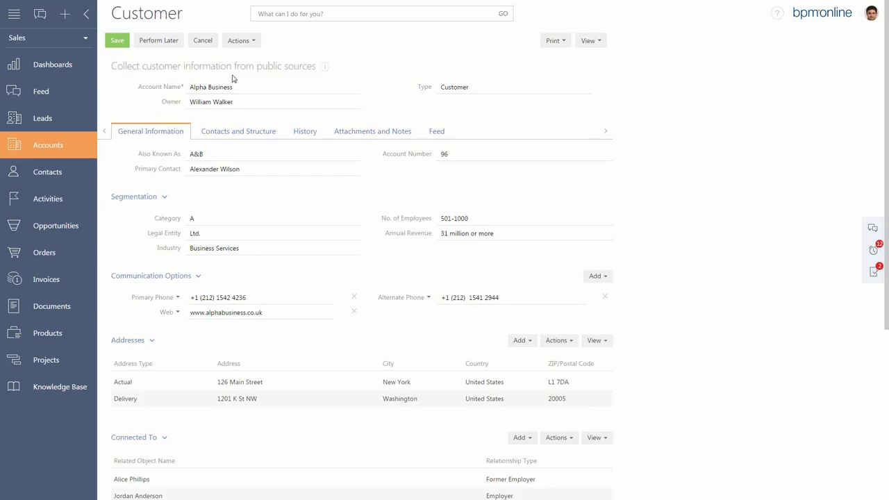
# Read the instructions for collecting customer information from public sources, and save the customer page.
pyautogui.click(325, 67)
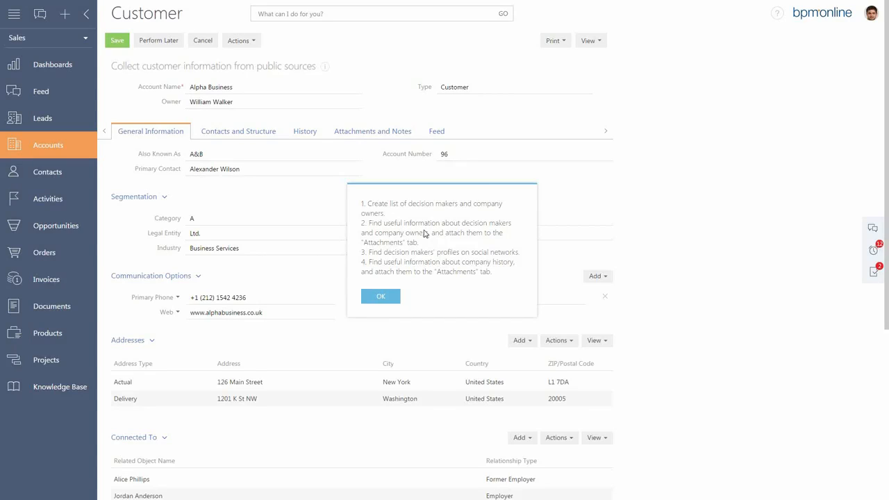
pyautogui.click(381, 299)
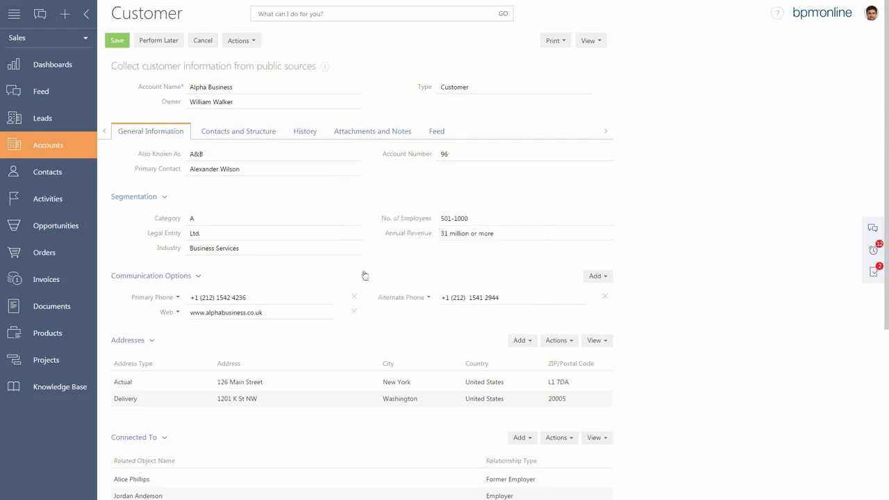
pyautogui.click(118, 42)
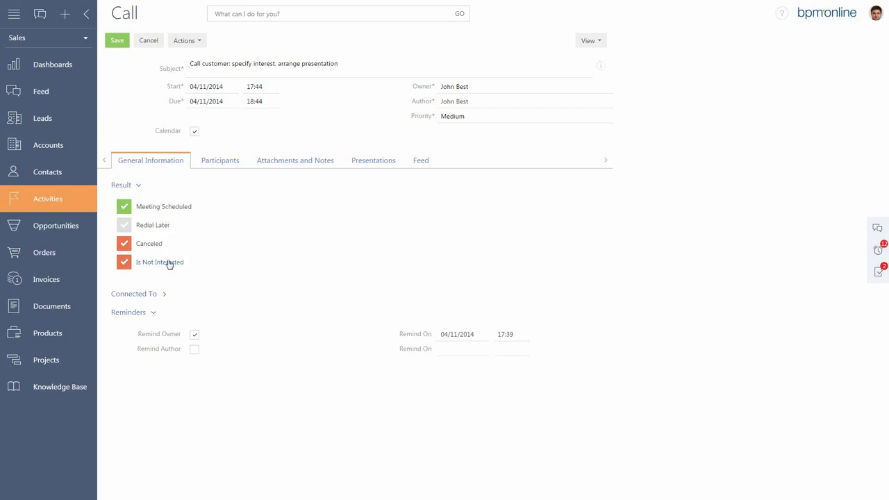
# Record the result of the customer call as Meeting Scheduled and save it without result details.
pyautogui.click(179, 209)
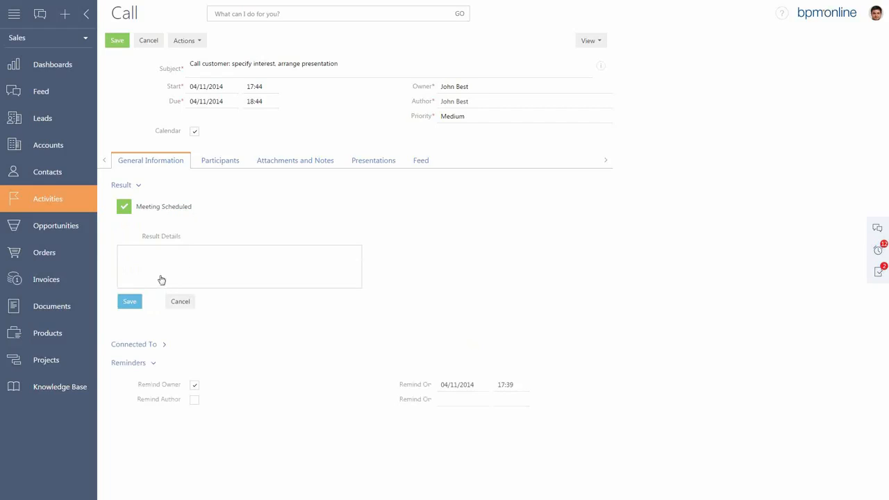
pyautogui.click(129, 303)
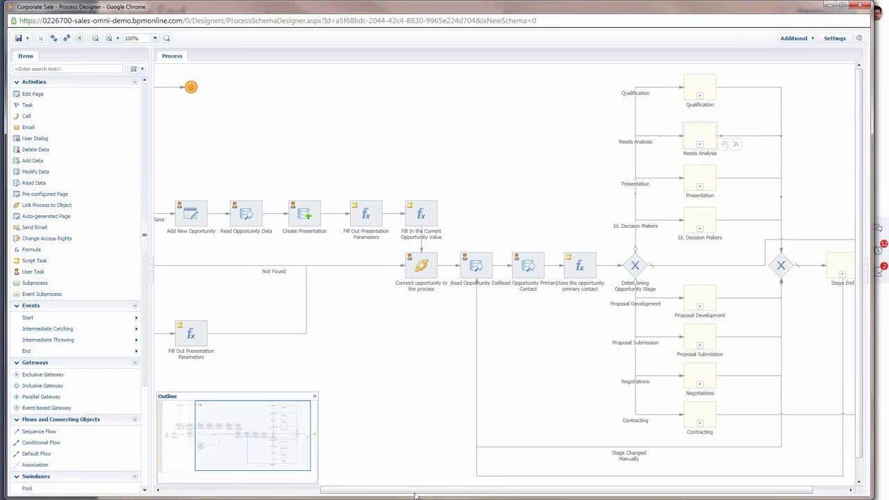
# Examine the Corporate Sale process diagram from the initial interest call and Add New Opportunity to the stage subprocesses such as Needs Analysis.
pyautogui.moveTo(417, 491); pyautogui.dragTo(258, 492)
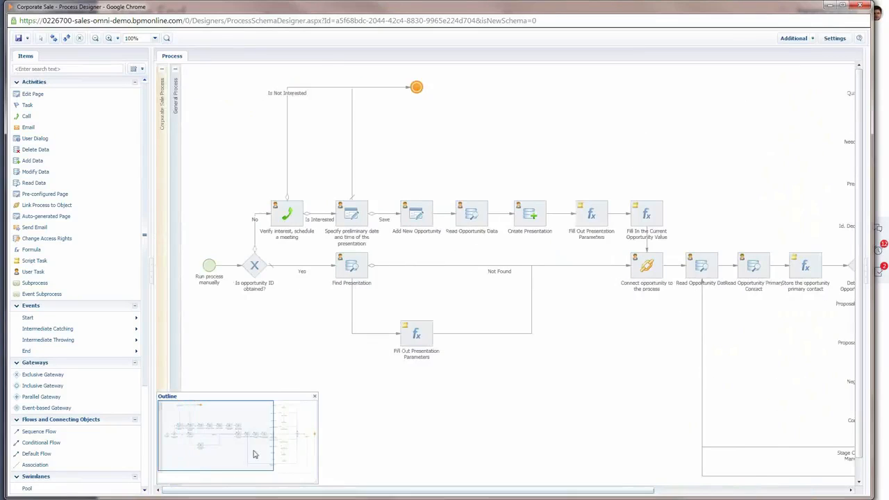
pyautogui.click(294, 220)
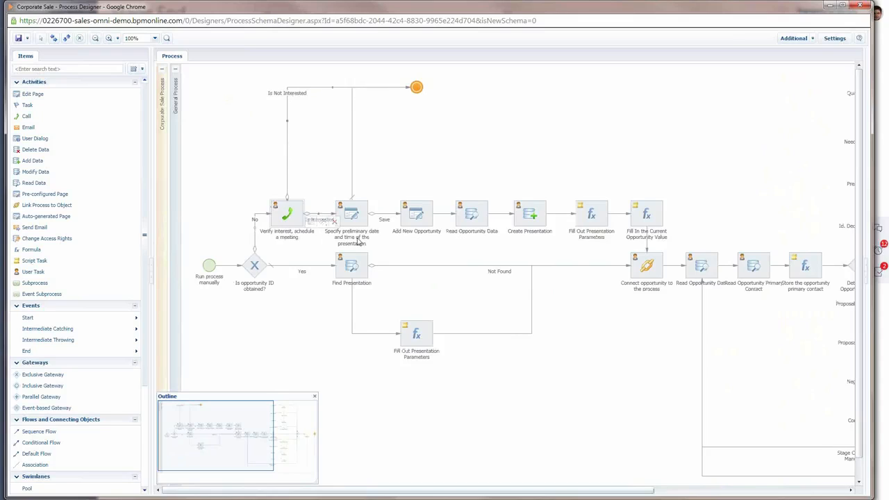
pyautogui.click(390, 220)
pyautogui.click(363, 210)
pyautogui.click(426, 220)
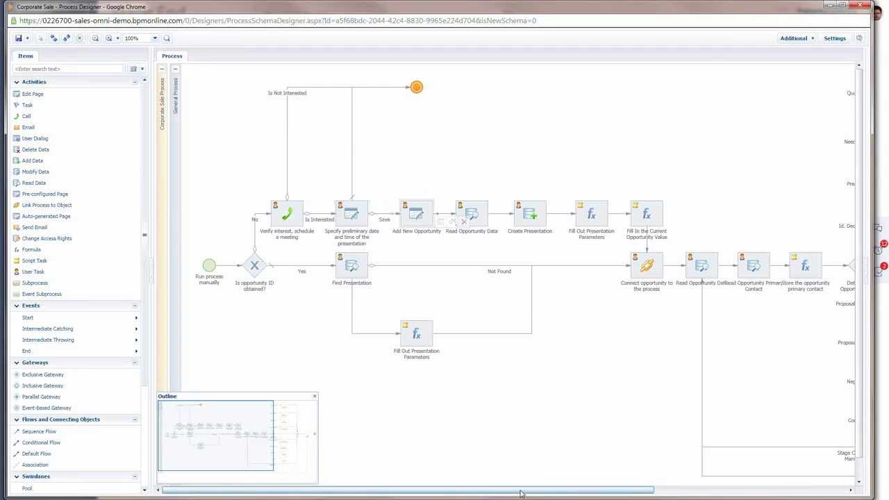
pyautogui.moveTo(523, 493); pyautogui.dragTo(581, 493)
pyautogui.moveTo(654, 496); pyautogui.dragTo(794, 485)
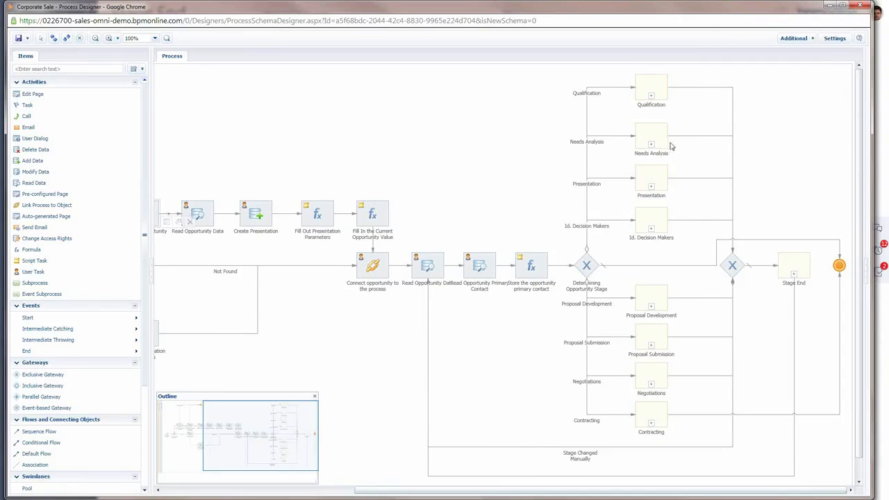
pyautogui.moveTo(666, 142)
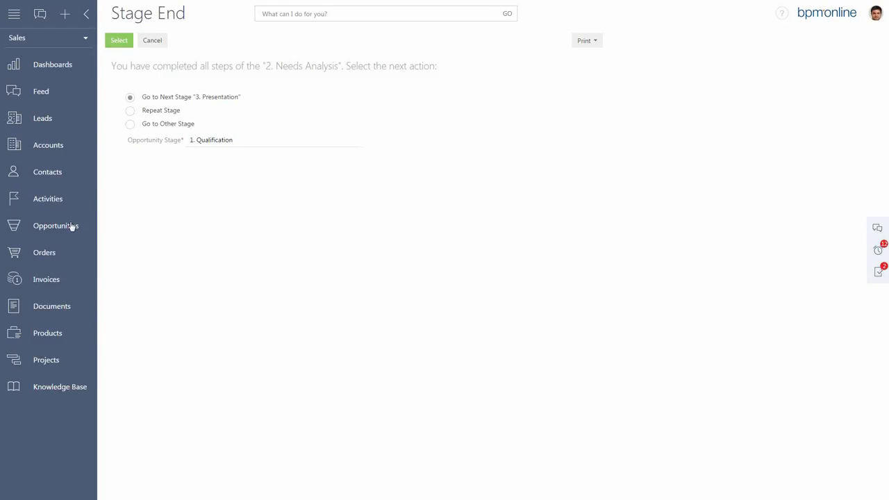
# Open the Alpha Business / Sale of Goods opportunity at stage 9. Closed Won and start adding an order based on it.
pyautogui.click(72, 227)
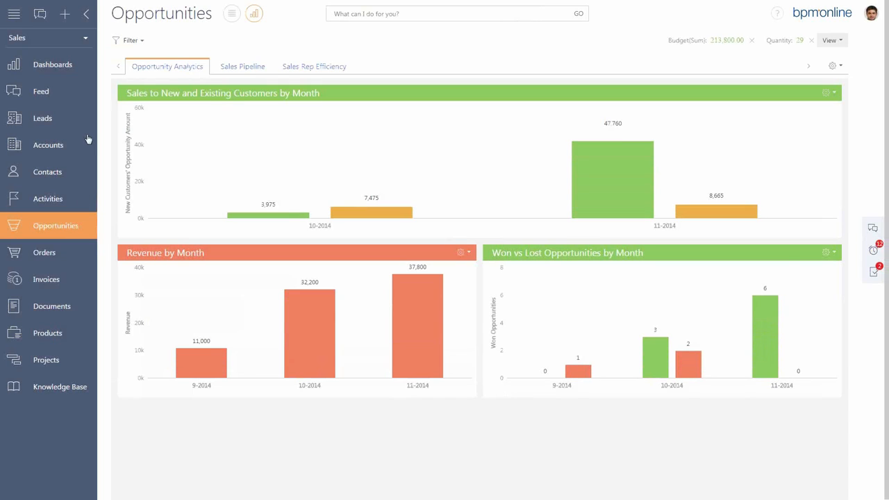
pyautogui.click(232, 14)
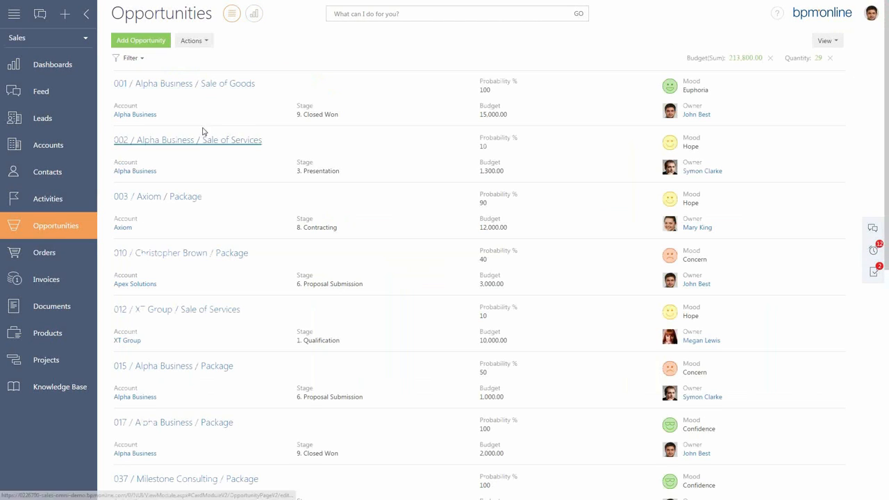
pyautogui.click(202, 85)
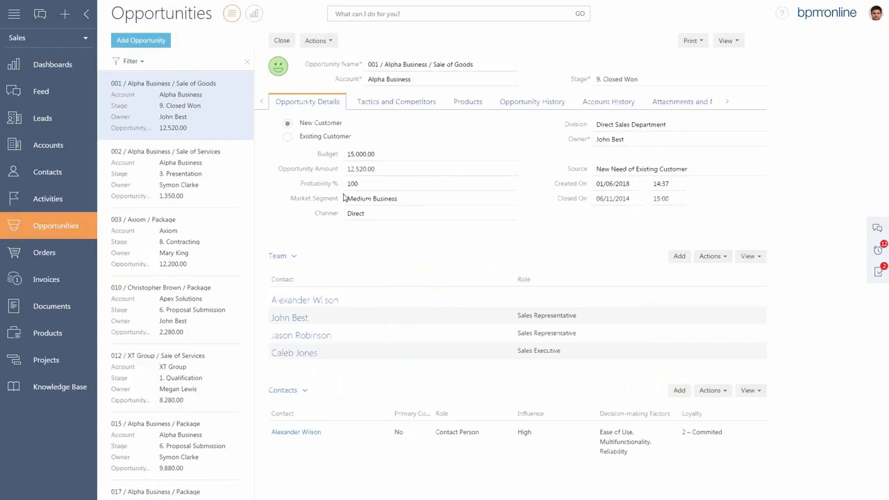
pyautogui.click(332, 42)
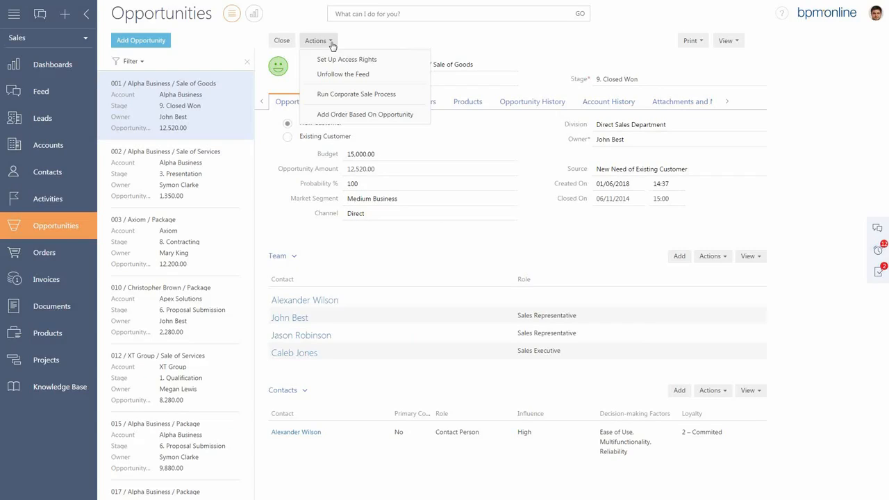
pyautogui.click(400, 115)
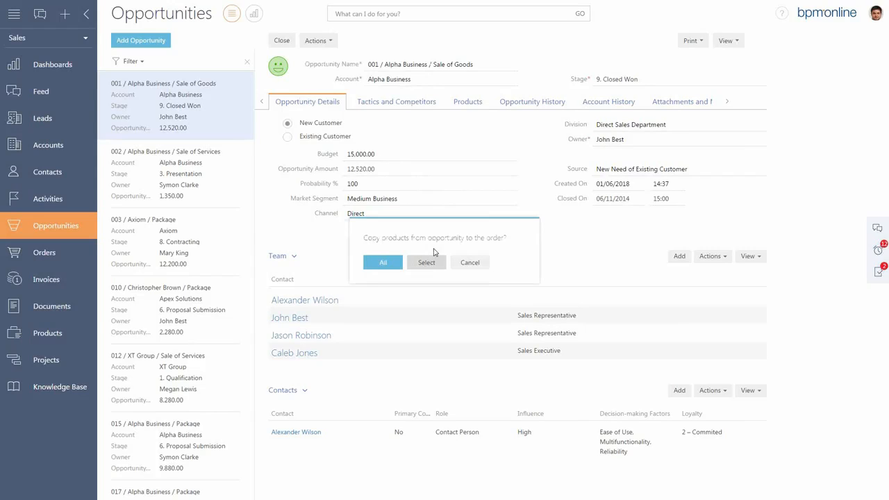
# Copy only Asus ATIRADEON 4850 and Motherboard Asus P5Q3 DELUXE/WIFI-AP from the opportunity to the order, and save the order.
pyautogui.click(422, 262)
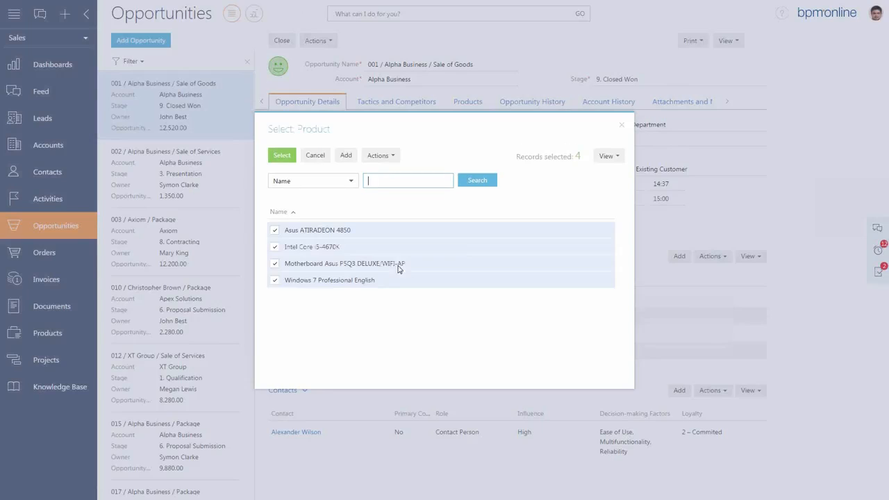
pyautogui.click(274, 230)
pyautogui.click(275, 248)
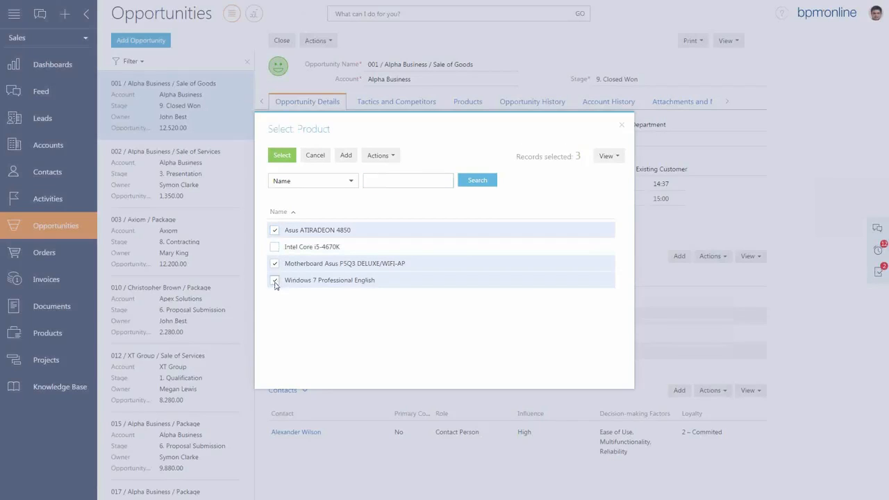
pyautogui.click(275, 280)
pyautogui.click(283, 157)
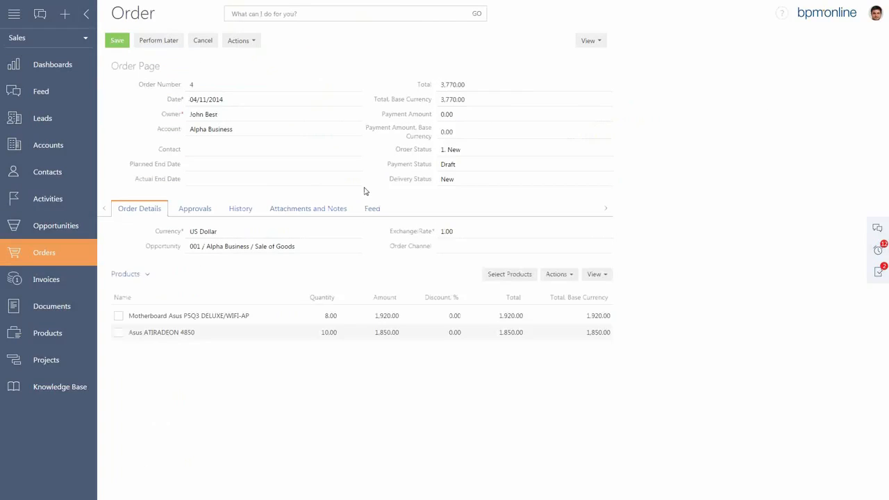
pyautogui.click(208, 130)
pyautogui.click(114, 41)
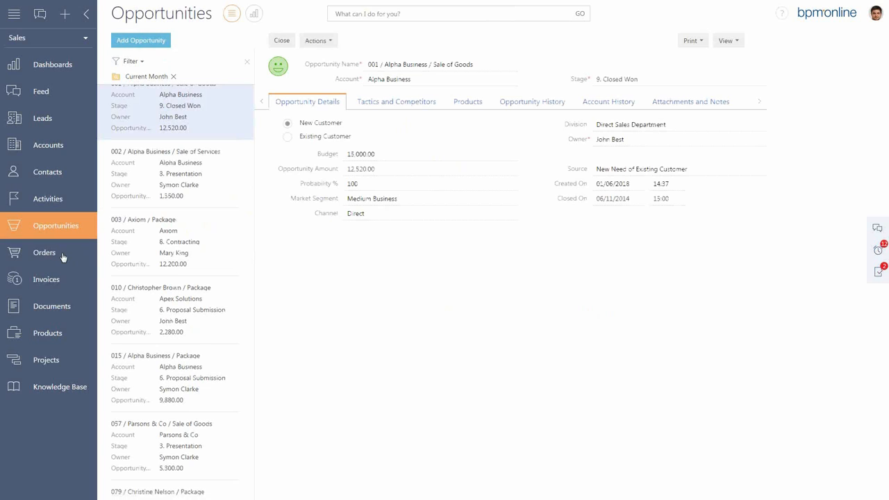
# View the orders in the Completed and Processing folders, then hide the folders and clear the filter.
pyautogui.click(86, 254)
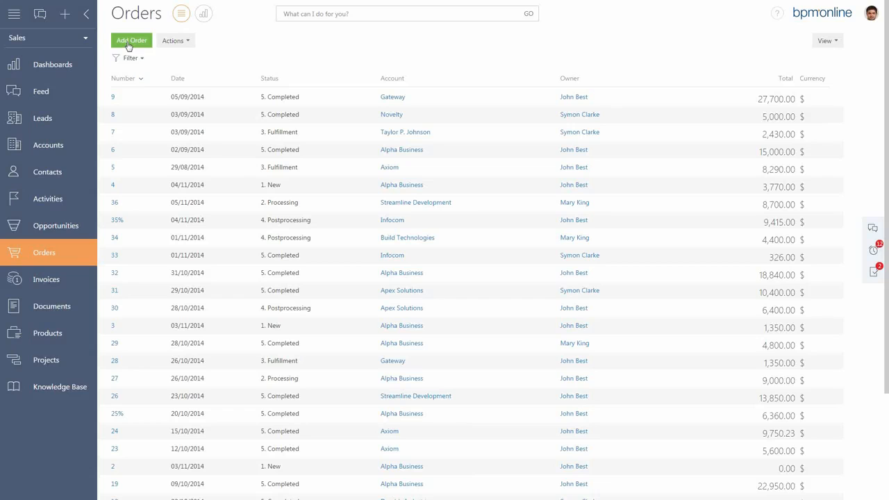
pyautogui.click(141, 59)
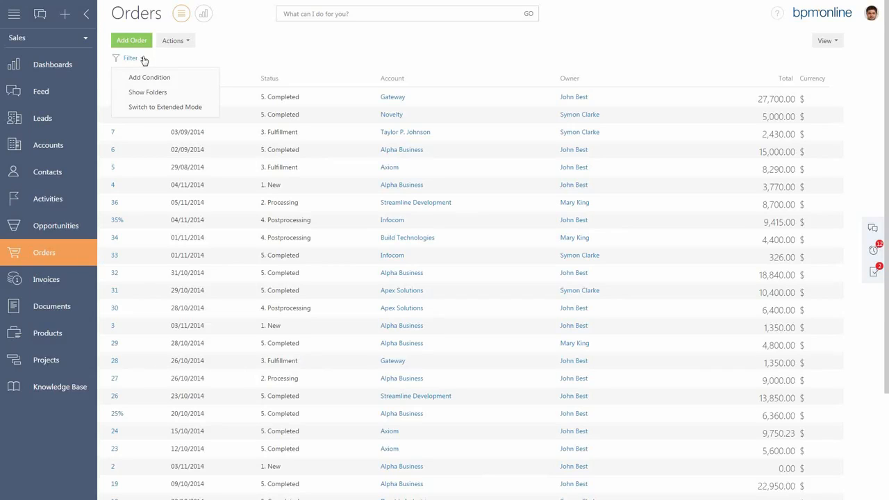
pyautogui.click(147, 92)
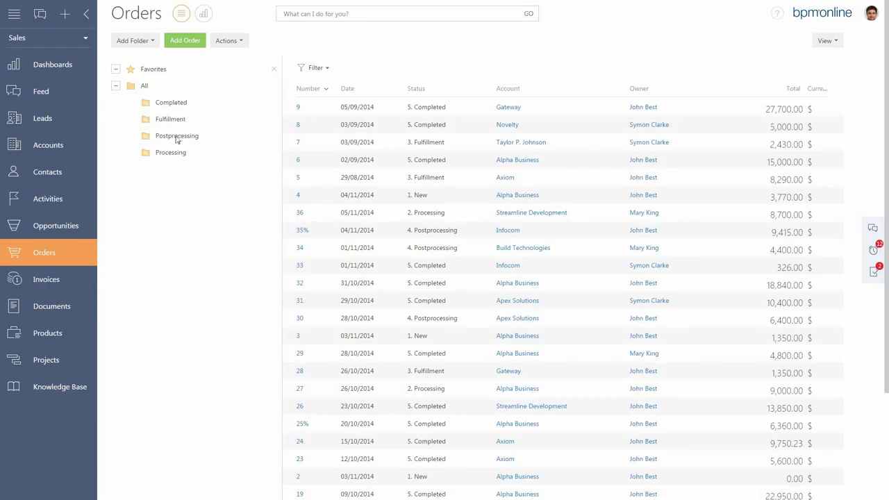
pyautogui.click(176, 108)
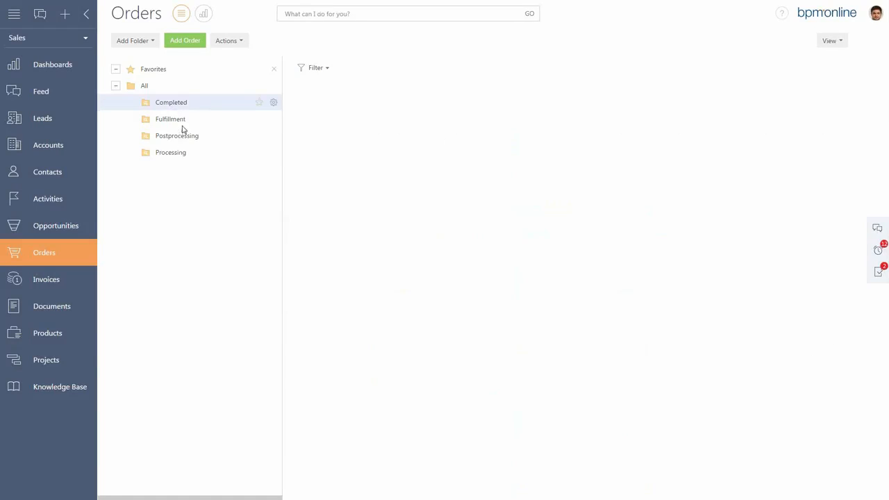
pyautogui.click(179, 155)
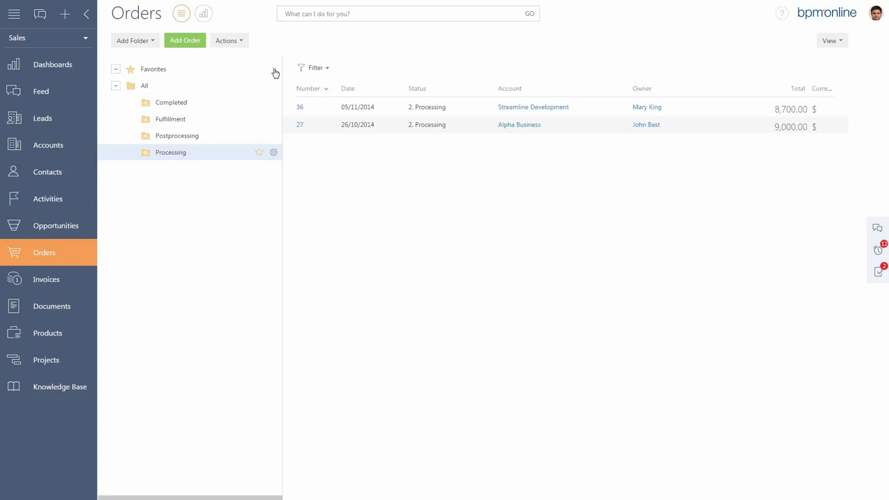
pyautogui.click(274, 71)
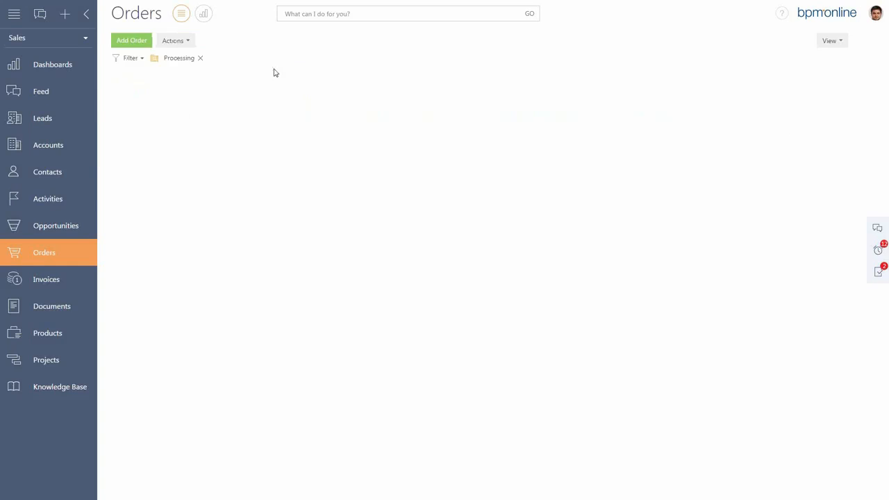
pyautogui.click(202, 60)
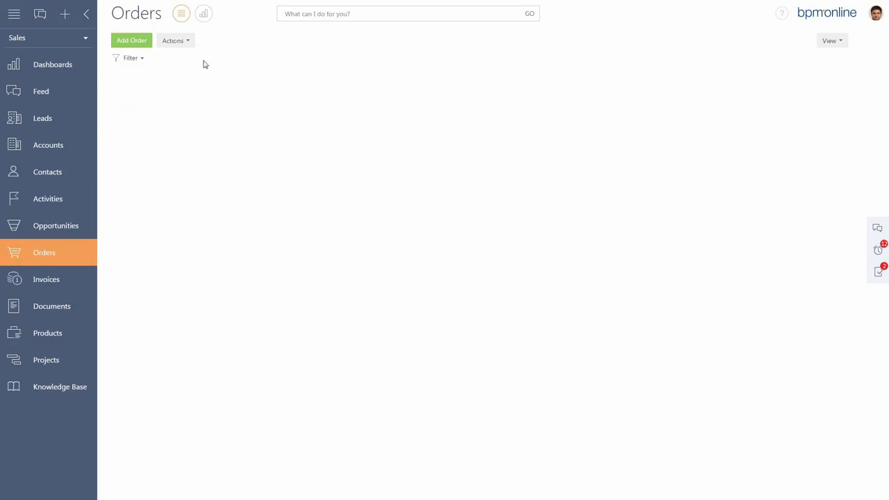
# Browse the product catalog by folder down to the Graphics Cards type under Hardware.
pyautogui.click(54, 333)
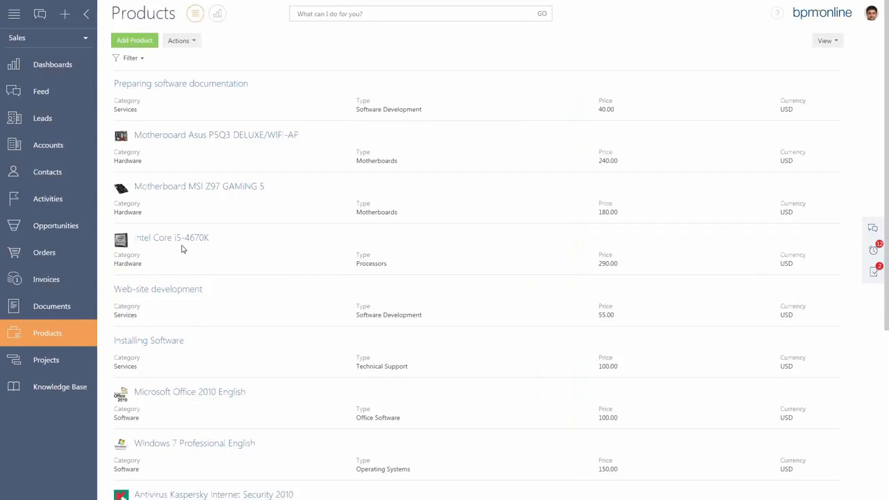
pyautogui.click(142, 61)
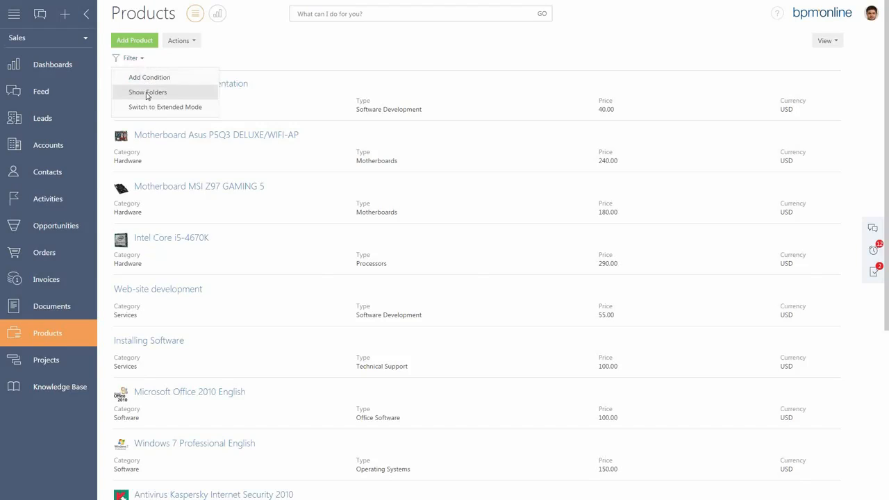
pyautogui.click(146, 93)
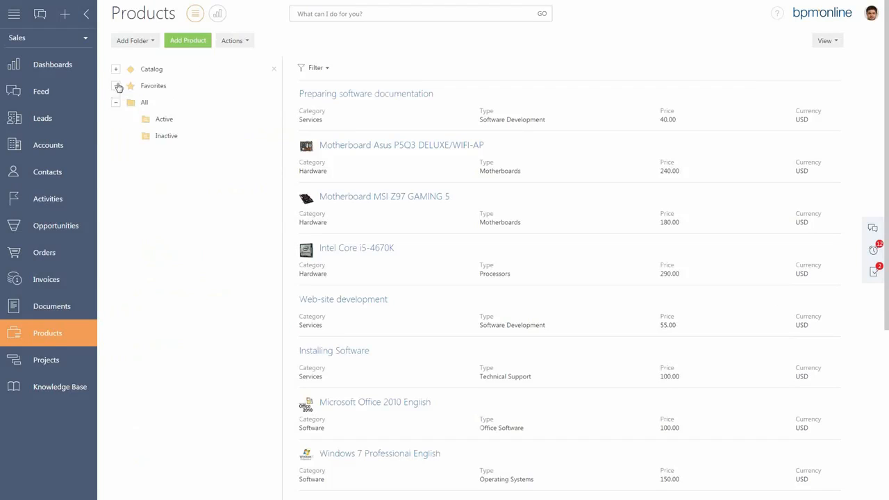
pyautogui.click(116, 70)
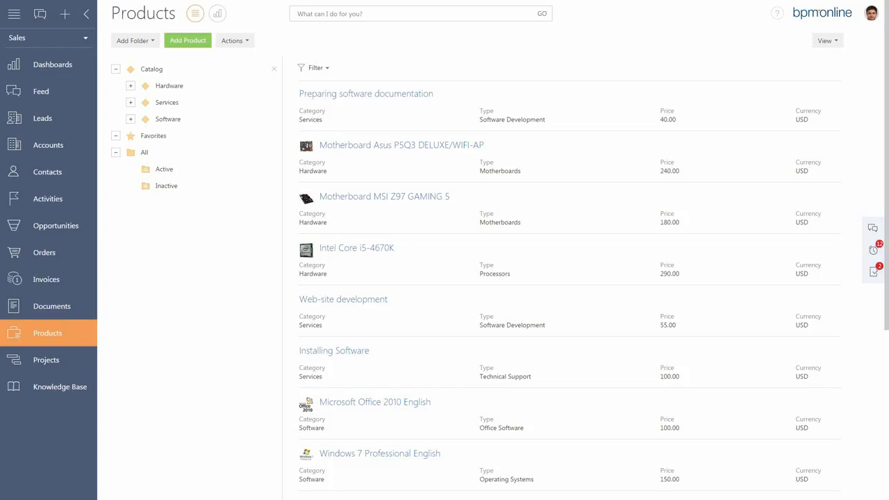
pyautogui.press('F11')
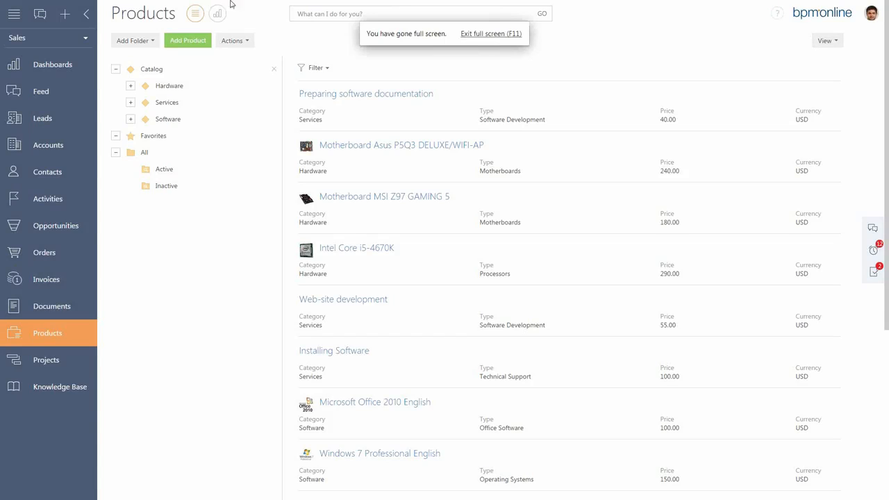
pyautogui.click(131, 86)
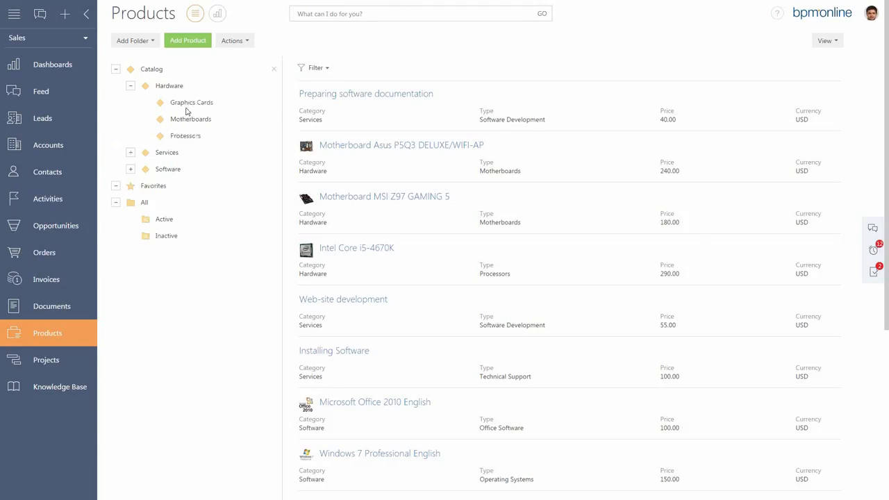
pyautogui.click(193, 104)
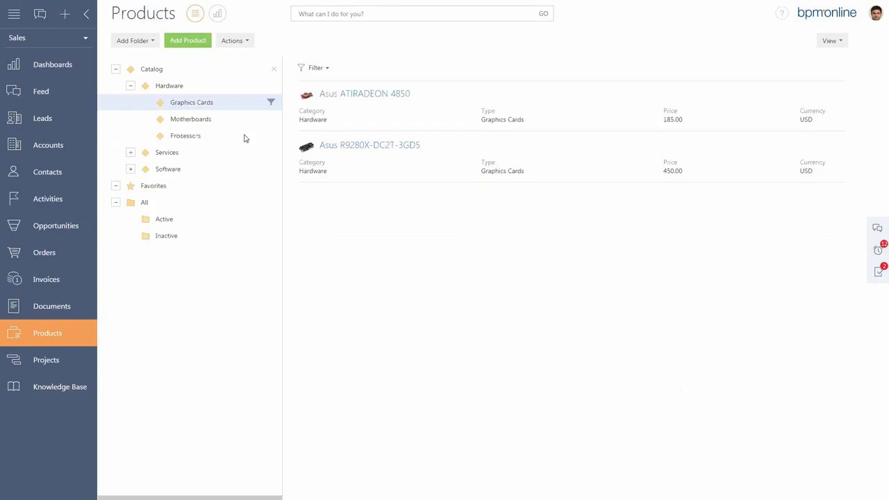
# Add 3 pieces of Motherboard MSI Z97 GAMING 5 to the Apex Solutions order dated 28/10/2014, and save the product selection.
pyautogui.moveTo(383, 4)
pyautogui.click(55, 260)
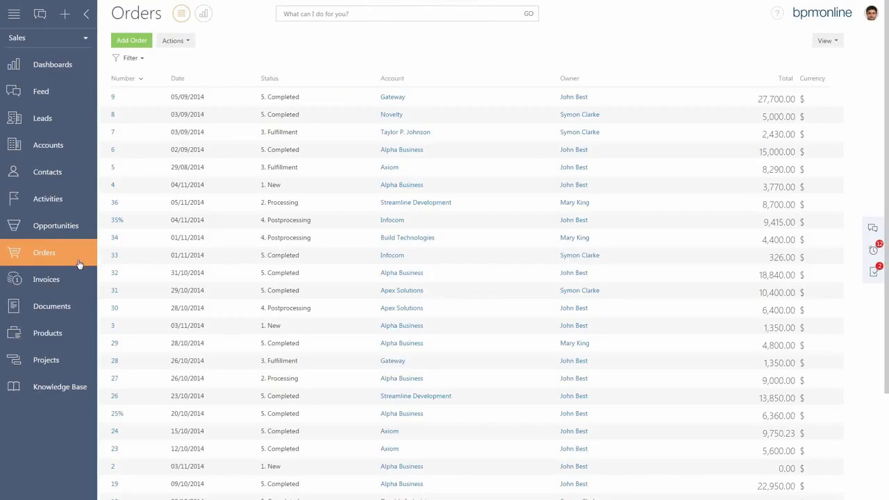
pyautogui.click(115, 308)
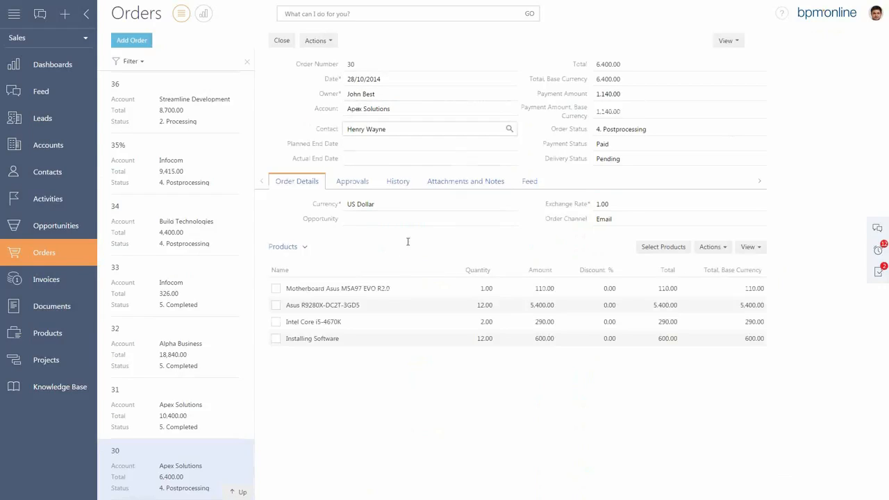
pyautogui.click(656, 250)
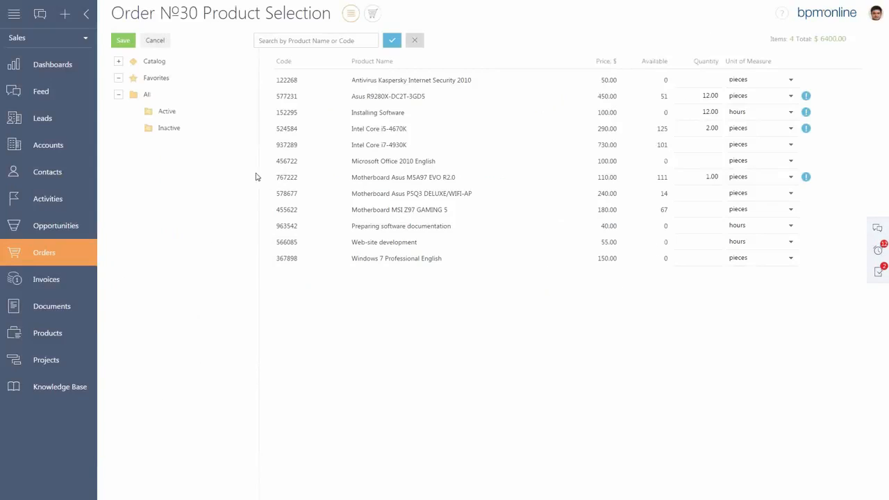
pyautogui.click(706, 80)
pyautogui.click(709, 209)
pyautogui.write('3')
pyautogui.click(392, 44)
pyautogui.click(374, 16)
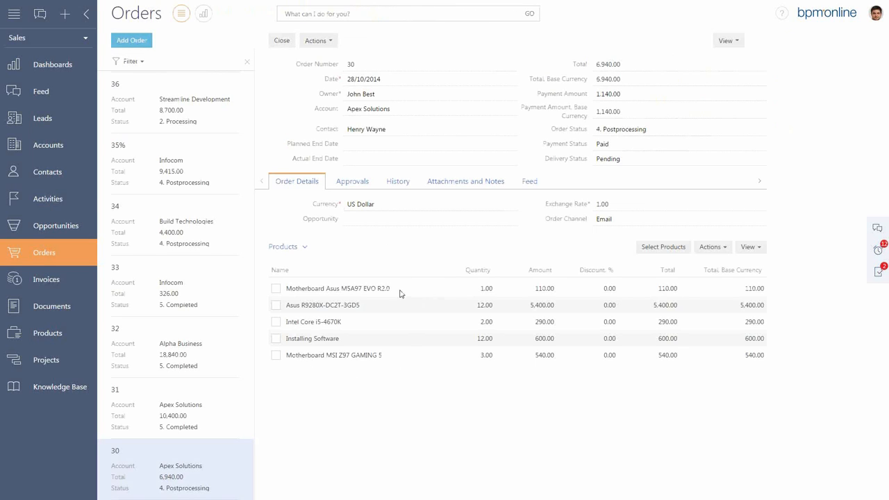
# Review the activities and invoices in the history of the Apex Solutions order.
pyautogui.click(399, 182)
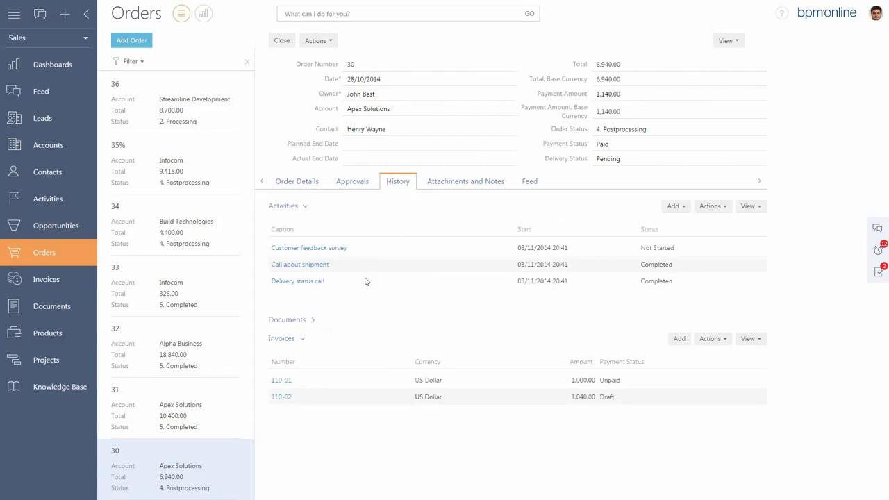
# Review the documents linked in the history of the Apex Solutions order, then collapse the document list.
pyautogui.click(314, 321)
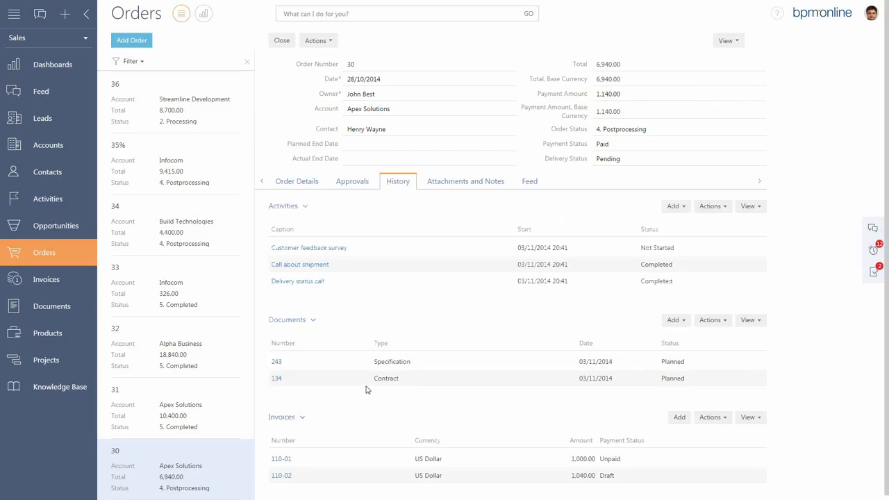
pyautogui.click(314, 321)
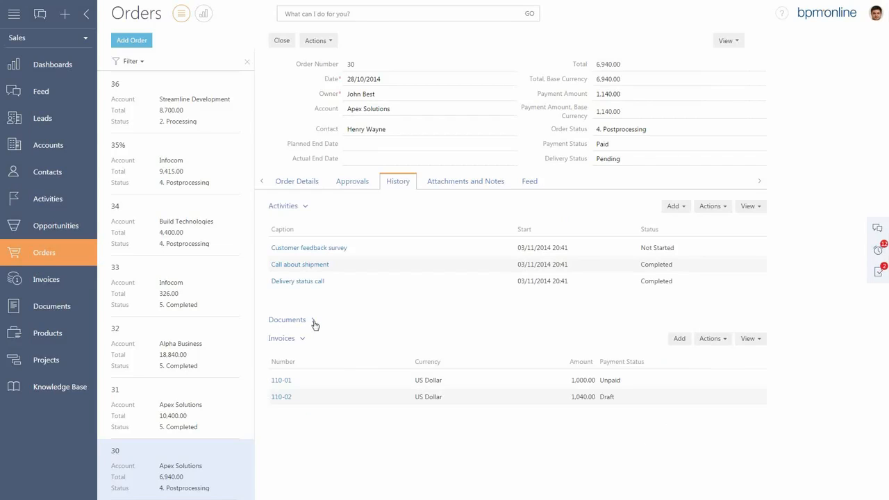
# Generate the Invoice printout for the Apex Solutions order's unpaid invoice and open the downloaded PDF.
pyautogui.click(283, 381)
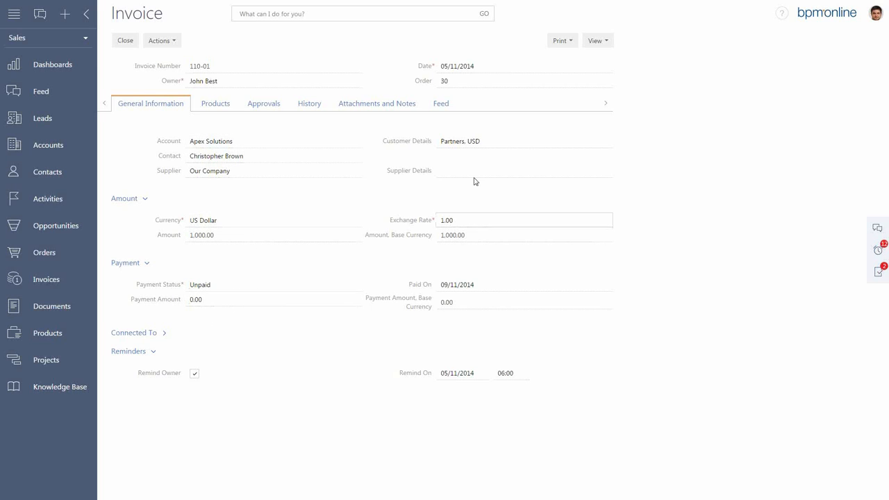
pyautogui.click(569, 41)
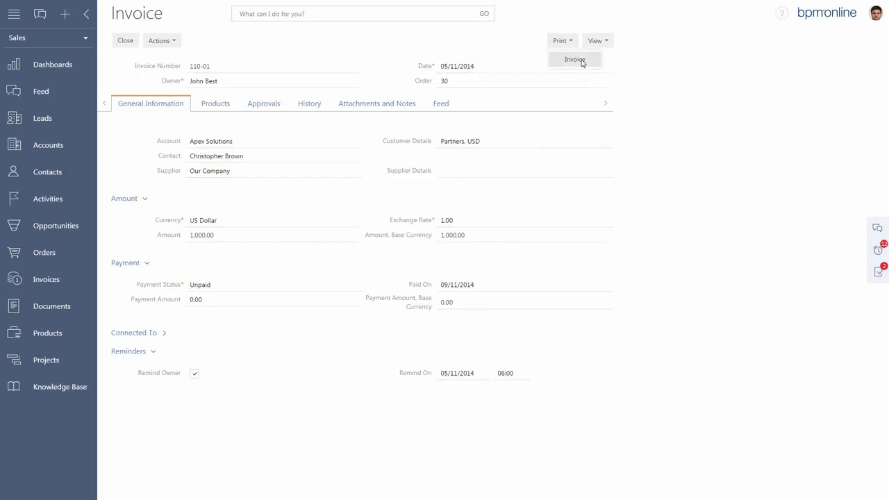
pyautogui.click(582, 59)
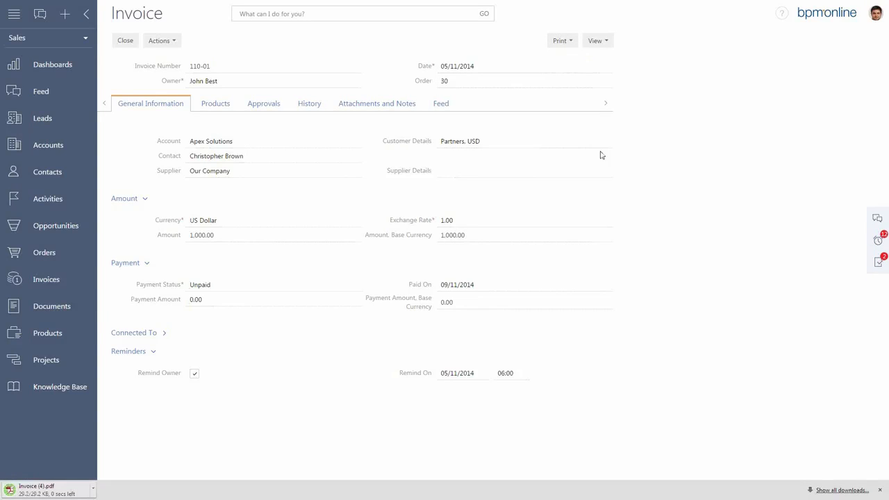
pyautogui.click(51, 491)
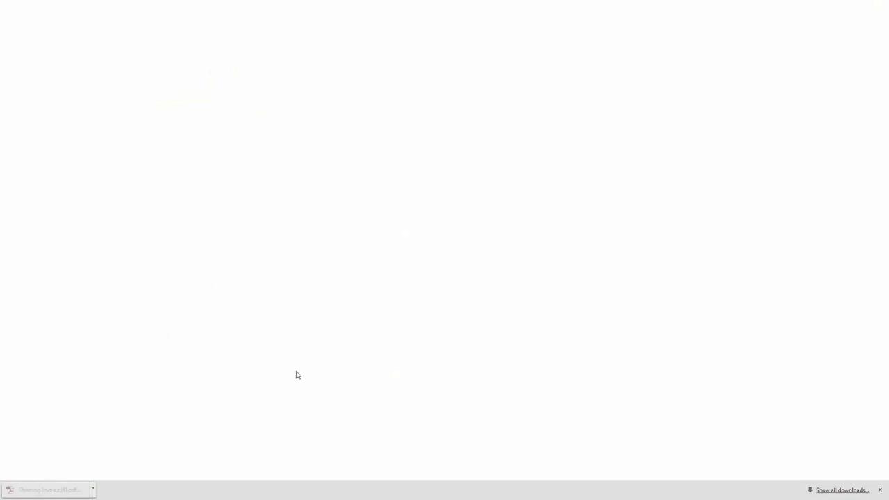
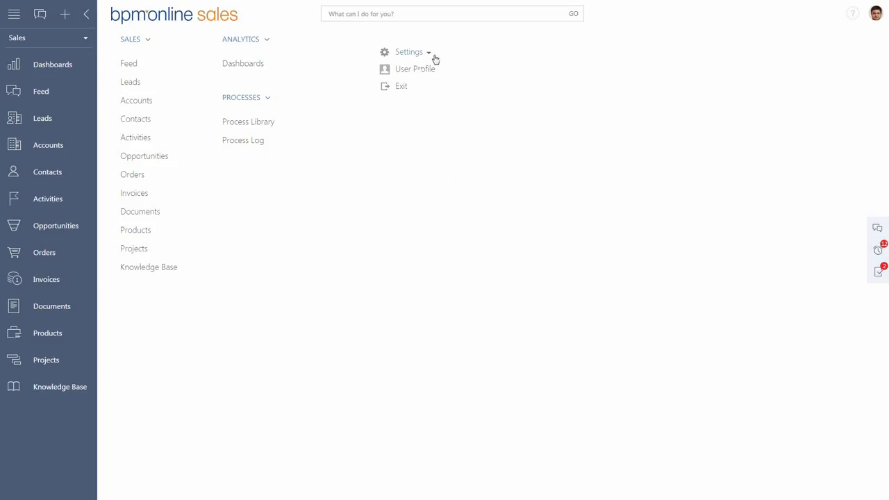
# Review the Sales Representative Dashboard, Sales Pulse and Top Performers dashboards.
pyautogui.click(63, 65)
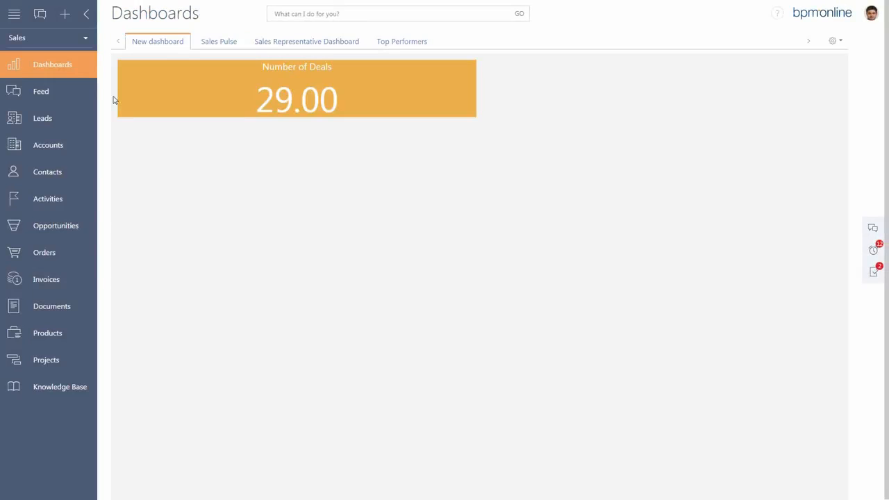
pyautogui.click(309, 41)
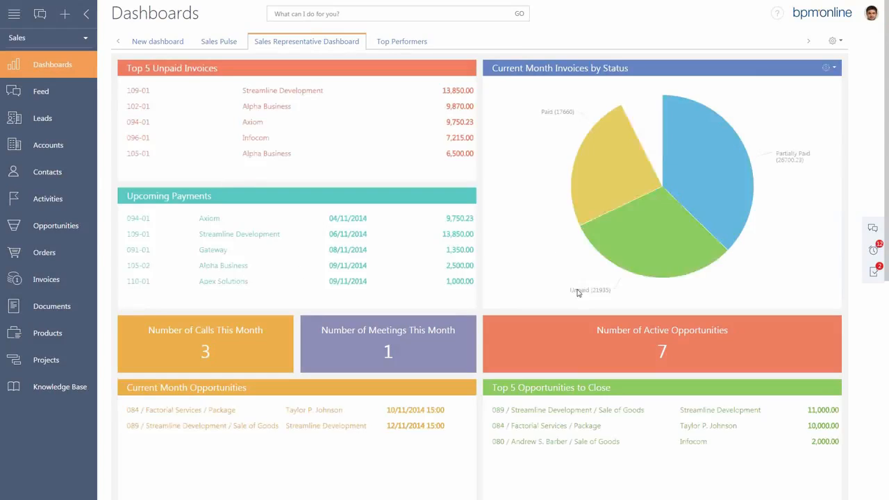
pyautogui.moveTo(579, 294)
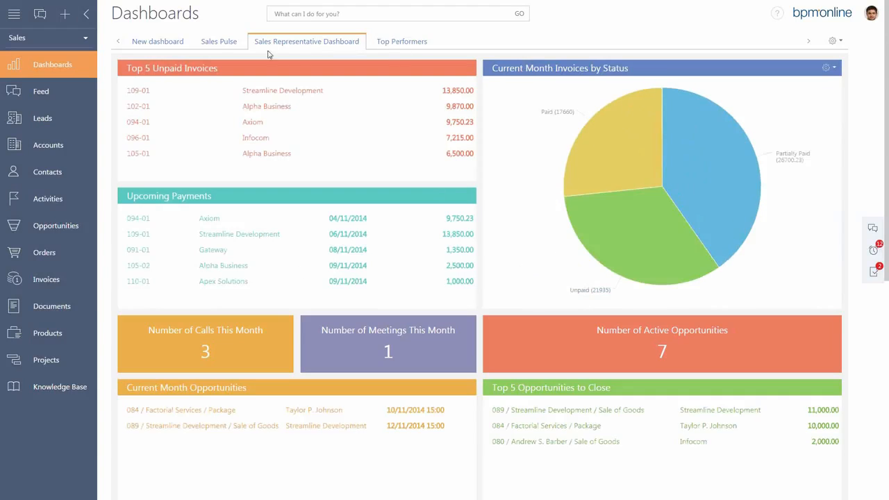
pyautogui.click(226, 43)
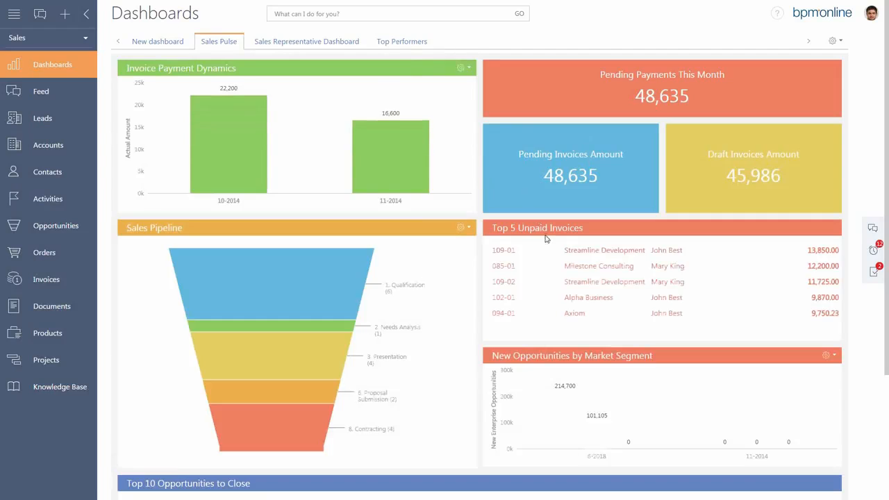
pyautogui.click(407, 43)
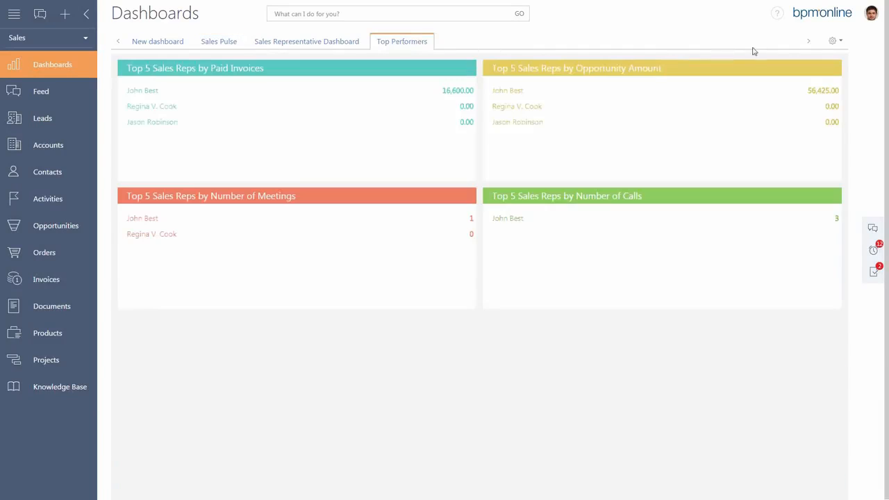
pyautogui.click(809, 41)
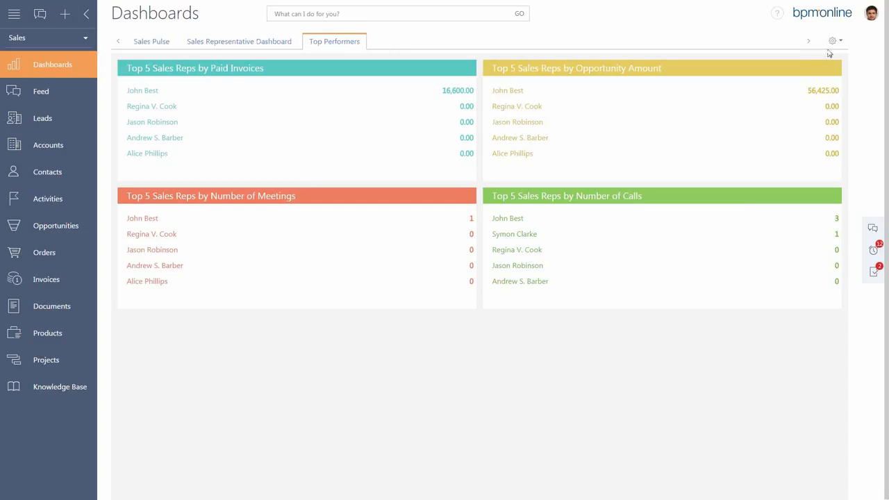
# Add a new dashboard panel titled My Dashboard.
pyautogui.click(839, 42)
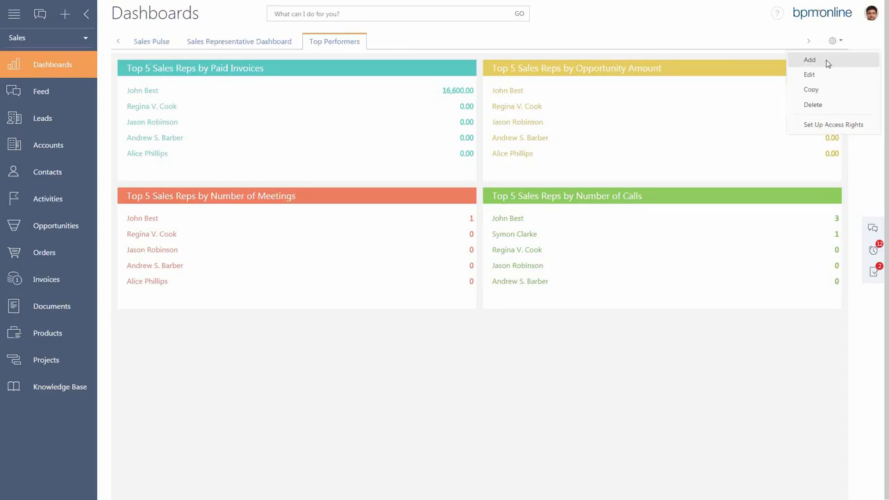
pyautogui.click(826, 61)
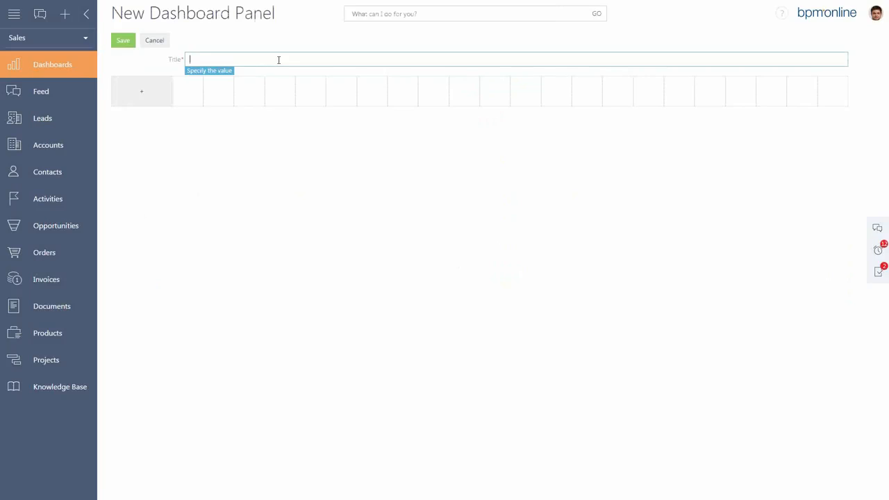
pyautogui.write('My Dashboard')
# Add an indicator captioned My opportunities in the panel's first cell, based on the Opportunity object.
pyautogui.click(143, 95)
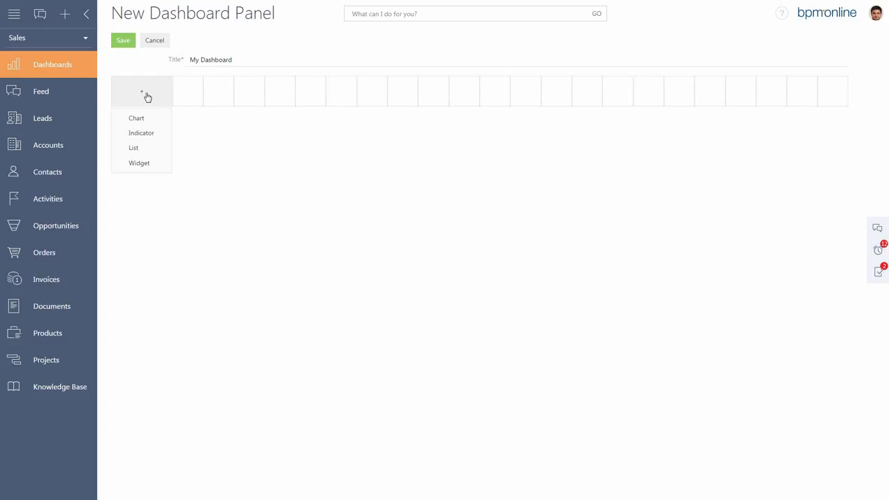
pyautogui.click(142, 135)
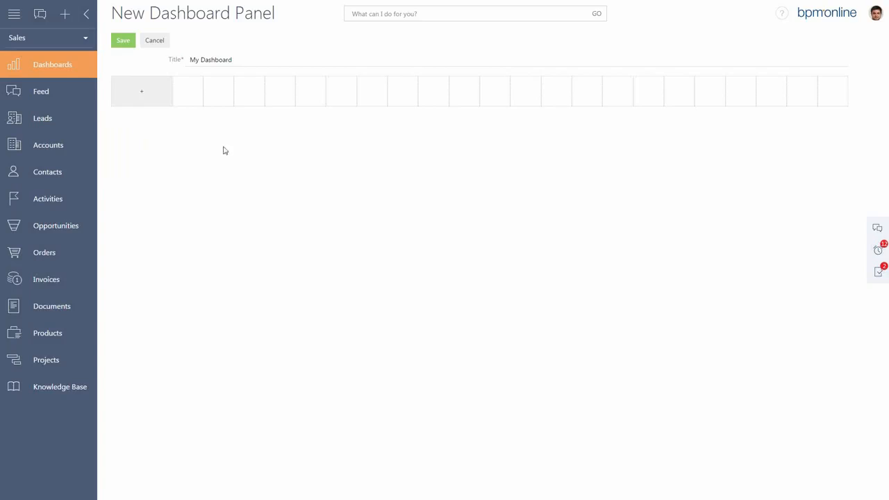
pyautogui.click(224, 71)
pyautogui.moveTo(223, 71); pyautogui.dragTo(184, 75)
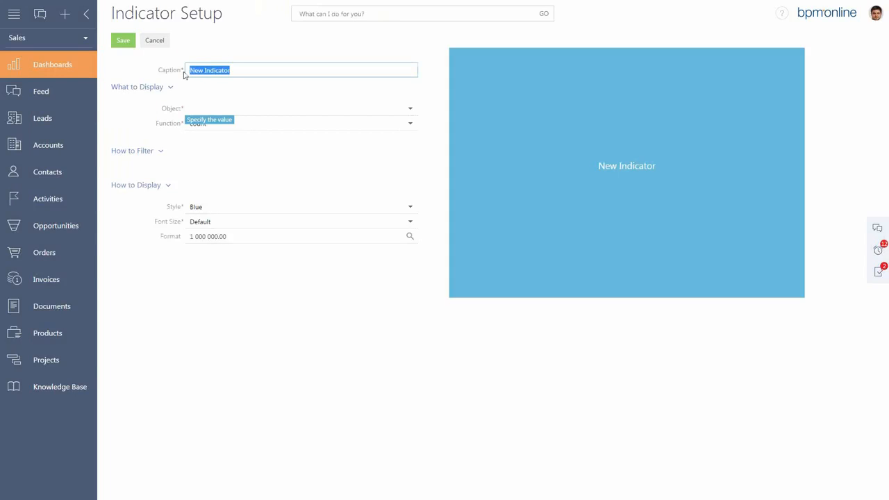
pyautogui.write('M')
pyautogui.write('y cooortunities')
pyautogui.click(266, 107)
pyautogui.write('opp')
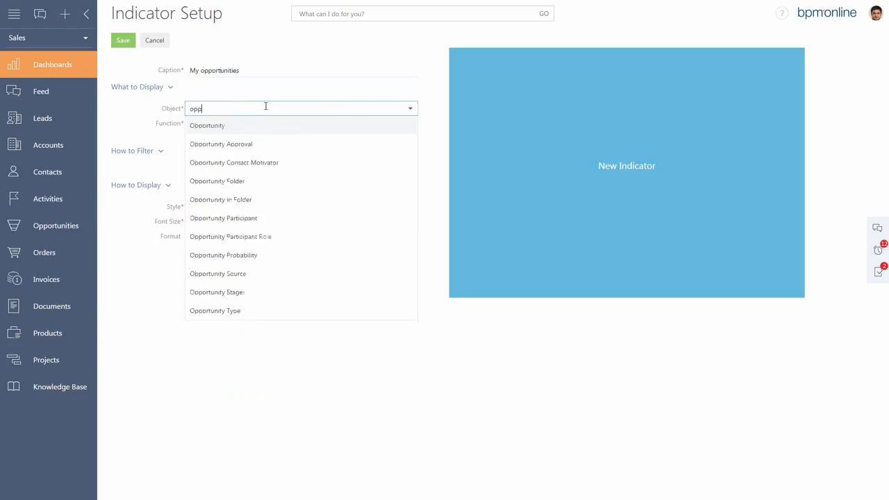
pyautogui.click(264, 127)
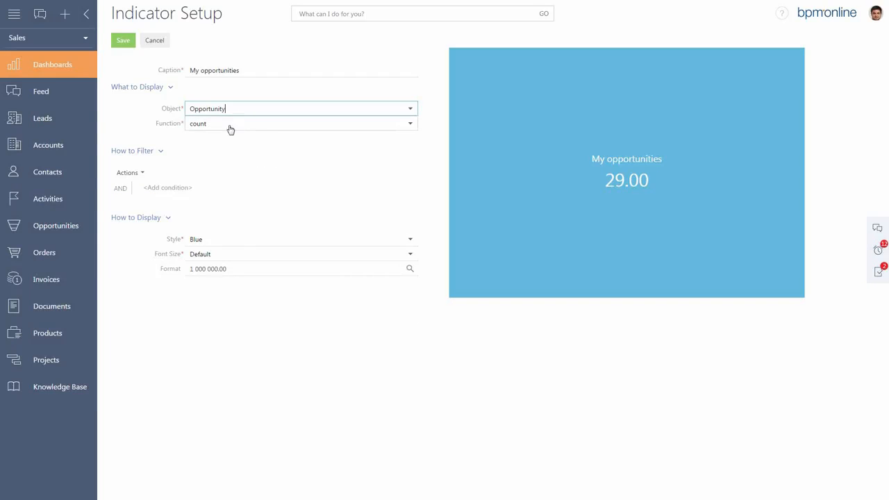
# Filter the My opportunities indicator by the condition Owner = Current Contact.
pyautogui.click(179, 187)
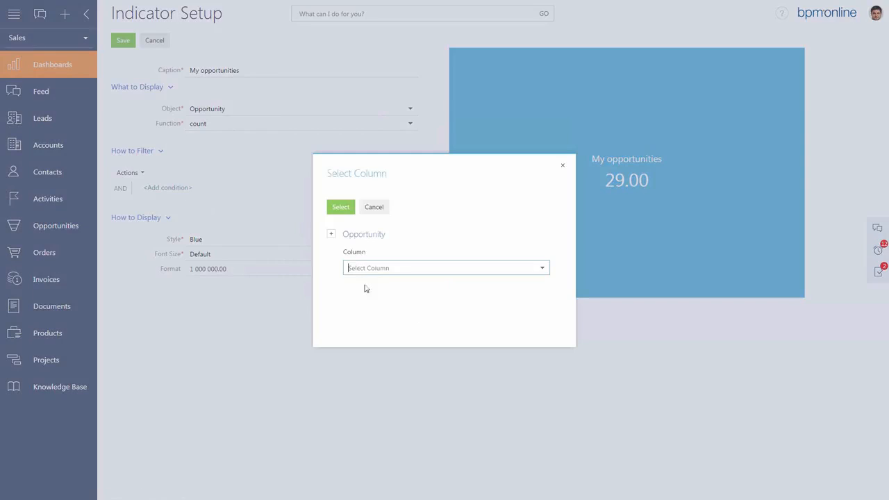
pyautogui.write('Owner')
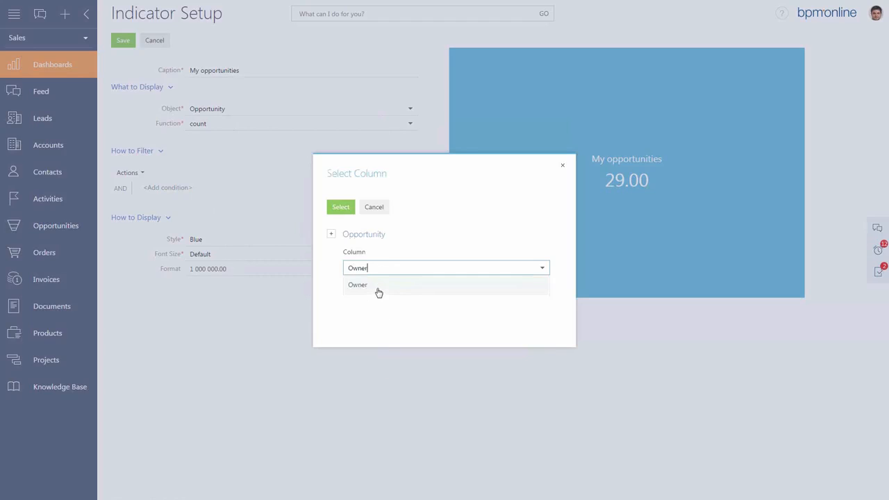
pyautogui.click(378, 290)
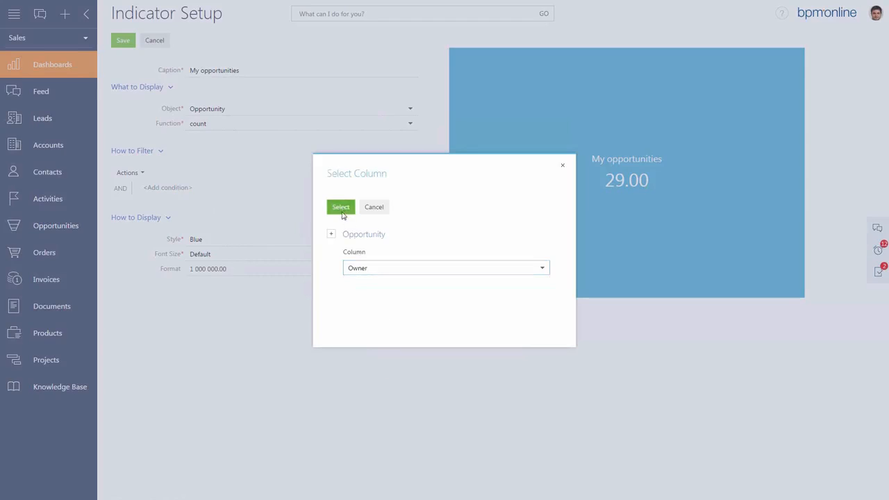
pyautogui.click(340, 208)
pyautogui.click(251, 222)
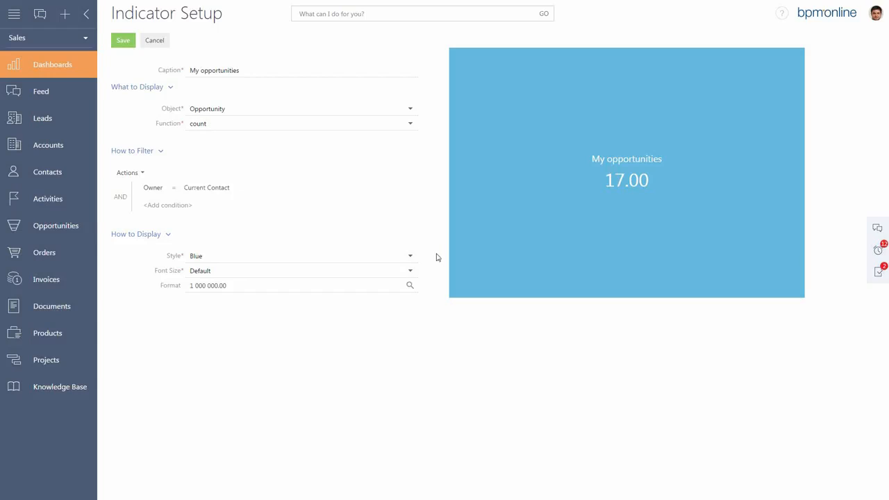
# Set the indicator's style to Navy and its font size to Large, and save the indicator.
pyautogui.click(411, 257)
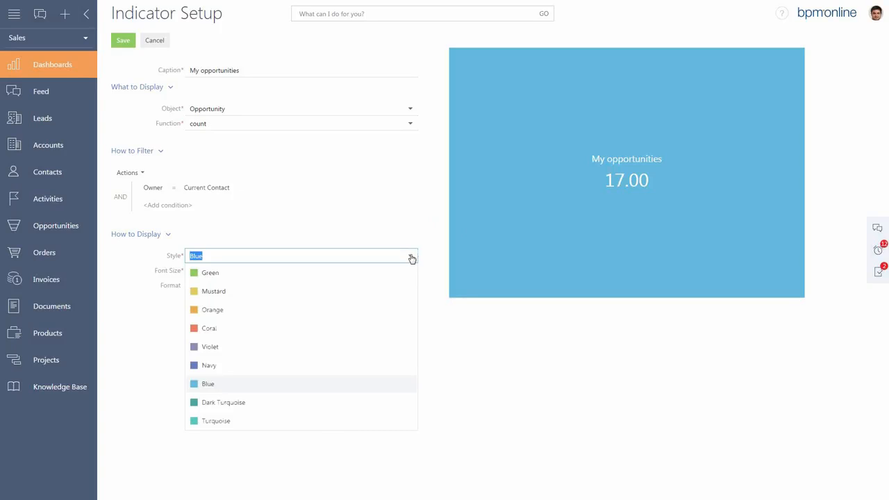
pyautogui.click(214, 347)
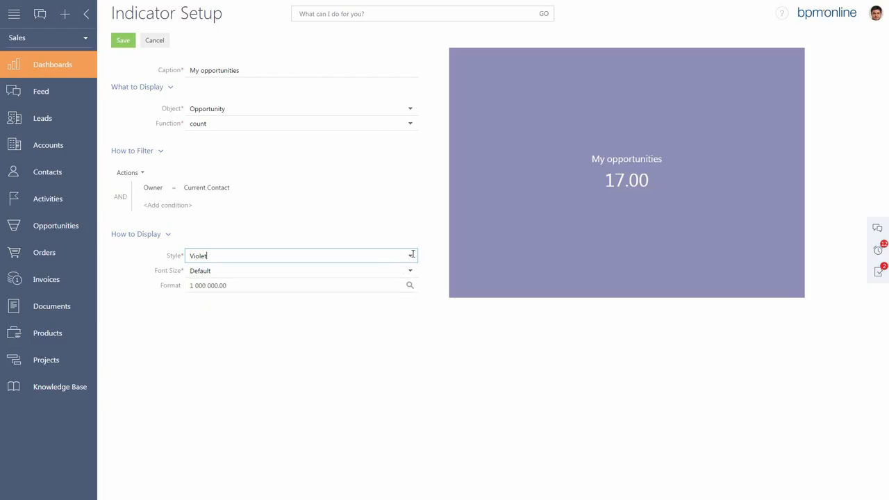
pyautogui.click(410, 257)
pyautogui.click(217, 365)
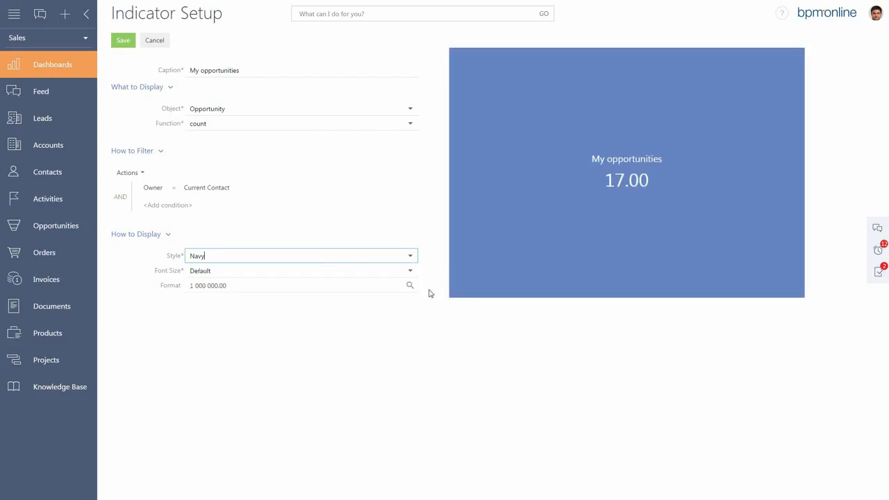
pyautogui.click(411, 272)
pyautogui.click(290, 307)
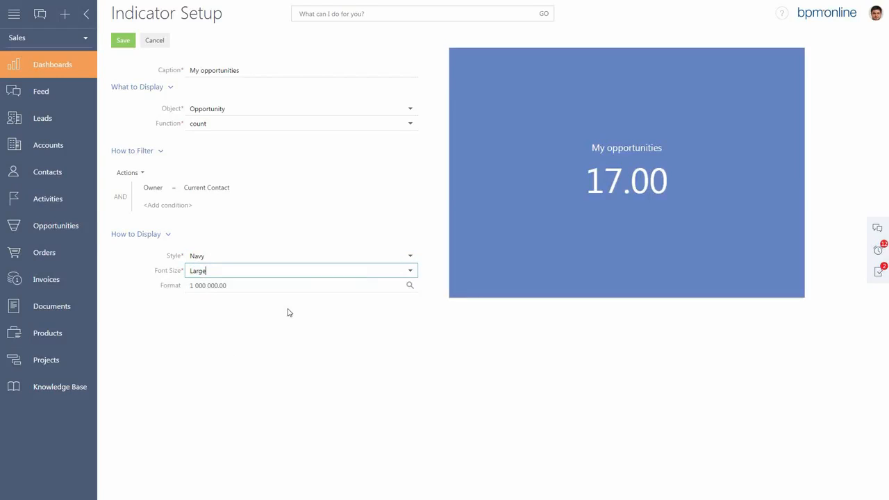
pyautogui.click(123, 41)
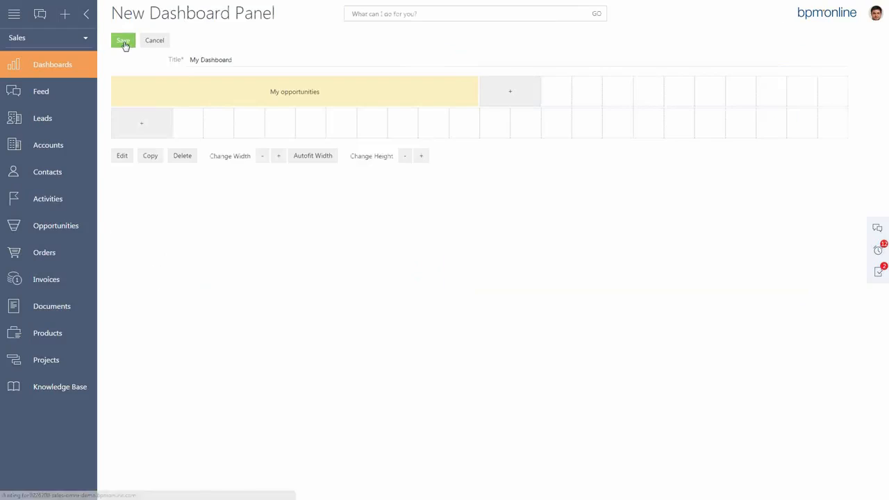
# Increase the My opportunities block's height by one row and add a chart captioned My pipeline beside it.
pyautogui.click(421, 156)
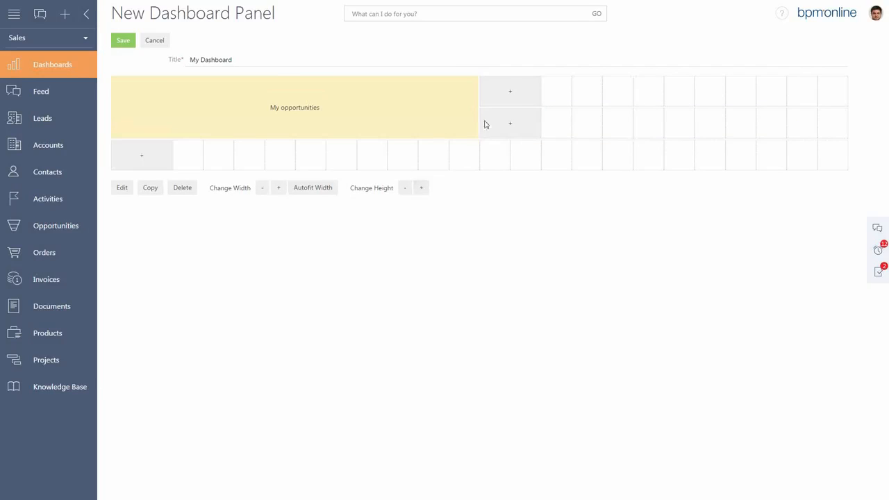
pyautogui.click(514, 95)
pyautogui.click(503, 118)
pyautogui.moveTo(243, 71); pyautogui.dragTo(174, 73)
pyautogui.write('My pipeline')
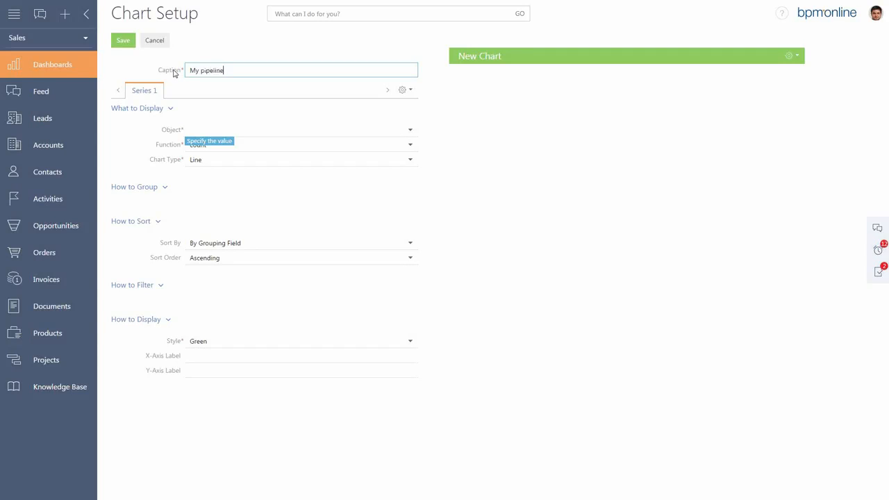
# Base the My pipeline chart on the Opportunity object and set its chart type to Pipeline.
pyautogui.click(221, 130)
pyautogui.write('opp')
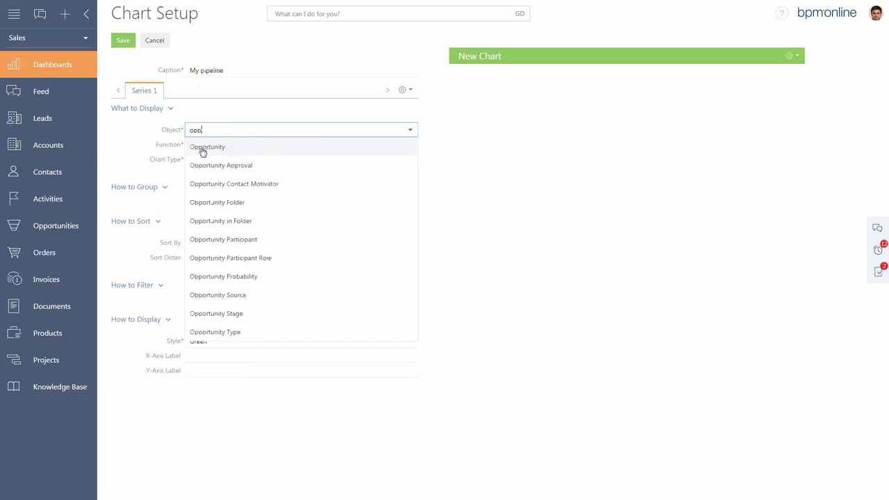
pyautogui.click(203, 149)
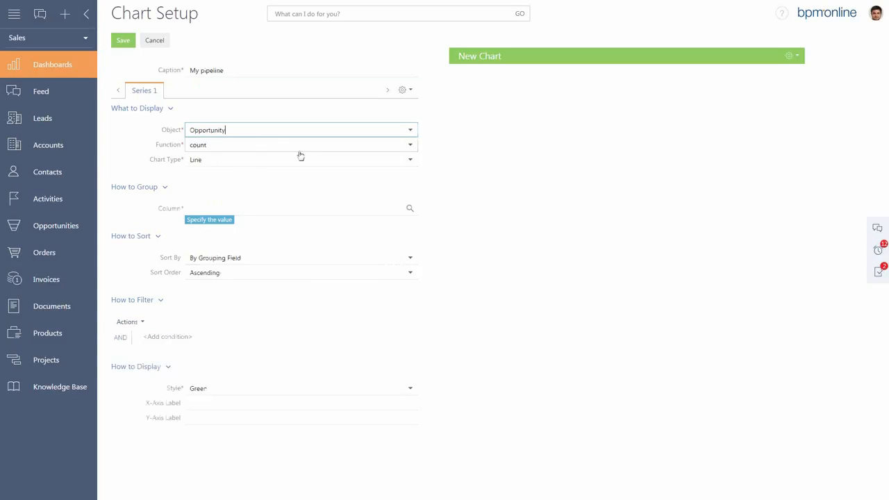
pyautogui.click(411, 162)
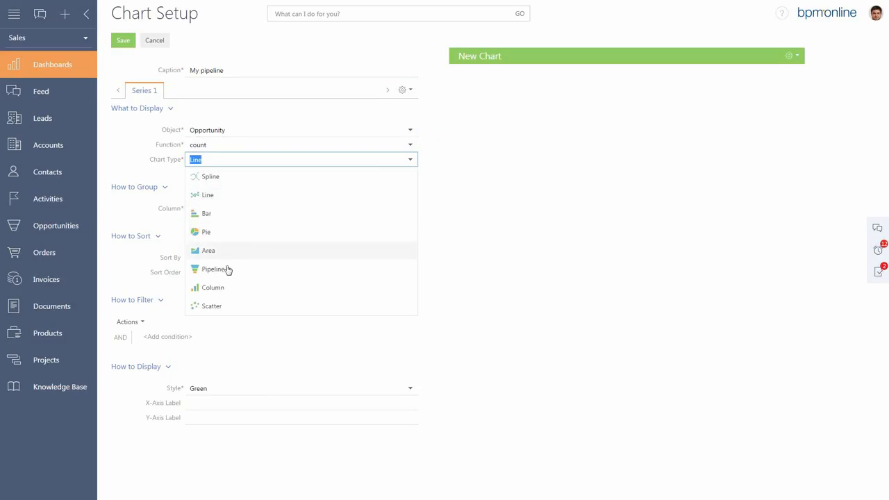
pyautogui.click(216, 269)
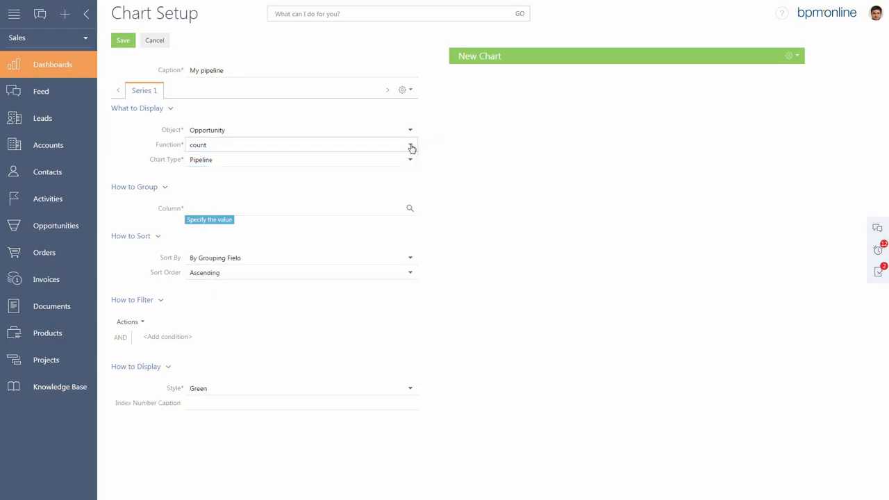
# Make the chart display the sum of the Budget column, grouped by the Stage column.
pyautogui.click(410, 147)
pyautogui.click(215, 183)
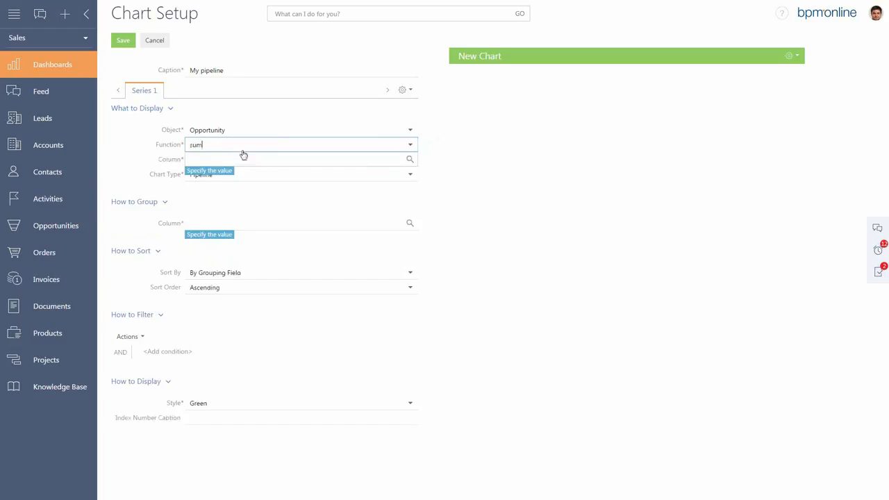
pyautogui.click(295, 157)
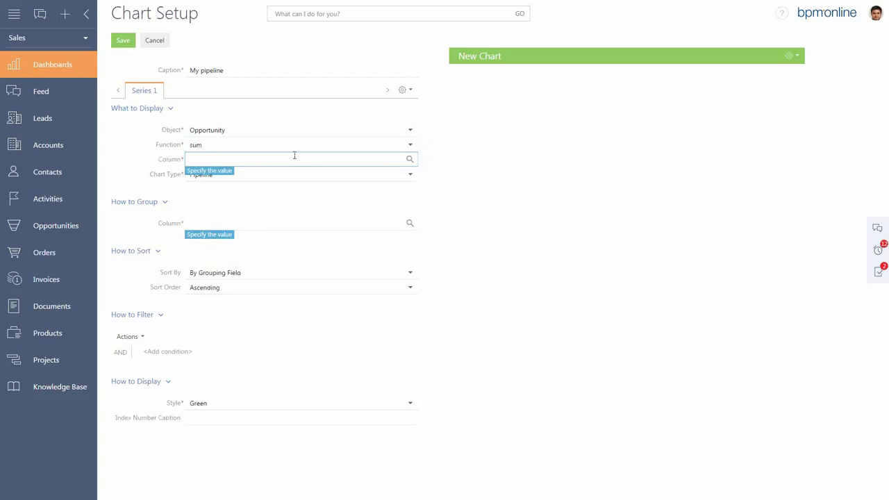
pyautogui.write('bu')
pyautogui.click(267, 183)
pyautogui.click(230, 221)
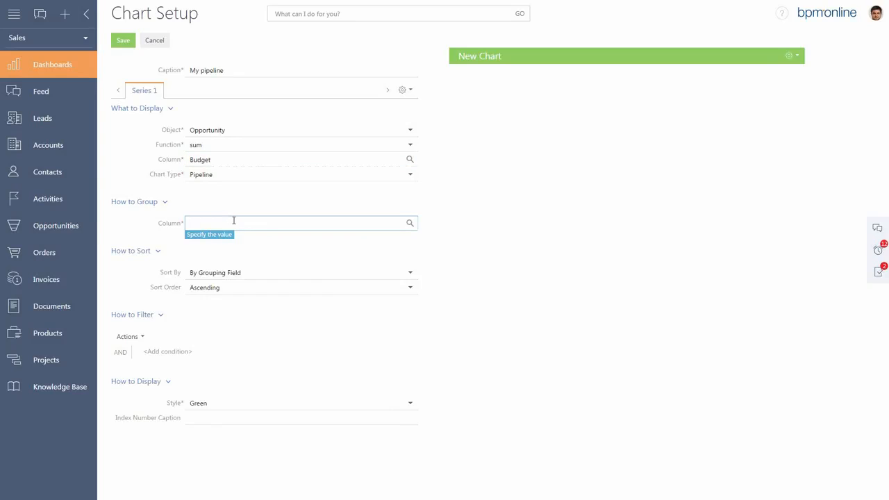
pyautogui.write('st')
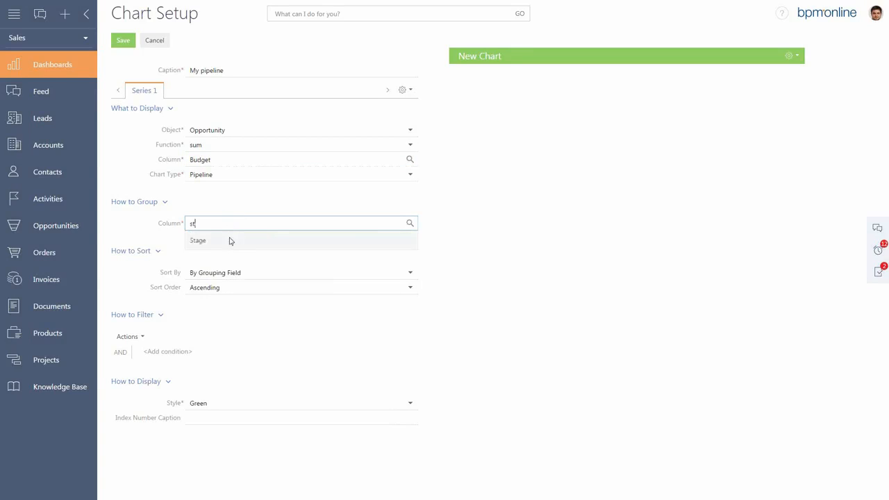
pyautogui.click(231, 240)
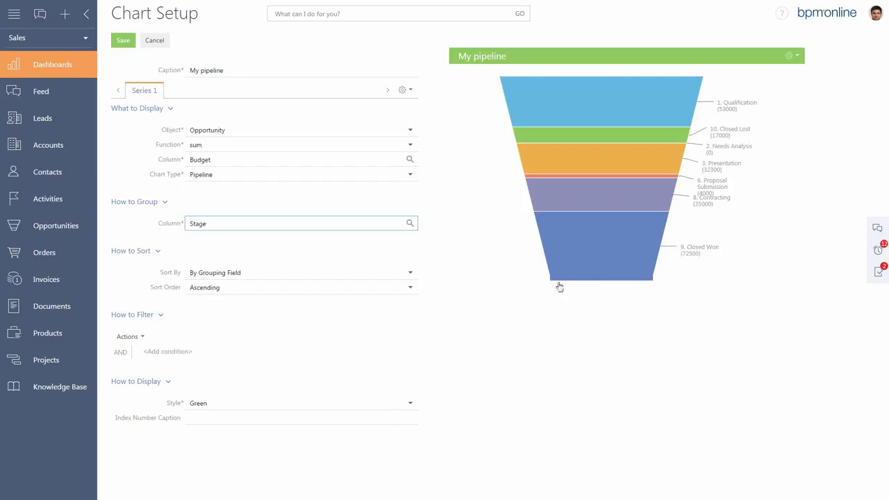
pyautogui.moveTo(541, 291)
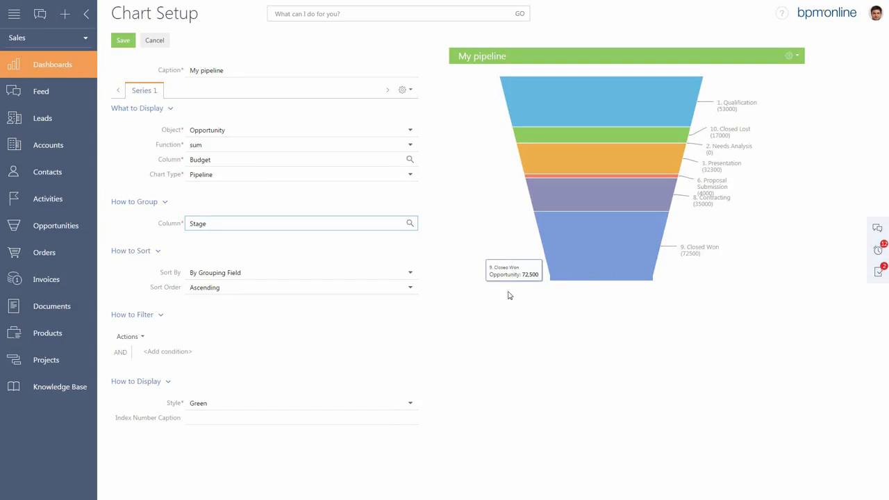
# Set the My pipeline chart's style to Turquoise and save the chart.
pyautogui.click(410, 404)
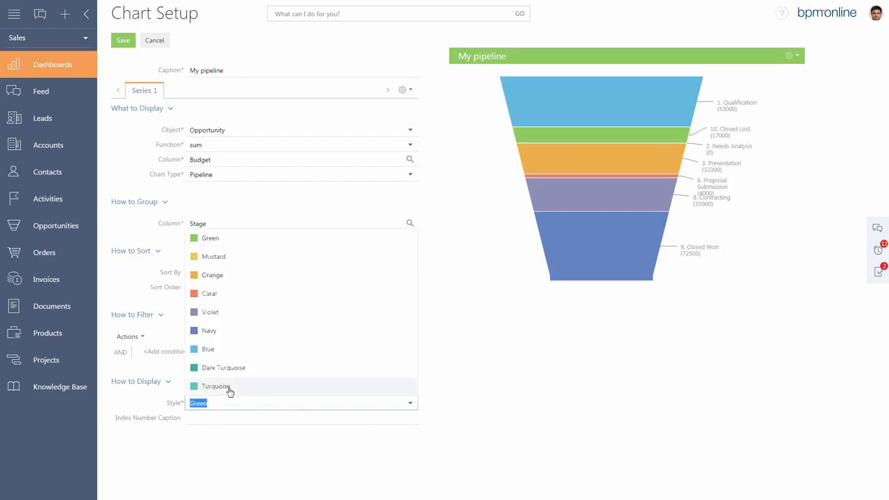
pyautogui.click(229, 388)
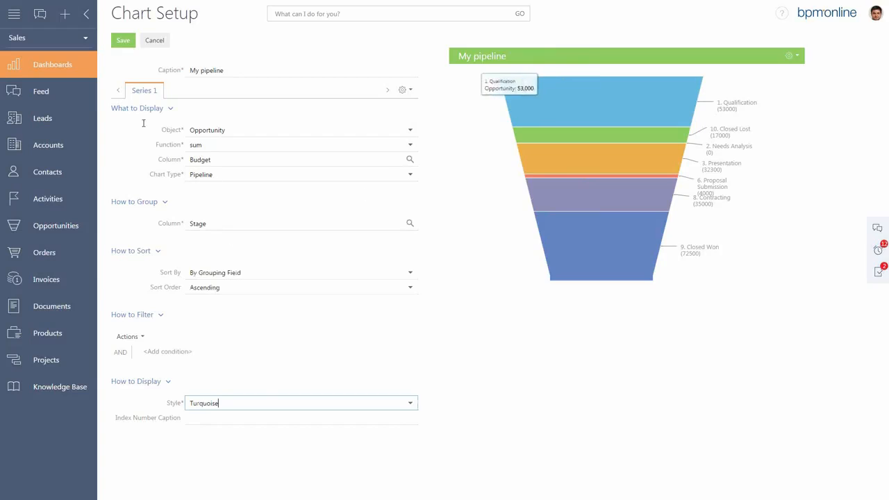
pyautogui.click(124, 42)
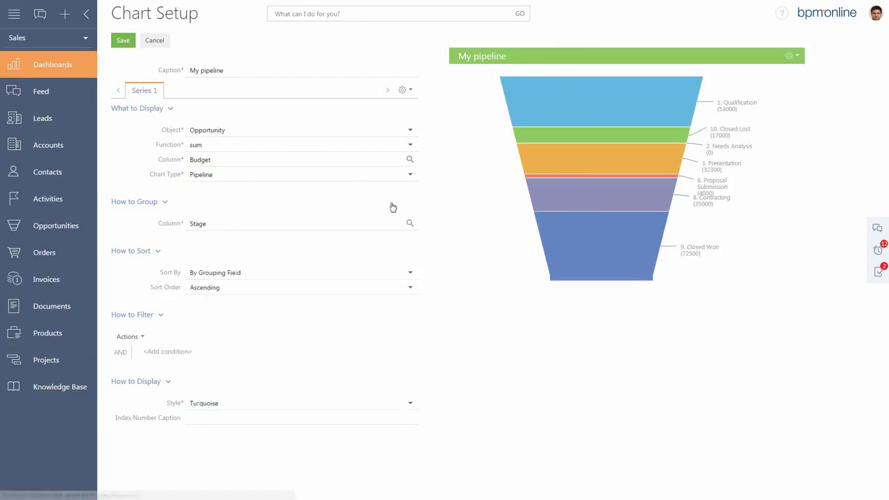
# Make the My pipeline and My opportunities blocks three rows high and save the dashboard.
pyautogui.click(421, 189)
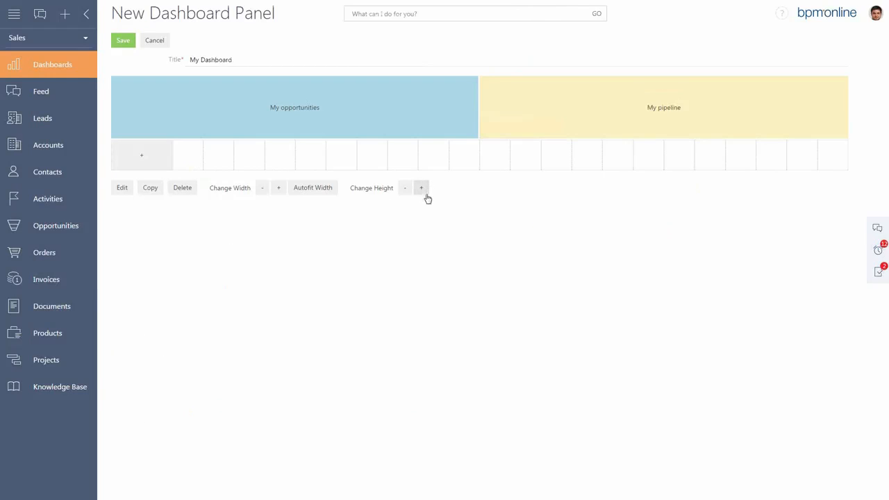
pyautogui.click(421, 188)
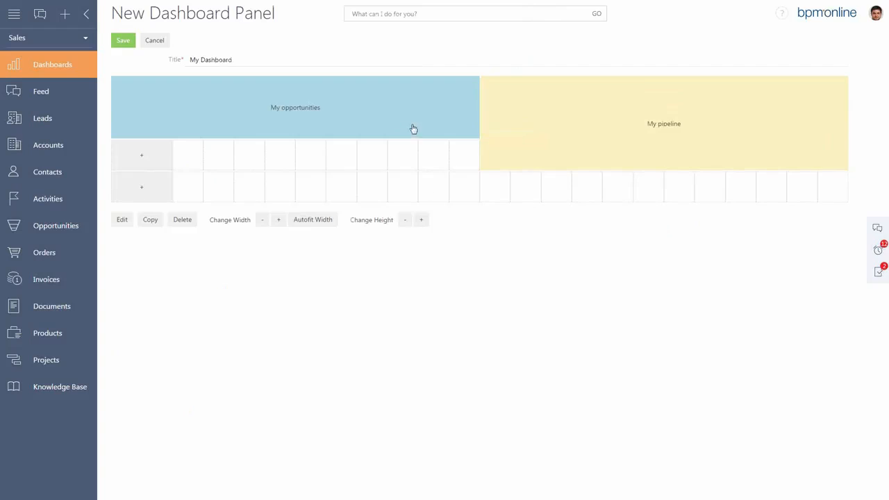
pyautogui.click(413, 131)
pyautogui.click(422, 221)
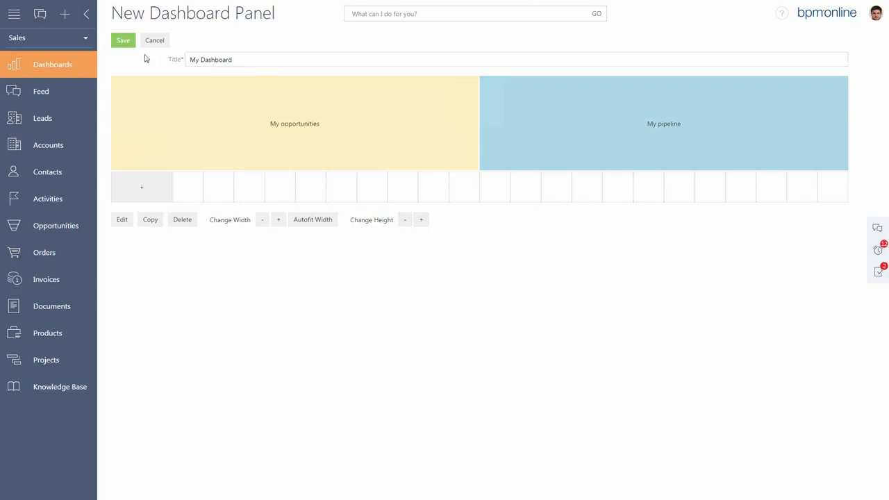
pyautogui.click(121, 40)
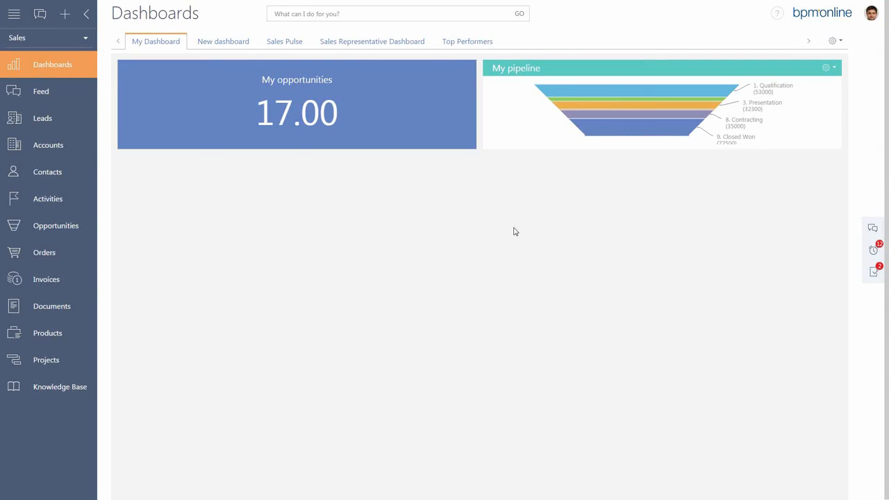
# Display the data behind the 1. Qualification stage of the My pipeline chart and return to the chart.
pyautogui.click(647, 92)
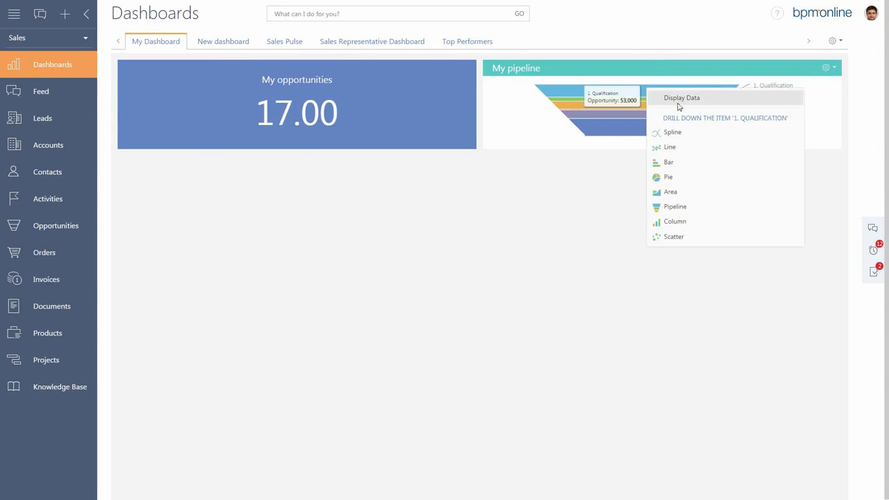
pyautogui.click(678, 100)
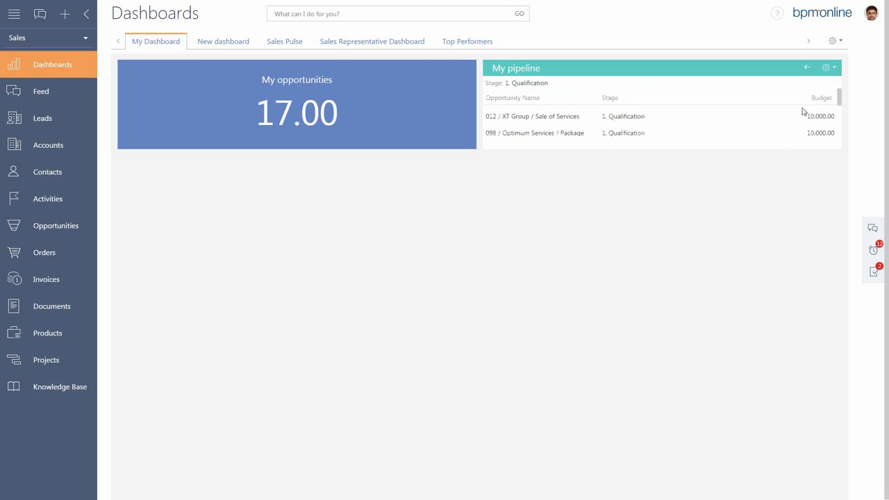
pyautogui.moveTo(842, 96)
pyautogui.mouseDown()
pyautogui.moveTo(844, 134)
pyautogui.moveTo(836, 90)
pyautogui.mouseUp()
pyautogui.click(810, 68)
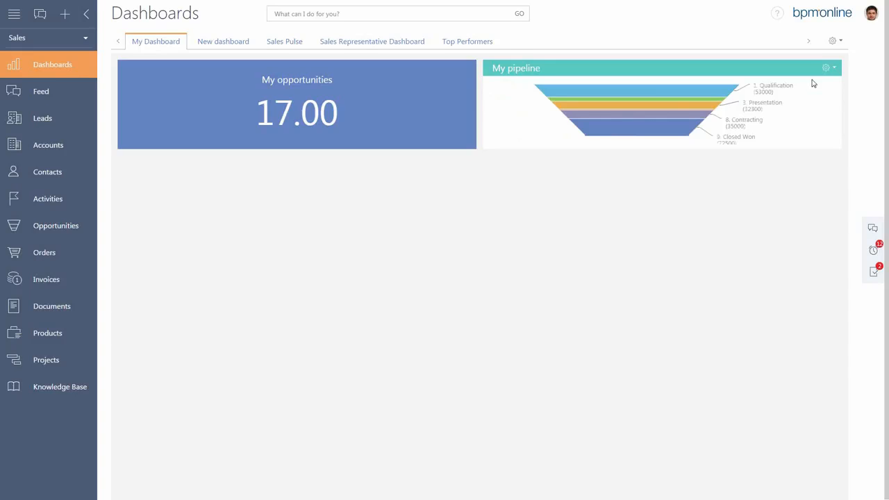
# Start creating a new section from the main menu's settings.
pyautogui.moveTo(741, 132)
pyautogui.click(15, 14)
pyautogui.click(29, 33)
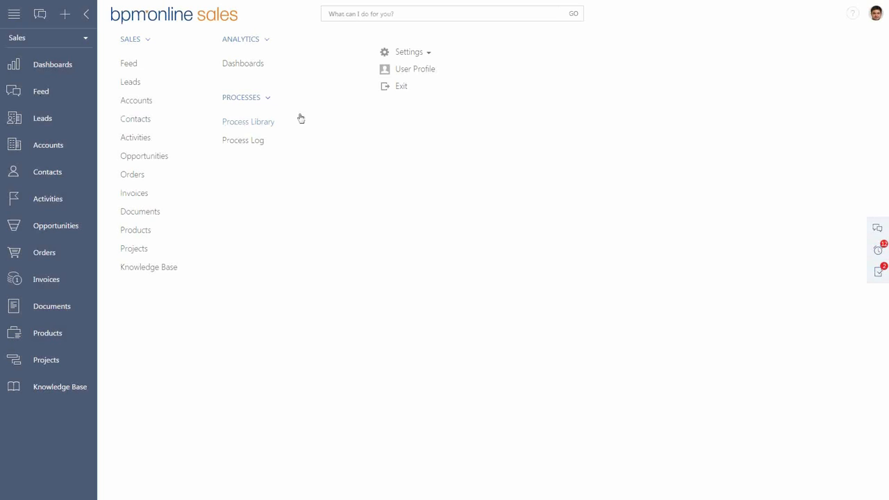
pyautogui.click(429, 56)
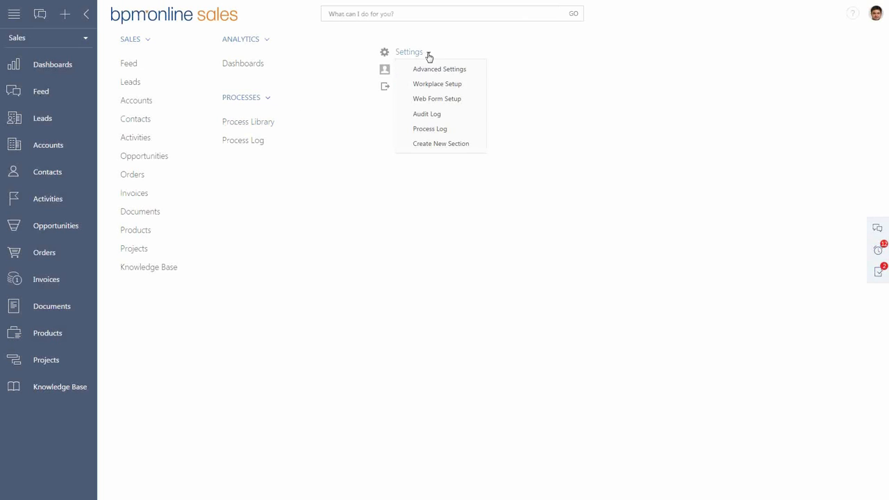
pyautogui.click(427, 146)
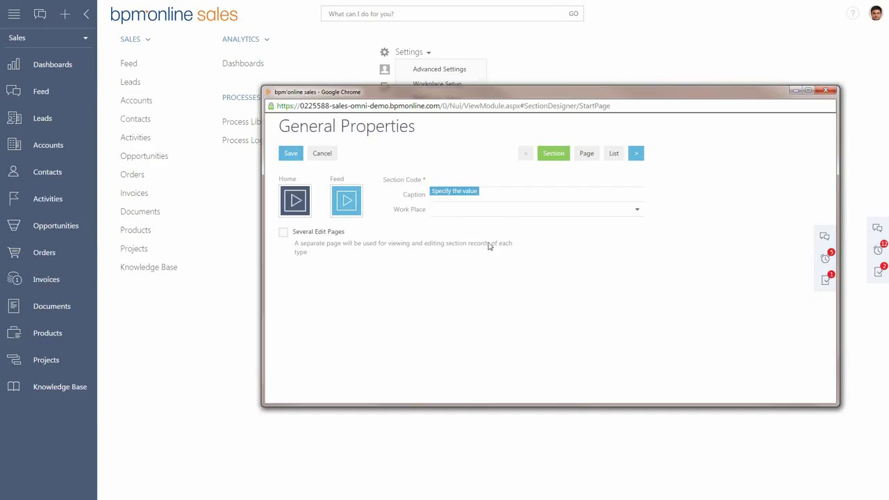
# Give the new section the code iIdeas and the caption Ideas, and assign it to the Sales work place.
pyautogui.click(467, 178)
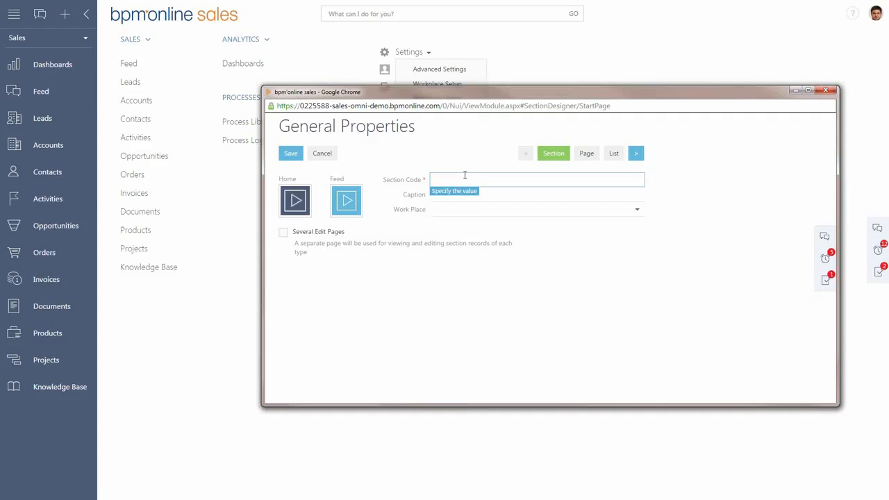
pyautogui.write('Ideas')
pyautogui.click(486, 199)
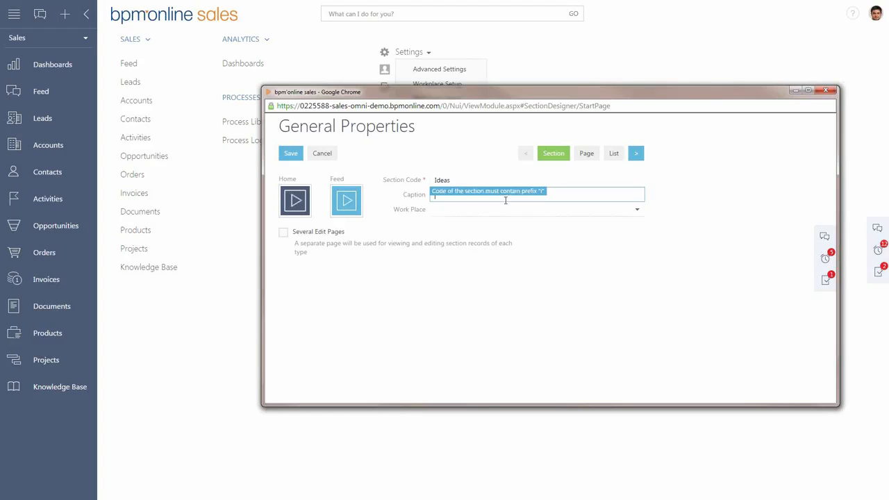
pyautogui.click(436, 182)
pyautogui.write('i')
pyautogui.click(566, 195)
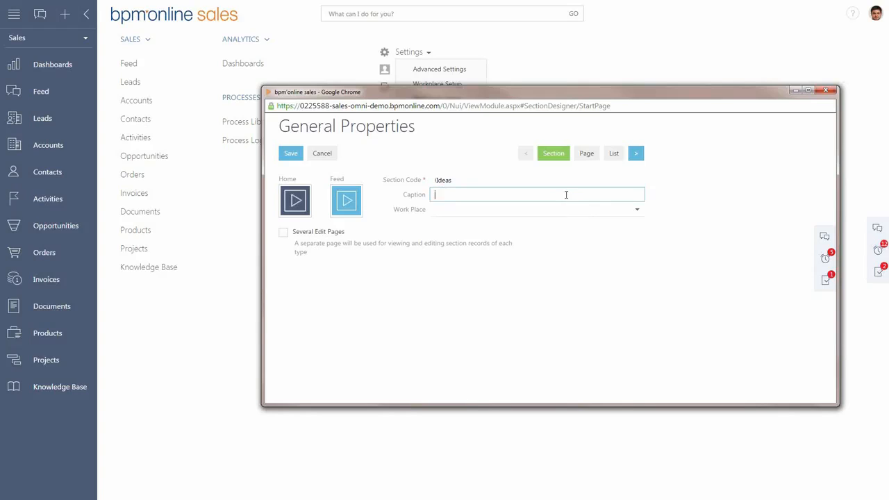
pyautogui.write('Ideas')
pyautogui.click(638, 213)
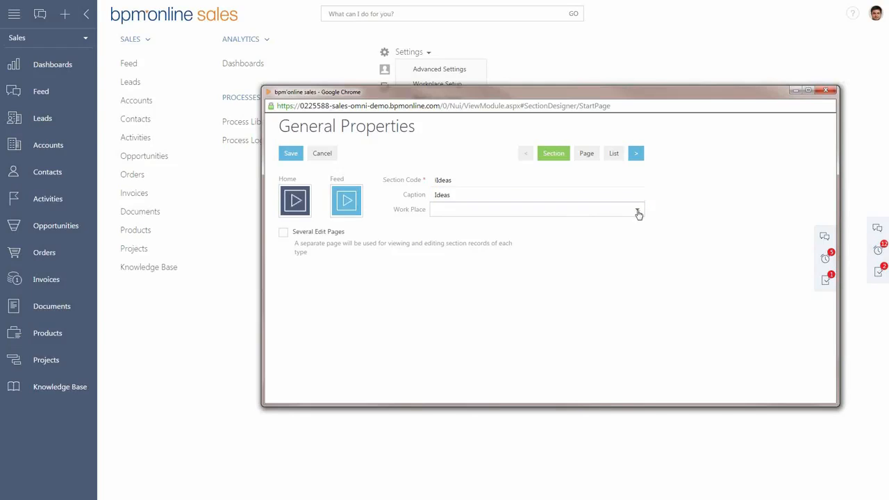
pyautogui.click(638, 214)
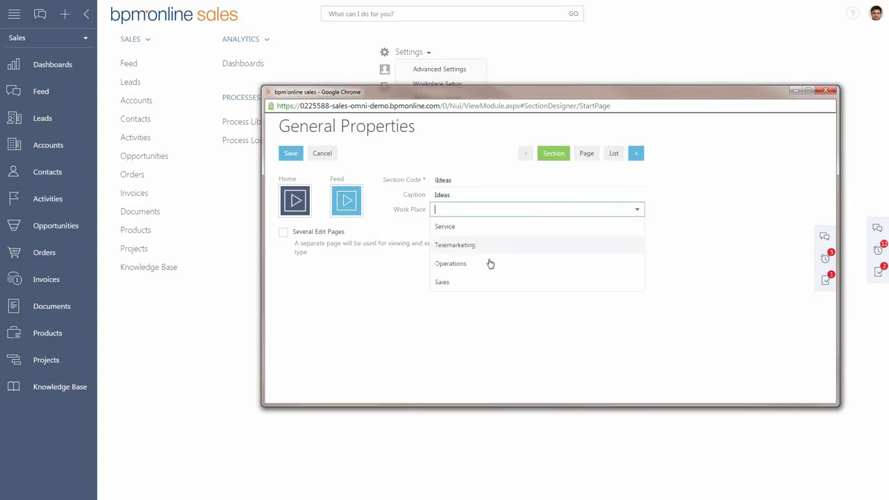
pyautogui.click(461, 284)
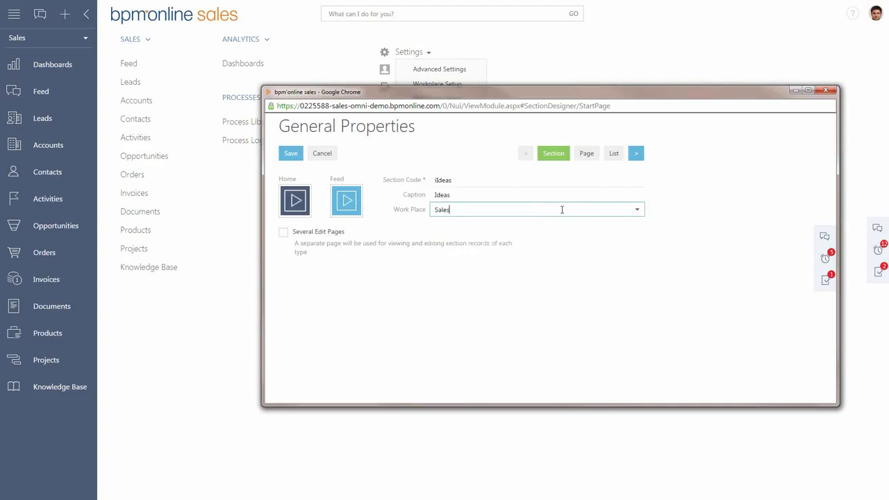
# In the Ideas page setup, create a new lookup column below Name with Author as caption and name.
pyautogui.click(591, 156)
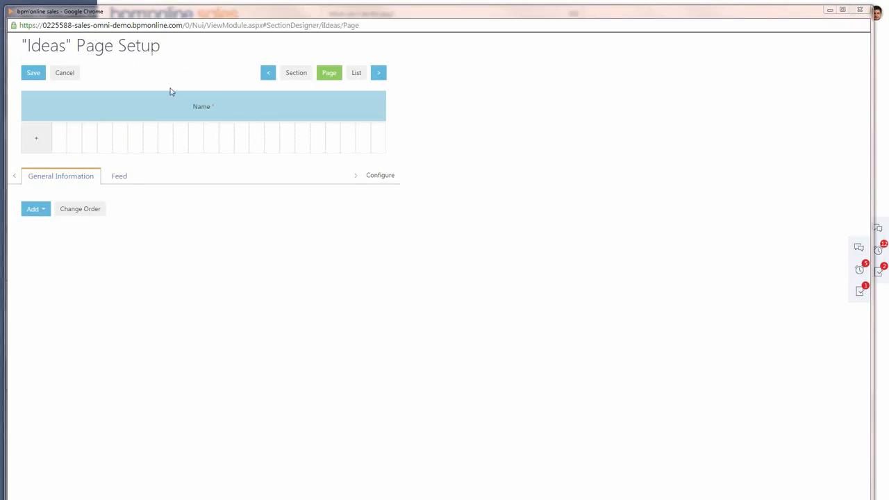
pyautogui.click(125, 178)
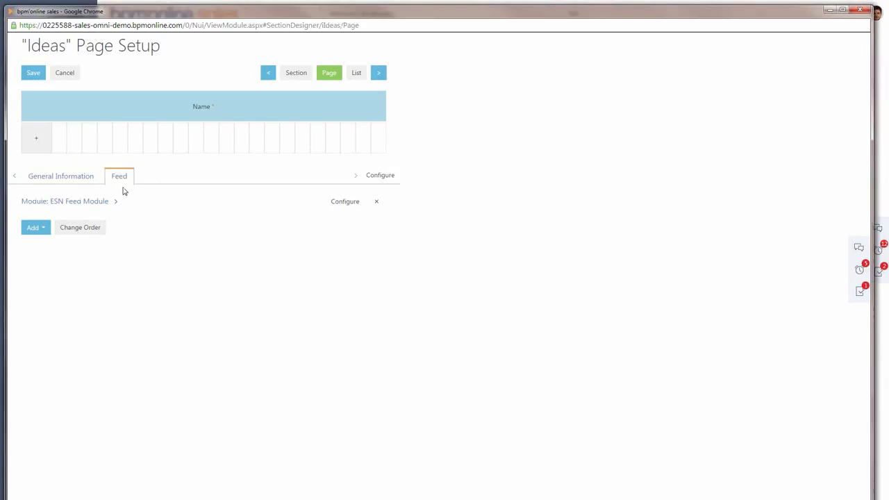
pyautogui.click(38, 142)
pyautogui.moveTo(83, 182)
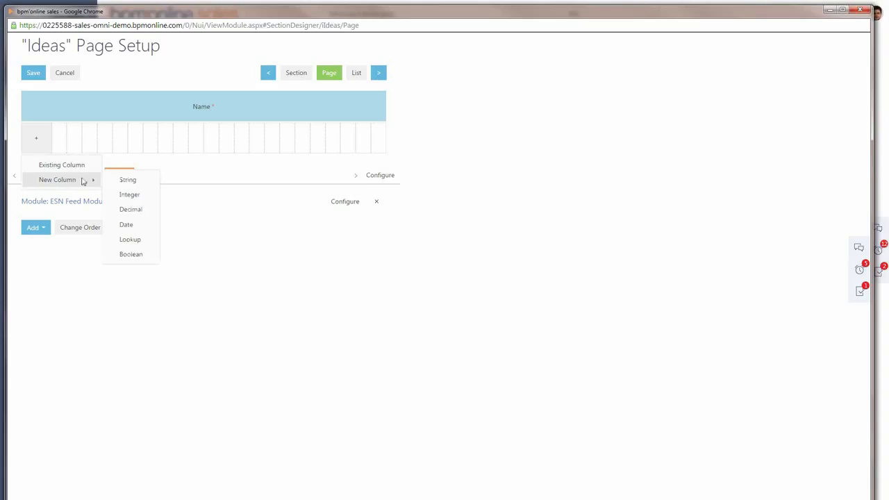
pyautogui.click(130, 239)
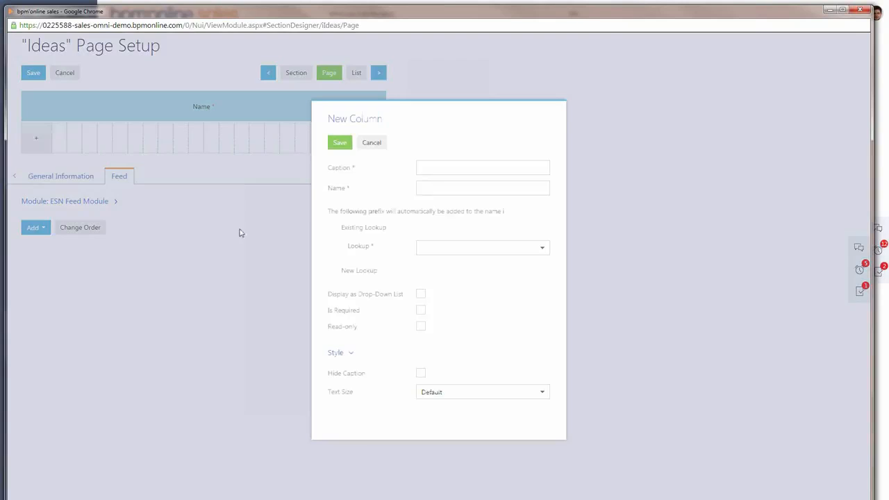
pyautogui.click(428, 167)
pyautogui.write('Author')
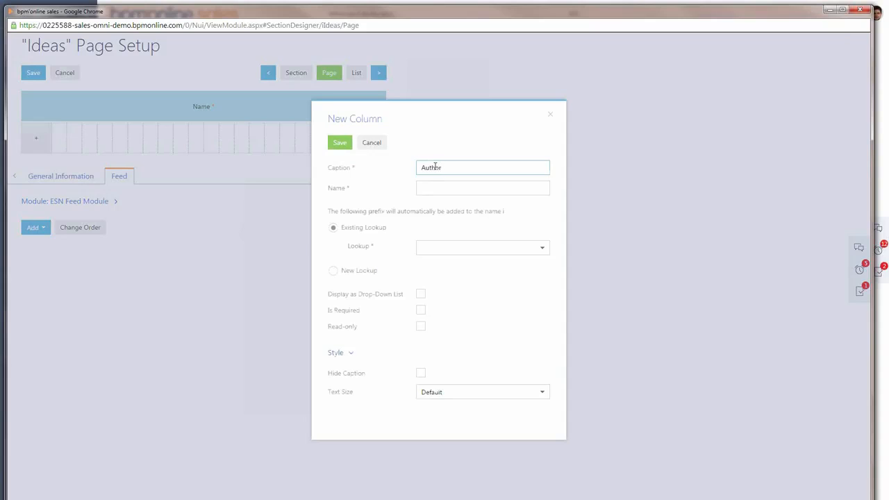
pyautogui.doubleClick(435, 167)
pyautogui.hotkey('ctrl', 'c')
pyautogui.press('Tab')
pyautogui.hotkey('ctrl', 'v')
# Base the Author column on the existing Contact lookup.
pyautogui.click(436, 246)
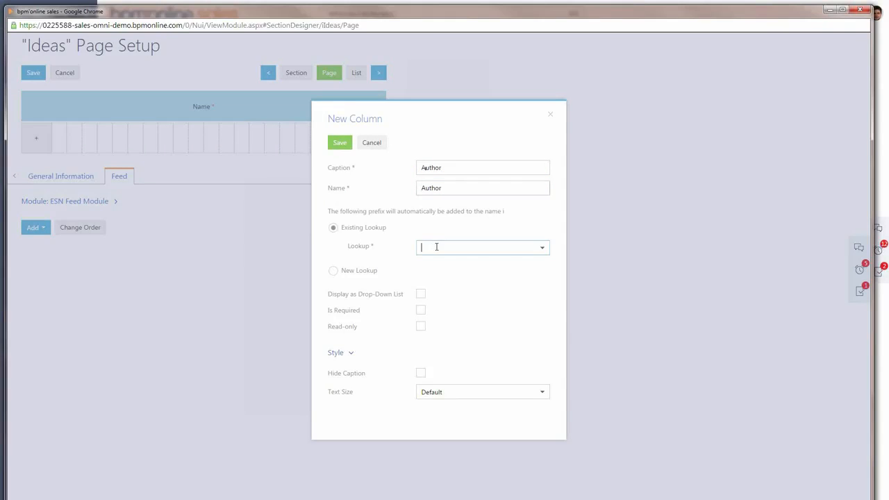
pyautogui.write('Con')
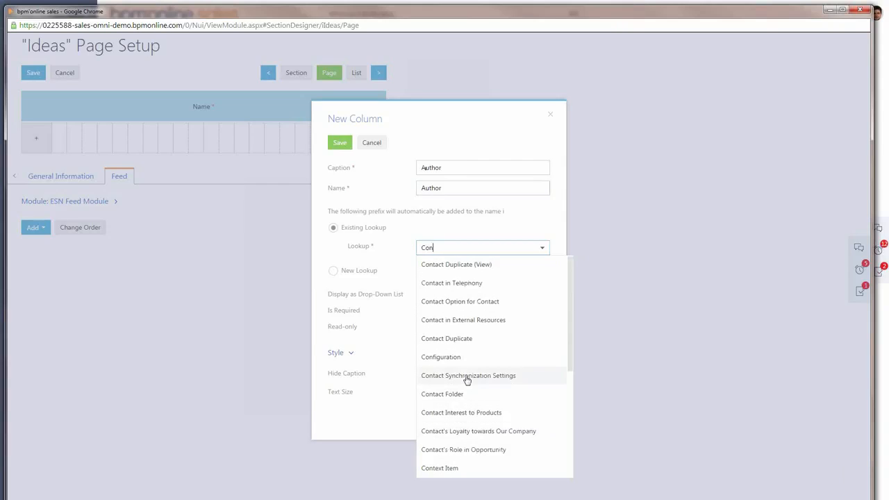
pyautogui.write('yac')
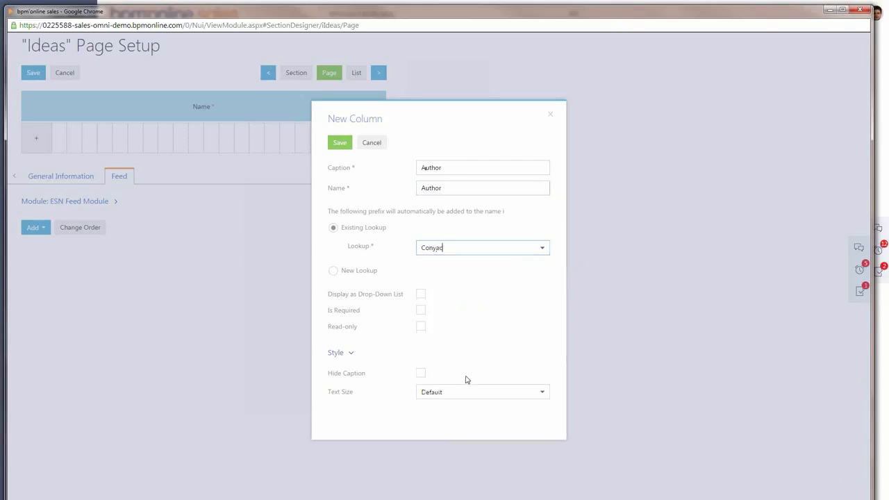
pyautogui.press('BackSpace')
pyautogui.press('BackSpace')
pyautogui.press('BackSpace')
pyautogui.press('BackSpace')
pyautogui.write('t')
pyautogui.write('nta')
pyautogui.scroll(-3, 445, 377)
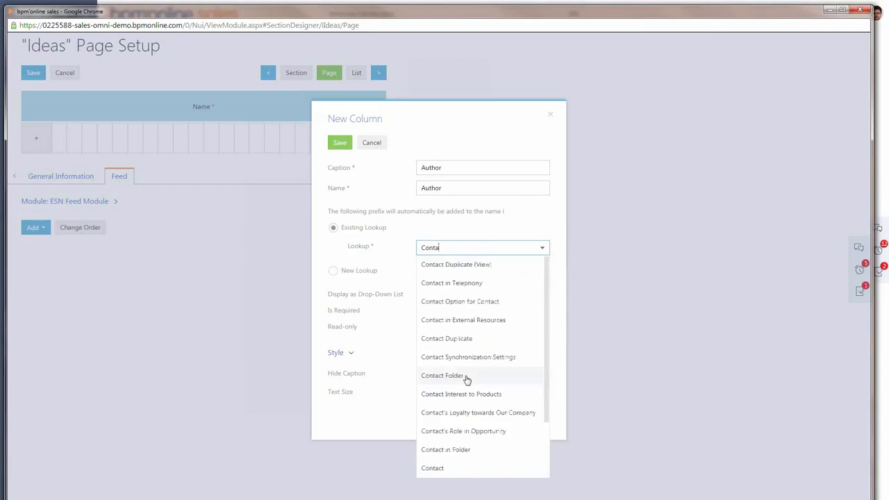
pyautogui.click(438, 469)
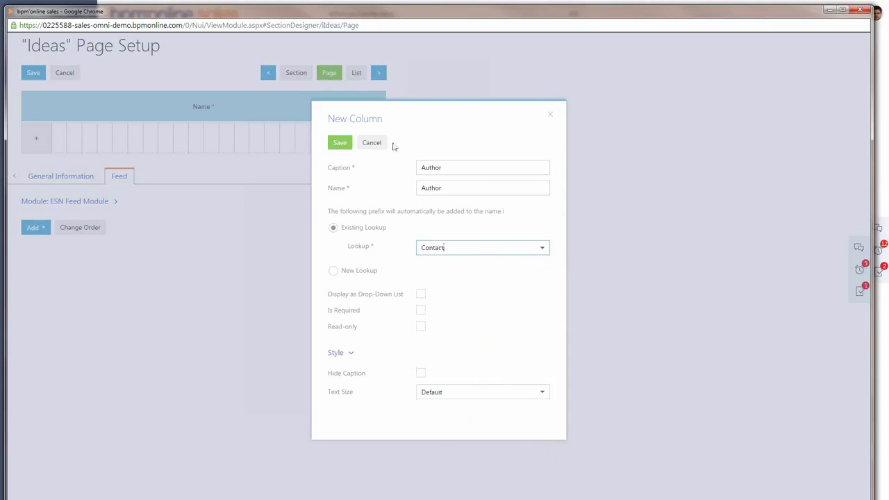
# Save the Author column and save all changes to the Ideas section.
pyautogui.click(340, 142)
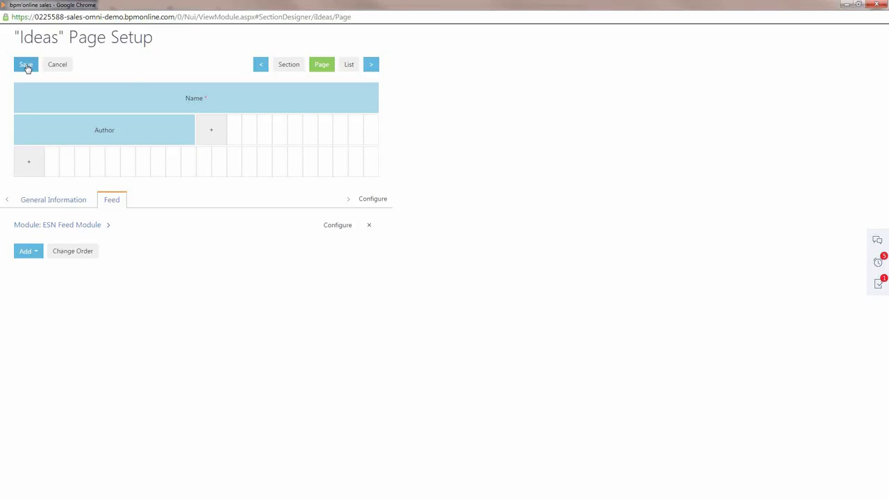
pyautogui.click(27, 65)
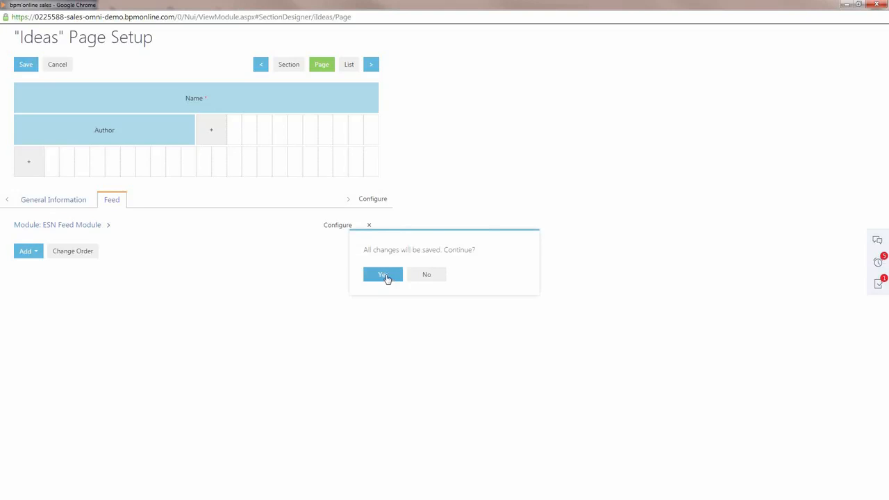
pyautogui.click(386, 276)
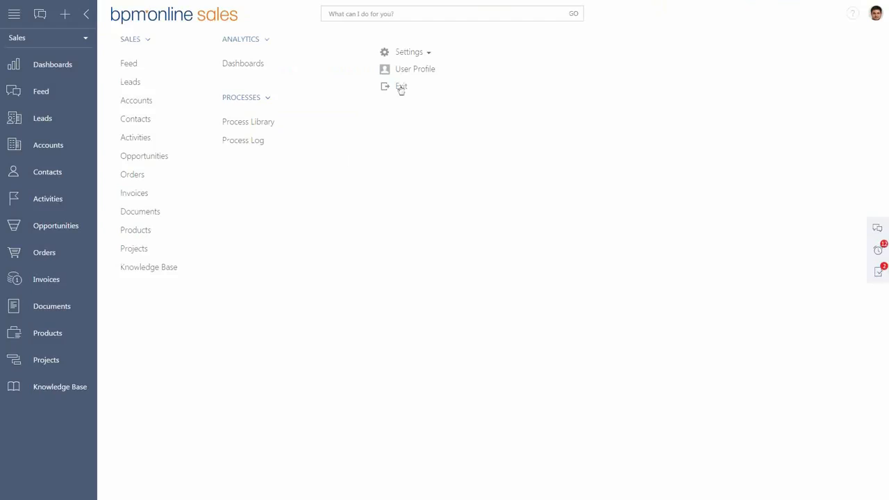
# Log out and log back in with the account's username and password.
pyautogui.click(399, 88)
pyautogui.click(398, 73)
pyautogui.write('User')
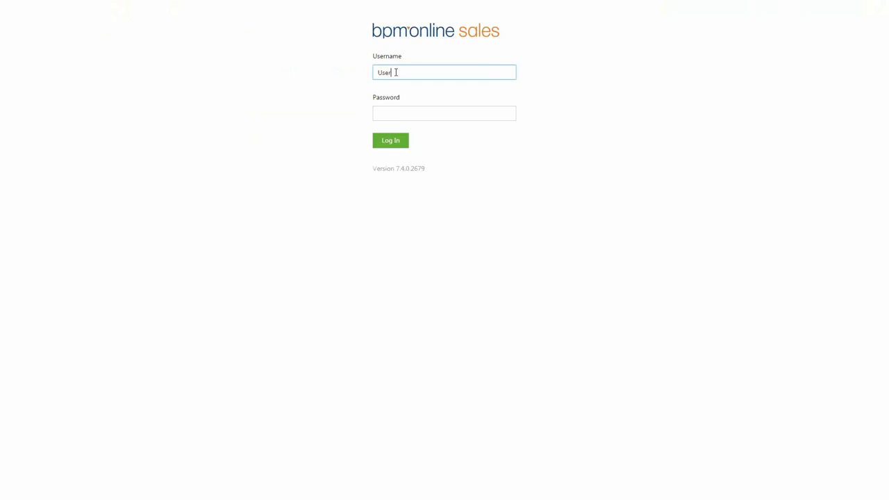
pyautogui.write(' 1')
pyautogui.hotkey('ctrl', 'a')
pyautogui.press('Tab')
pyautogui.write('User 1')
pyautogui.click(390, 141)
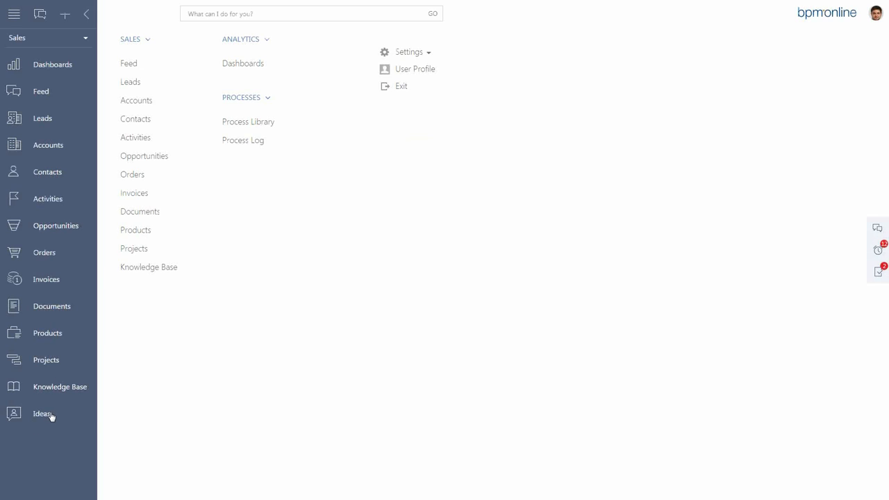
# Add a new record to the Ideas section with Test as the description and an existing contact as the author.
pyautogui.click(50, 415)
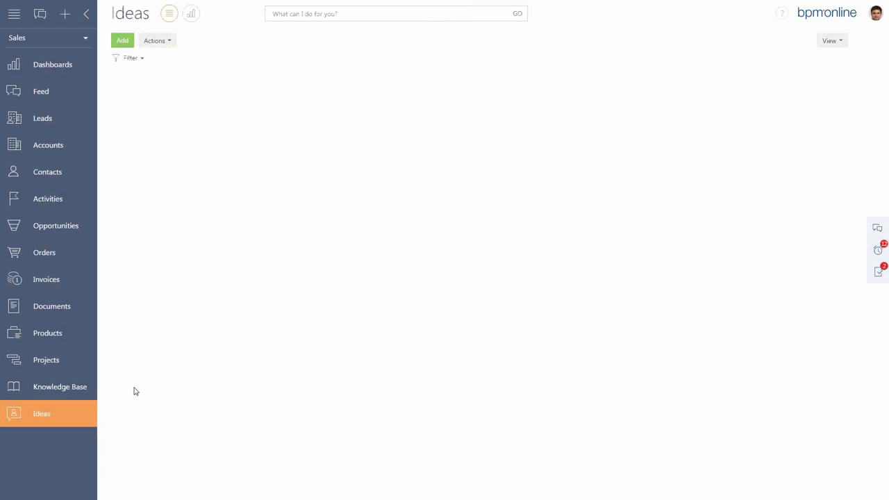
pyautogui.click(125, 41)
pyautogui.click(218, 67)
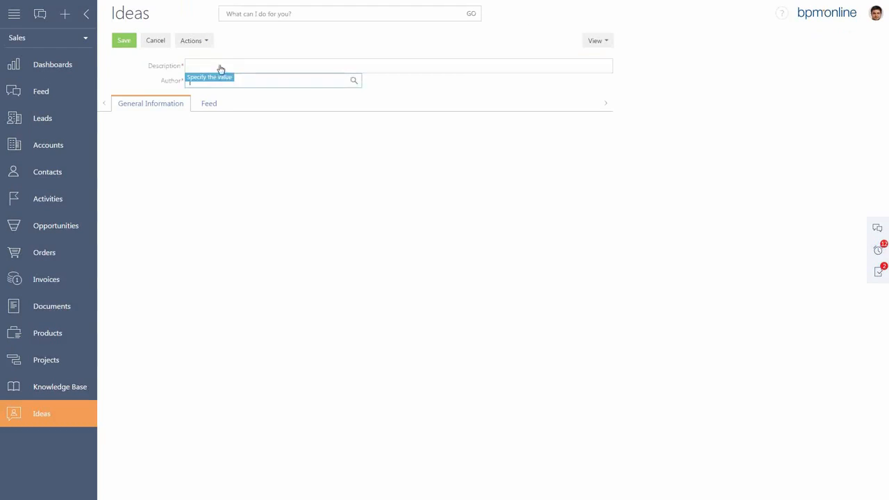
pyautogui.write('Test')
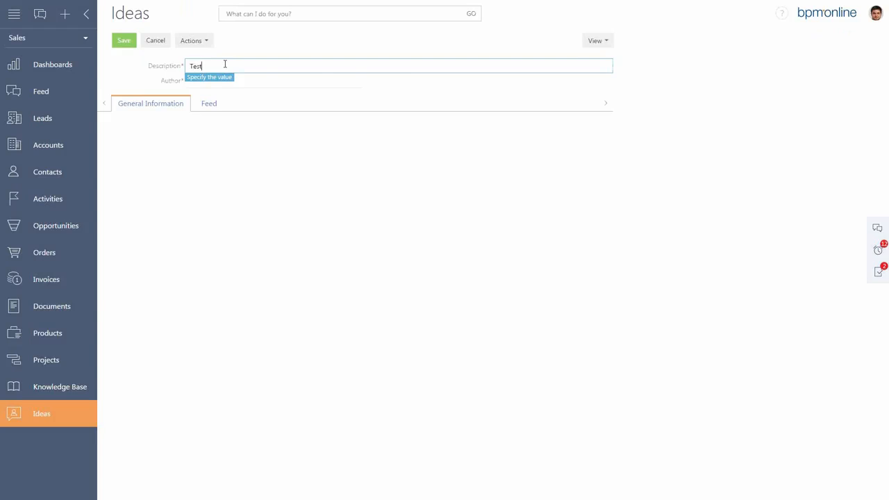
pyautogui.click(268, 80)
pyautogui.write('Joh')
pyautogui.click(254, 105)
# Publish the message "Hi guys" in the feed of the Test idea.
pyautogui.click(211, 108)
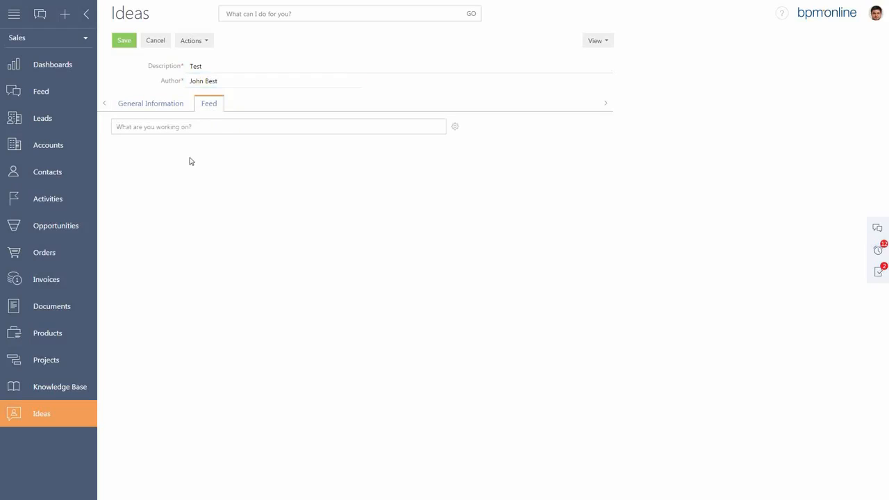
pyautogui.click(169, 130)
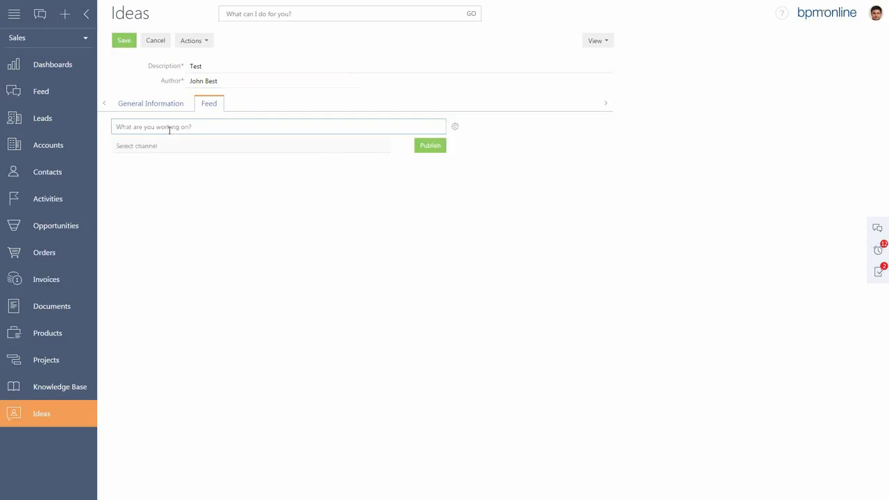
pyautogui.write('Hi guys')
pyautogui.click(435, 147)
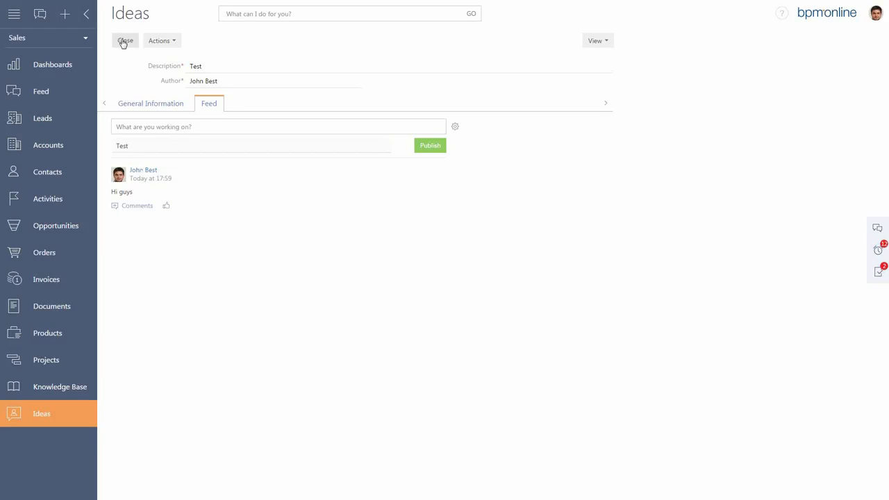
# Switch to the Processes workplace, close the Test idea and open the Process Library.
pyautogui.click(84, 40)
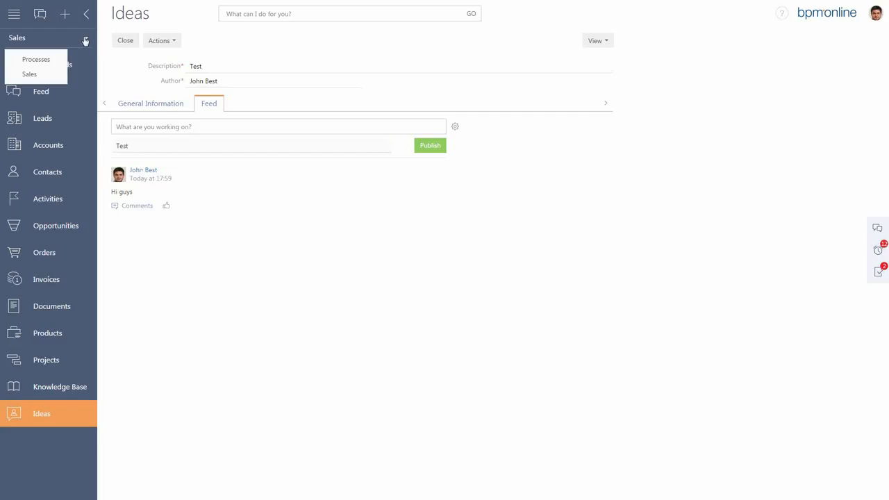
pyautogui.click(52, 61)
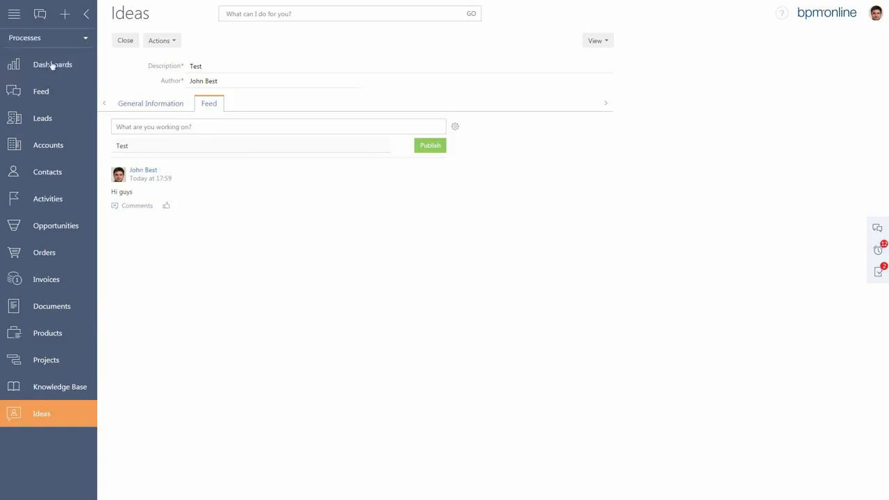
pyautogui.click(127, 42)
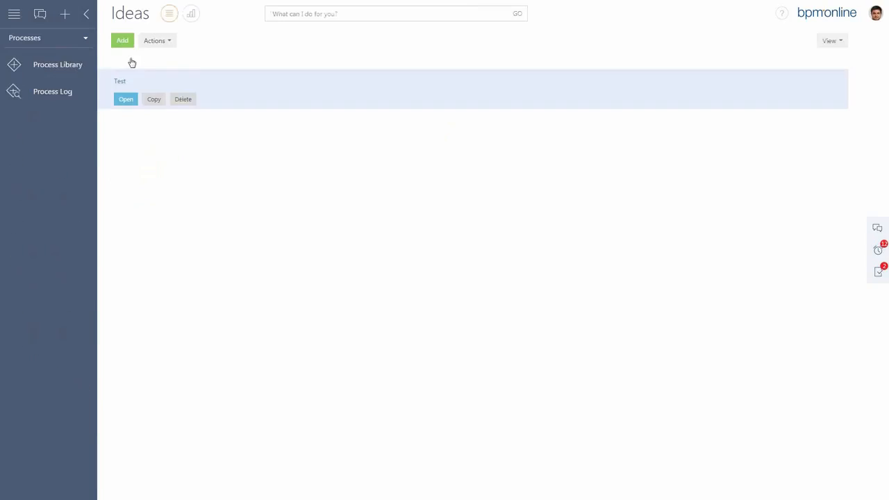
pyautogui.click(77, 66)
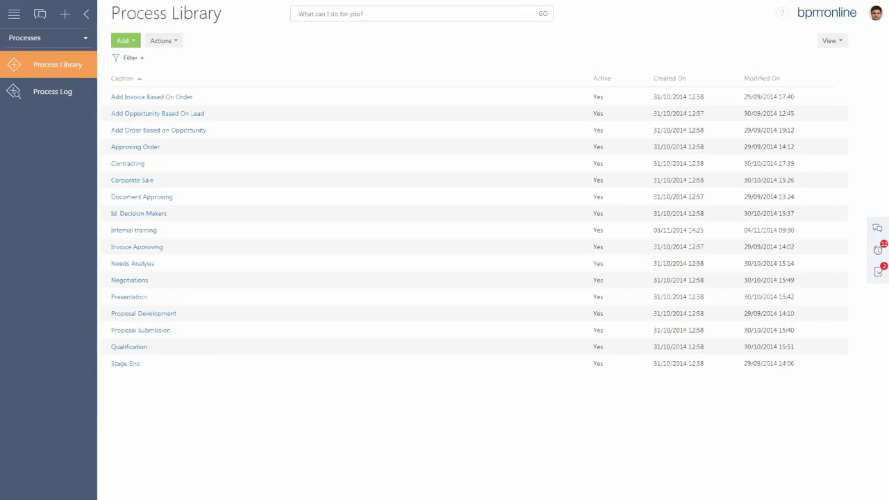
# Create a new business process via the Process Wizard with the caption Internal training.
pyautogui.click(135, 43)
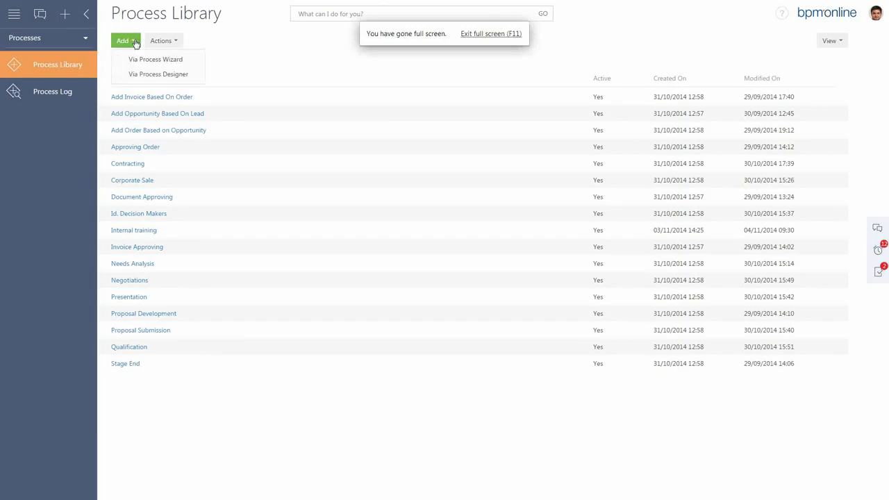
pyautogui.click(139, 59)
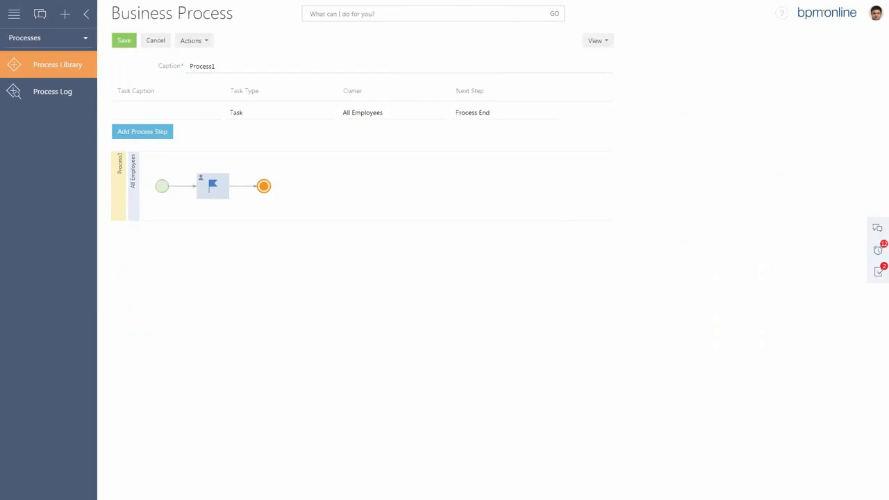
pyautogui.click(229, 66)
pyautogui.doubleClick(200, 66)
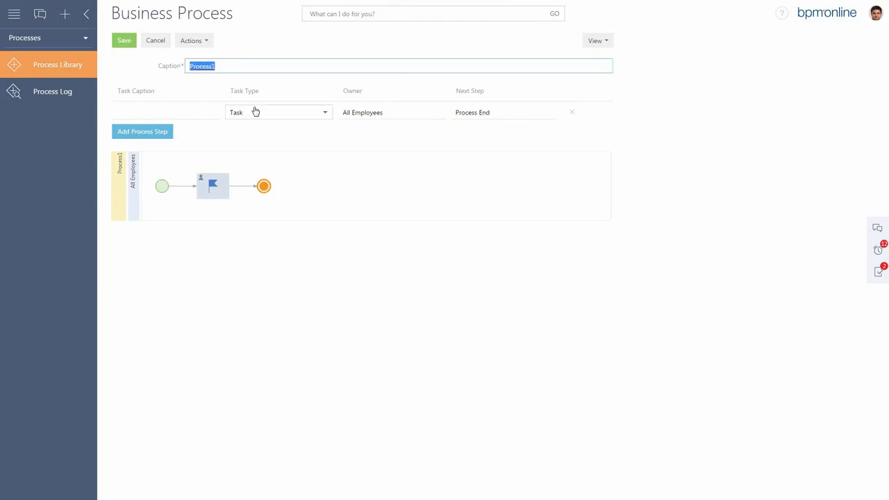
pyautogui.write('Internal training')
# Caption the first process step Select Participants and assign an individual employee as its owner.
pyautogui.click(206, 110)
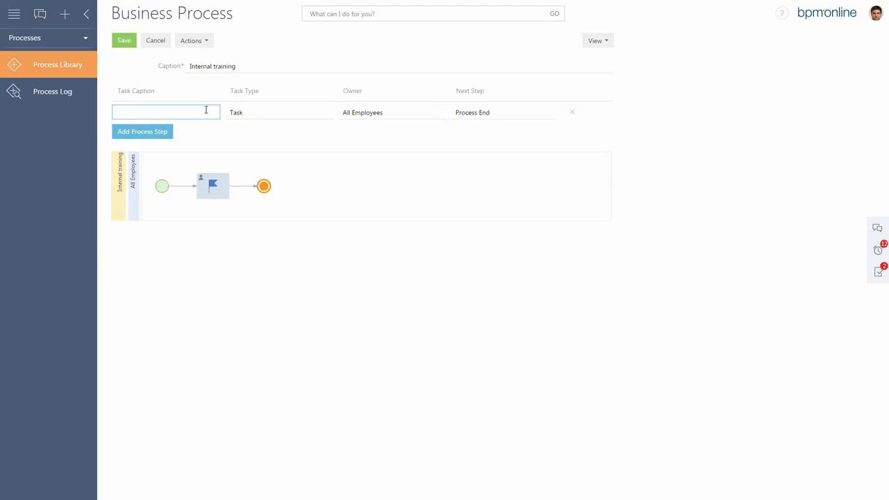
pyautogui.write('Select Participants')
pyautogui.click(394, 111)
pyautogui.write('john')
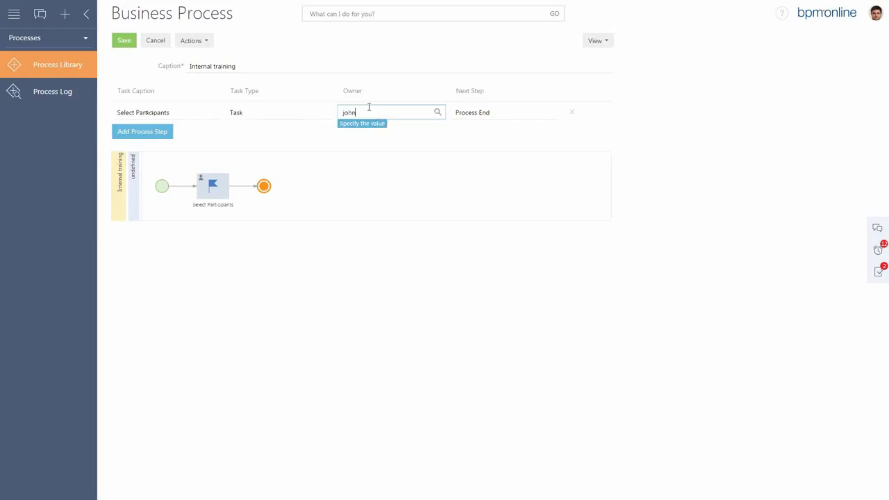
pyautogui.press('BackSpace')
pyautogui.press('BackSpace')
pyautogui.press('BackSpace')
pyautogui.press('BackSpace')
pyautogui.write('cal')
pyautogui.click(368, 132)
# Add a second process step Notify Participants of type Email and assign a different employee as its owner.
pyautogui.click(156, 135)
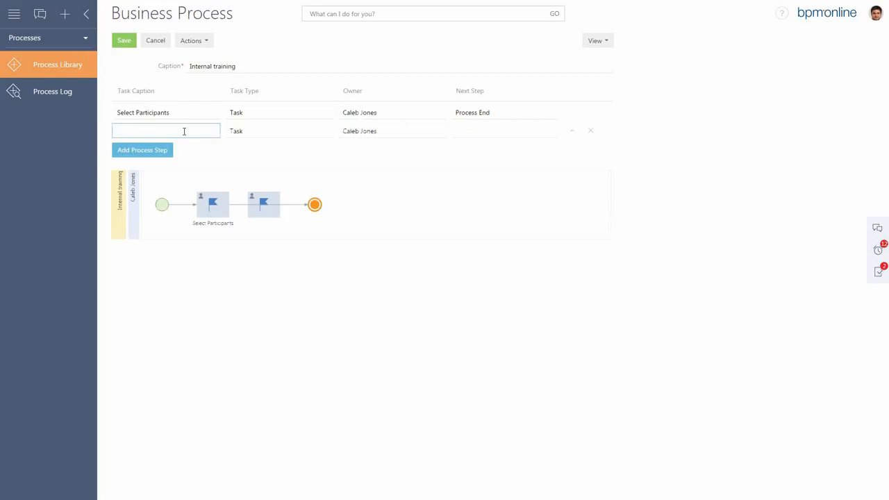
pyautogui.write('Notify Participants')
pyautogui.click(291, 132)
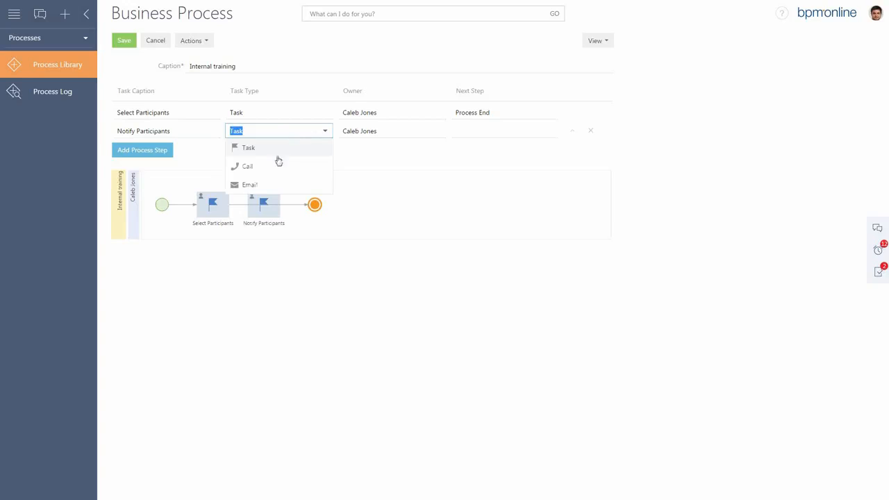
pyautogui.click(251, 186)
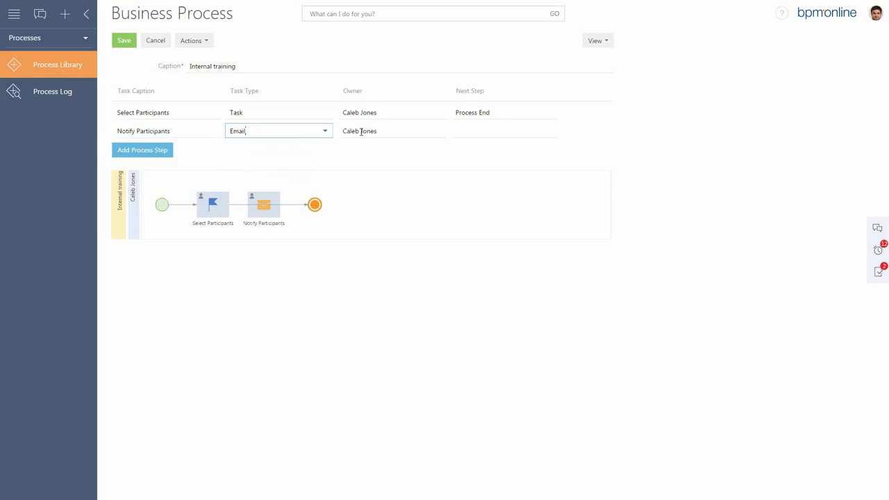
pyautogui.click(384, 131)
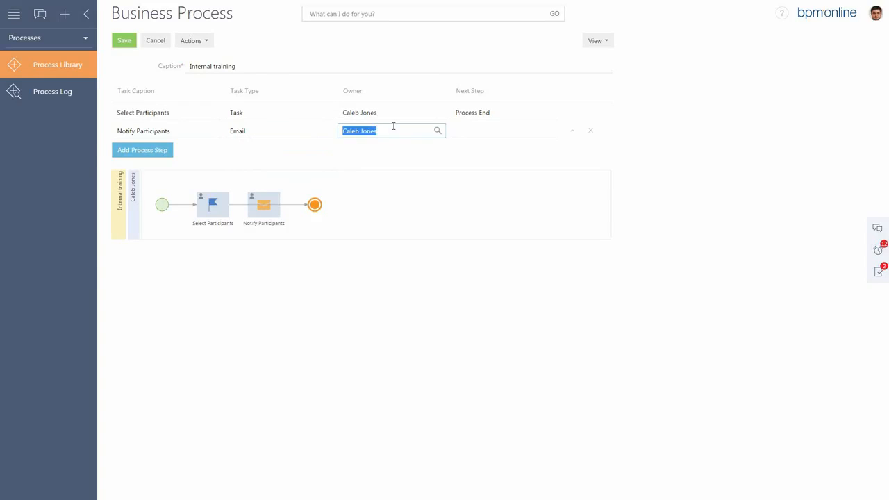
pyautogui.write('mary')
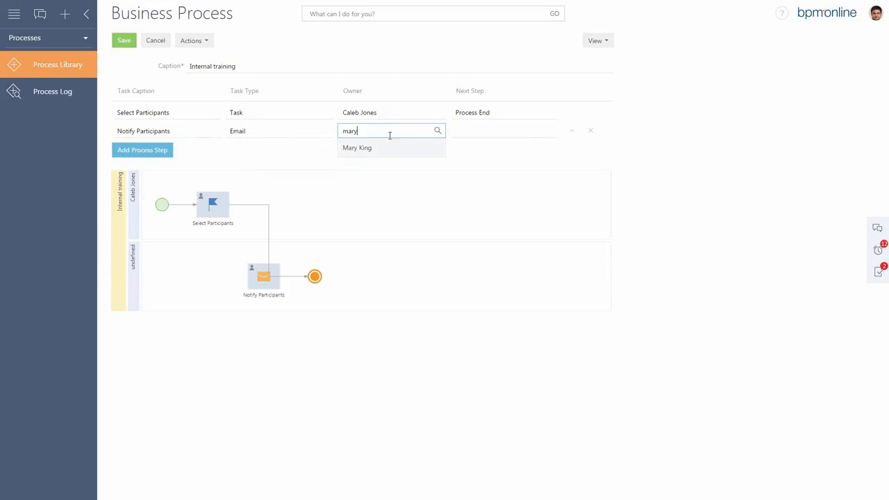
pyautogui.click(391, 149)
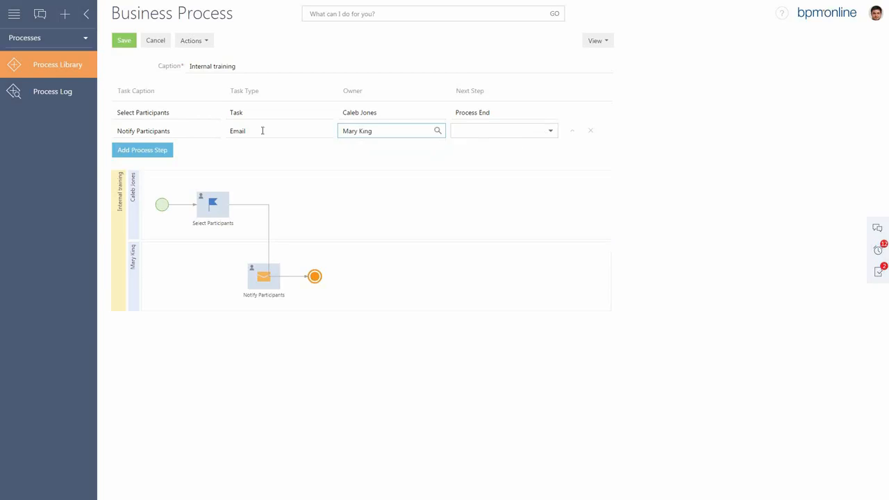
# Add a third process step captioned Book a conf room.
pyautogui.click(144, 150)
pyautogui.click(157, 150)
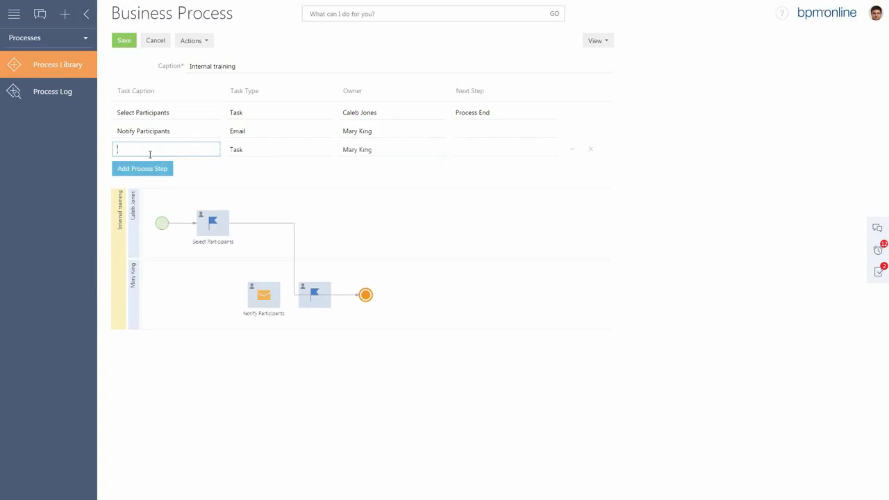
pyautogui.write('Book a conroom')
pyautogui.click(146, 146)
pyautogui.write('f room')
# Chain the process steps from Select Participants through Notify Participants and Book a conf room to Process End.
pyautogui.click(551, 114)
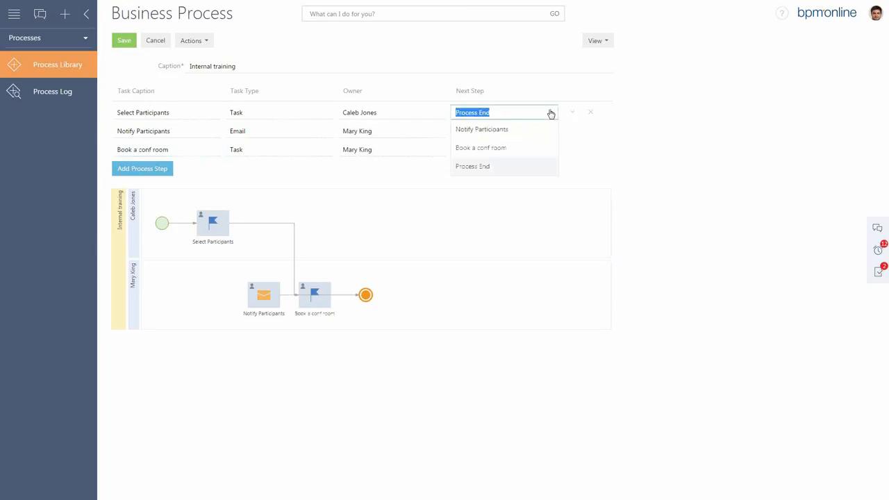
pyautogui.click(505, 129)
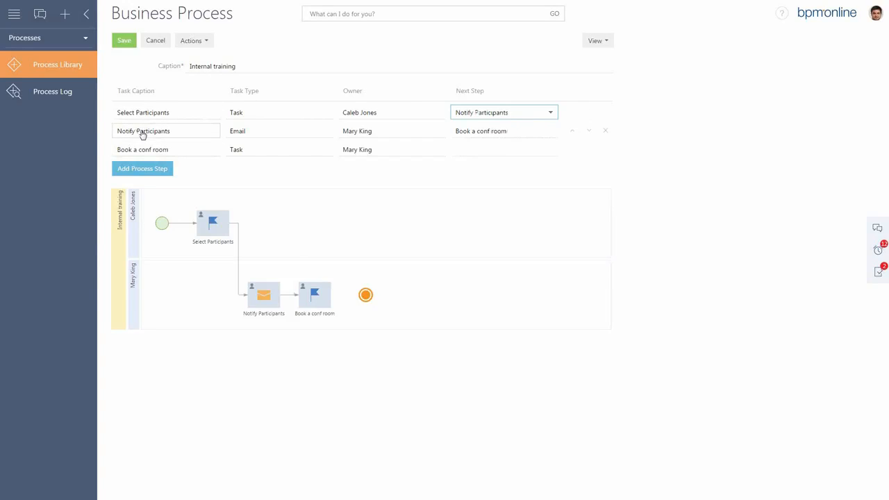
pyautogui.click(550, 149)
pyautogui.click(483, 204)
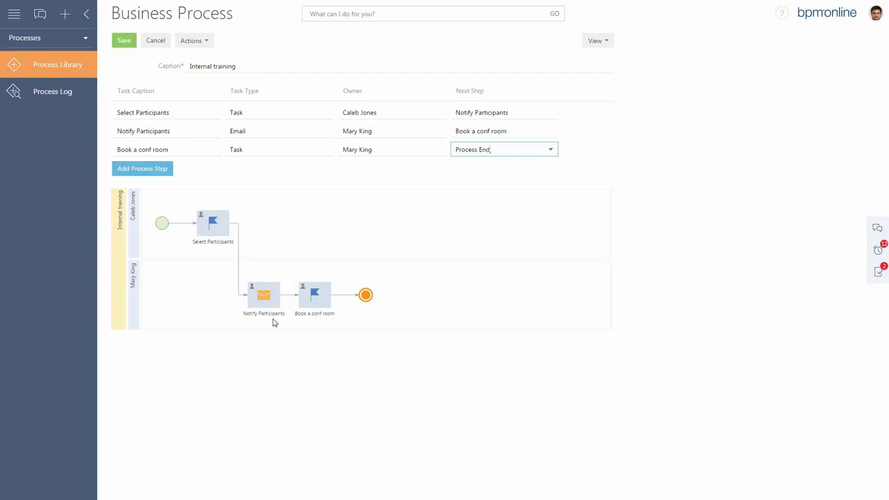
# Save the Internal training process to the Process Library.
pyautogui.click(243, 66)
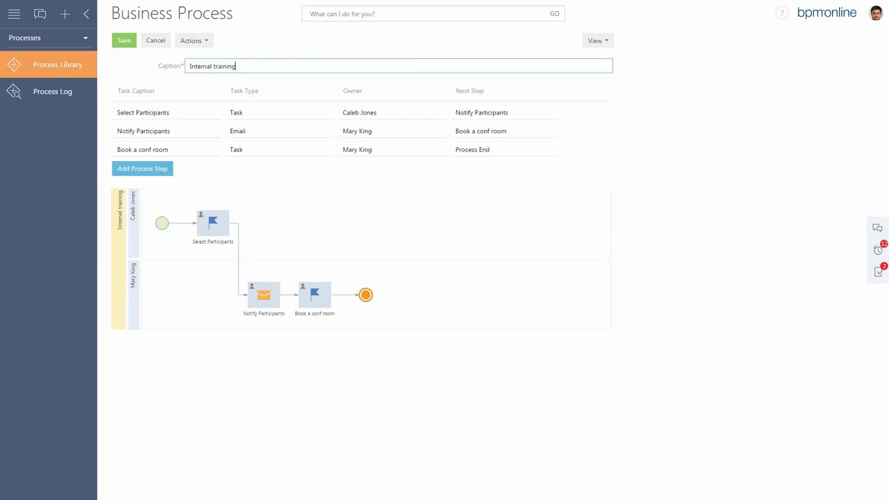
pyautogui.press('Tab')
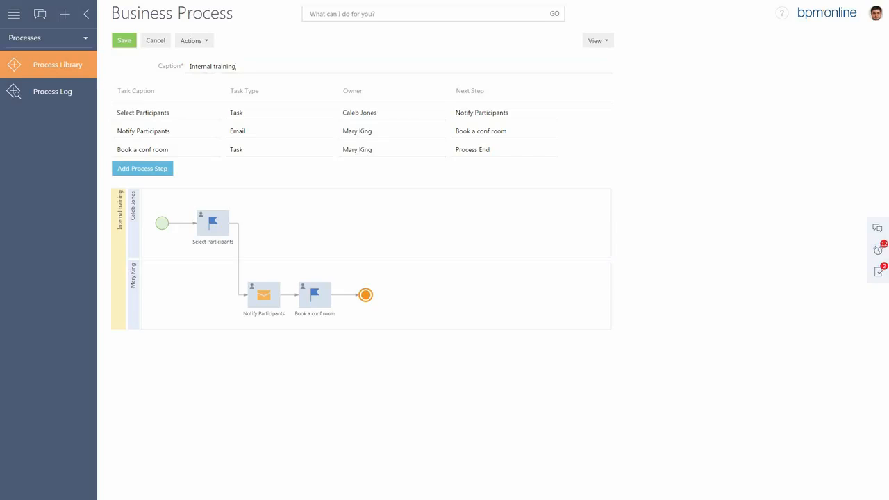
pyautogui.click(124, 40)
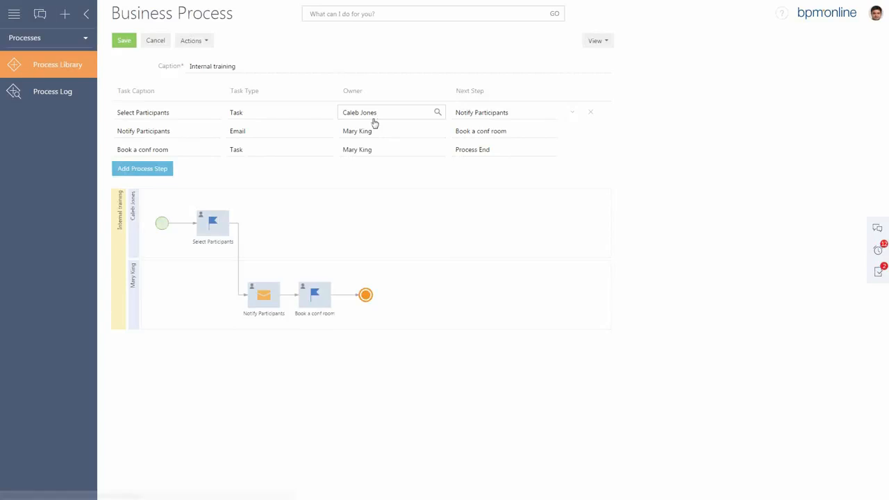
# Use the global command line to run the Internal training process.
pyautogui.click(325, 14)
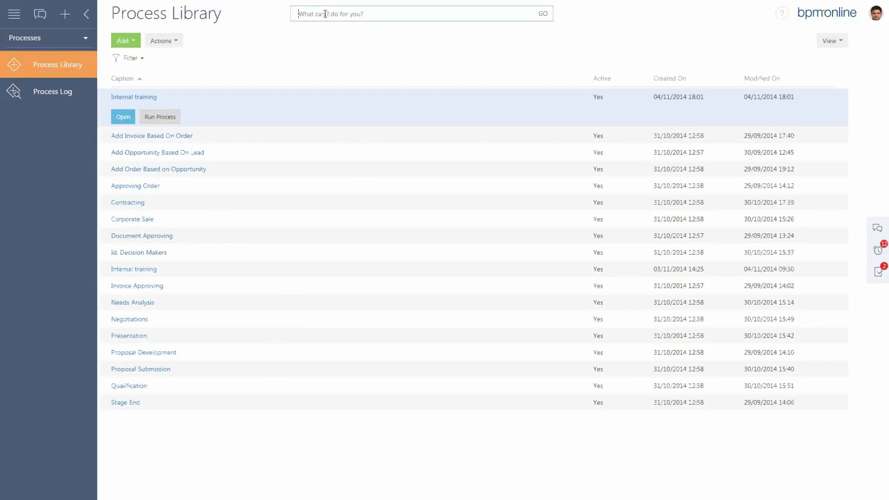
pyautogui.write('run')
pyautogui.press('BackSpace')
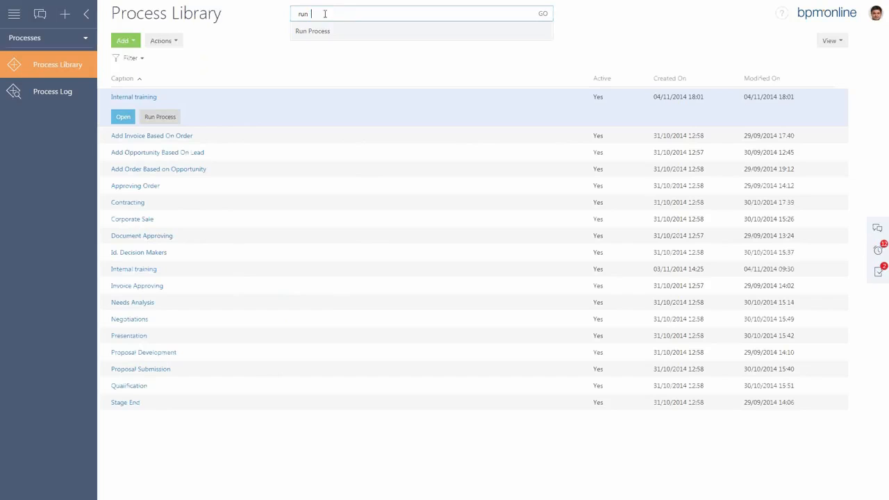
pyautogui.write('ro')
pyautogui.press('BackSpace')
pyautogui.write('pro')
pyautogui.press('BackSpace')
pyautogui.write('cess internal training')
pyautogui.click(358, 34)
pyautogui.click(543, 15)
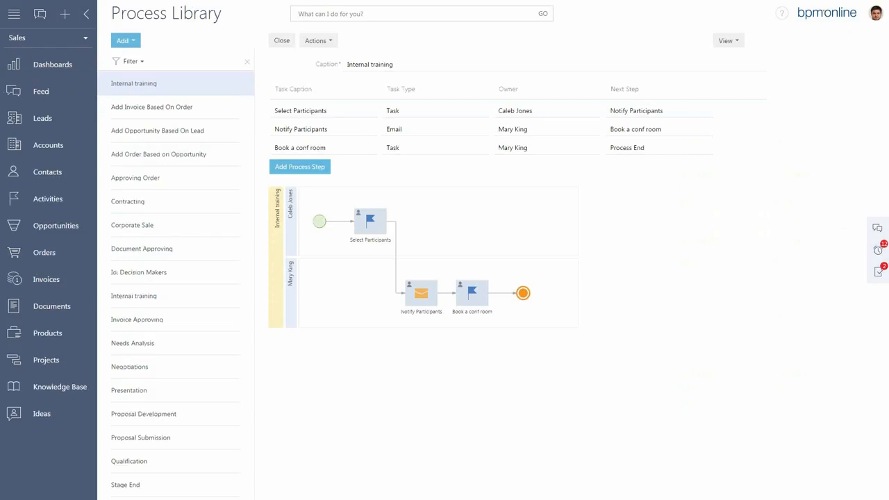
# Return from the Process Library to the application's main menu.
pyautogui.click(14, 13)
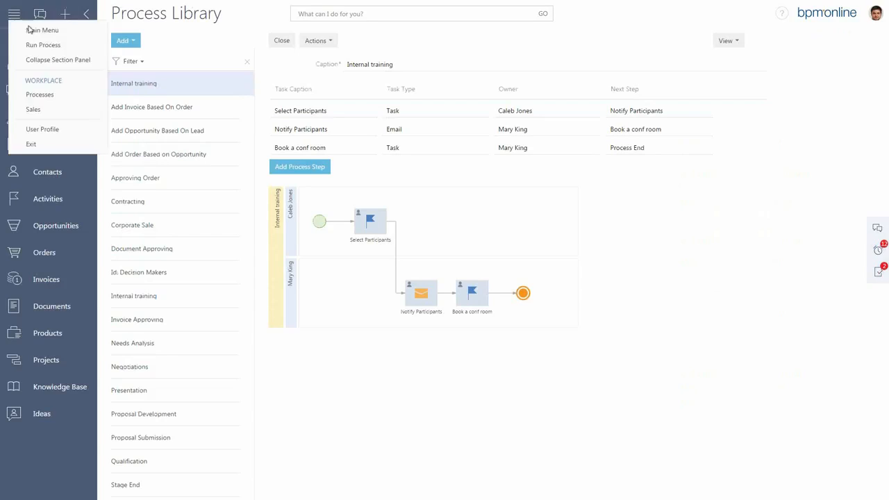
pyautogui.click(36, 31)
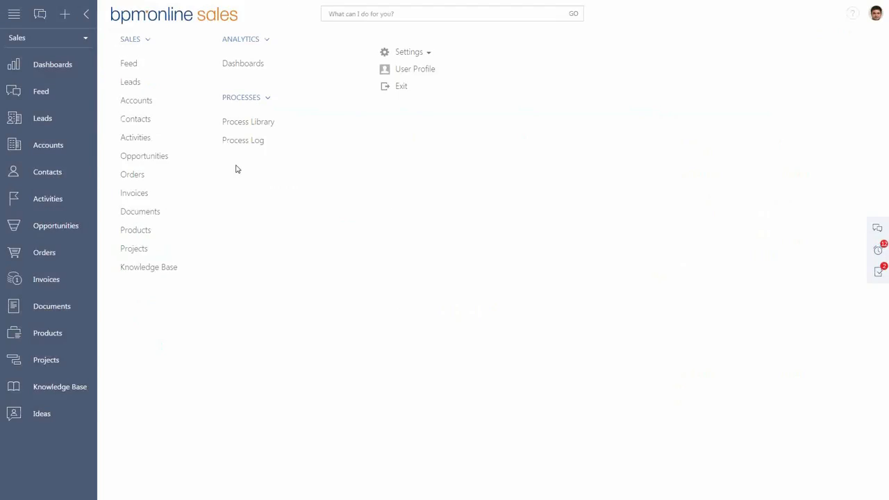